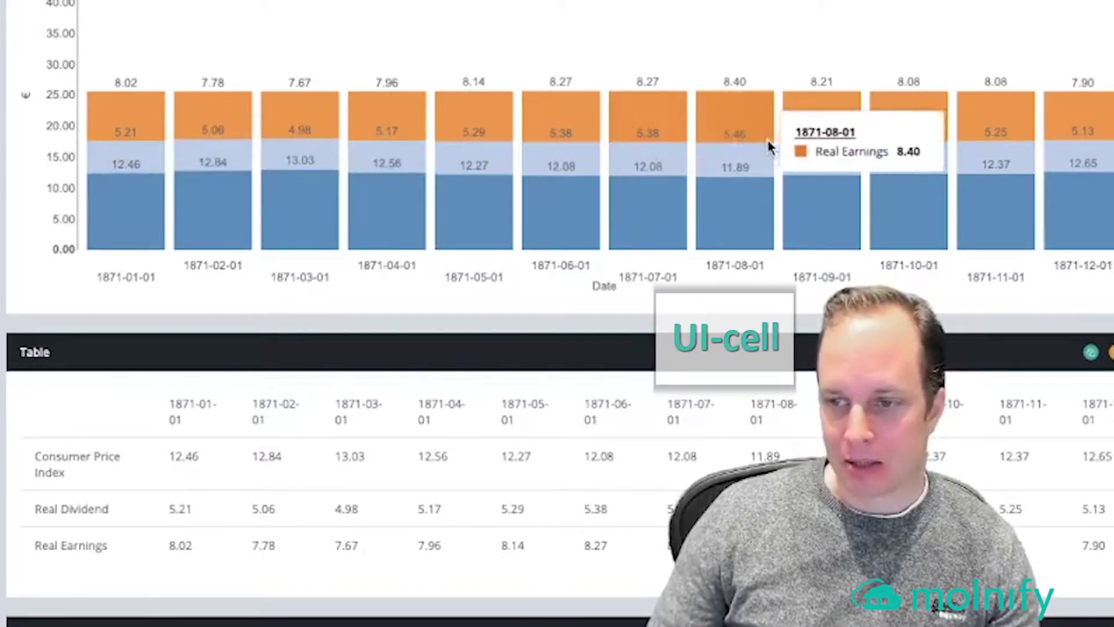
Look through the finished app's charts from the bar chart down to the waterfall chart, then close the app.
scroll(725, 232, down, 2)
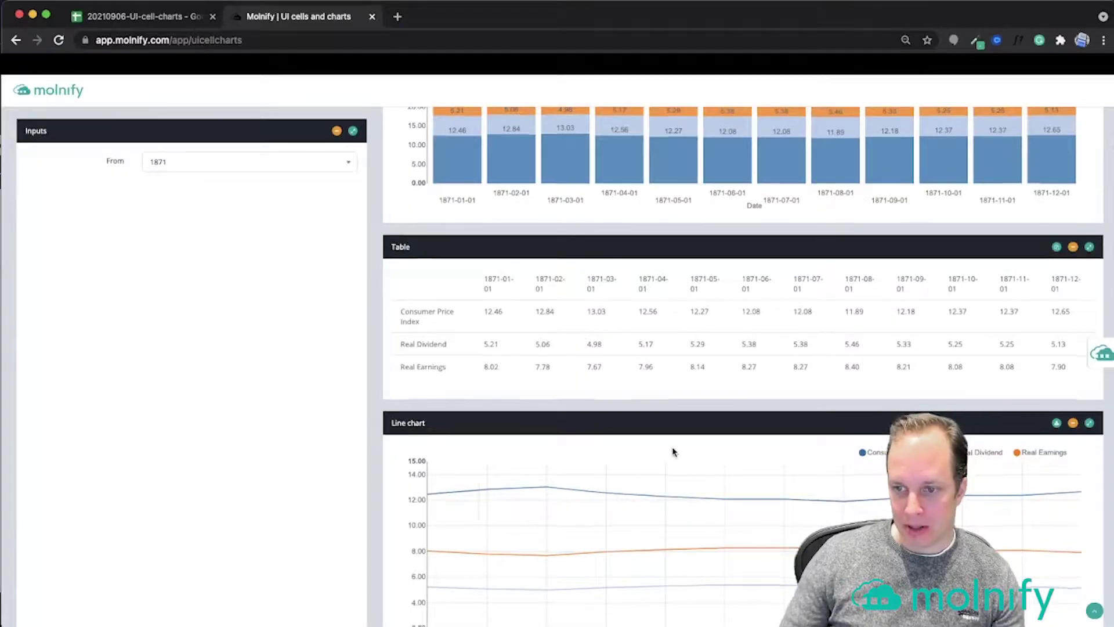
scroll(673, 451, down, 3)
scroll(703, 407, down, 4)
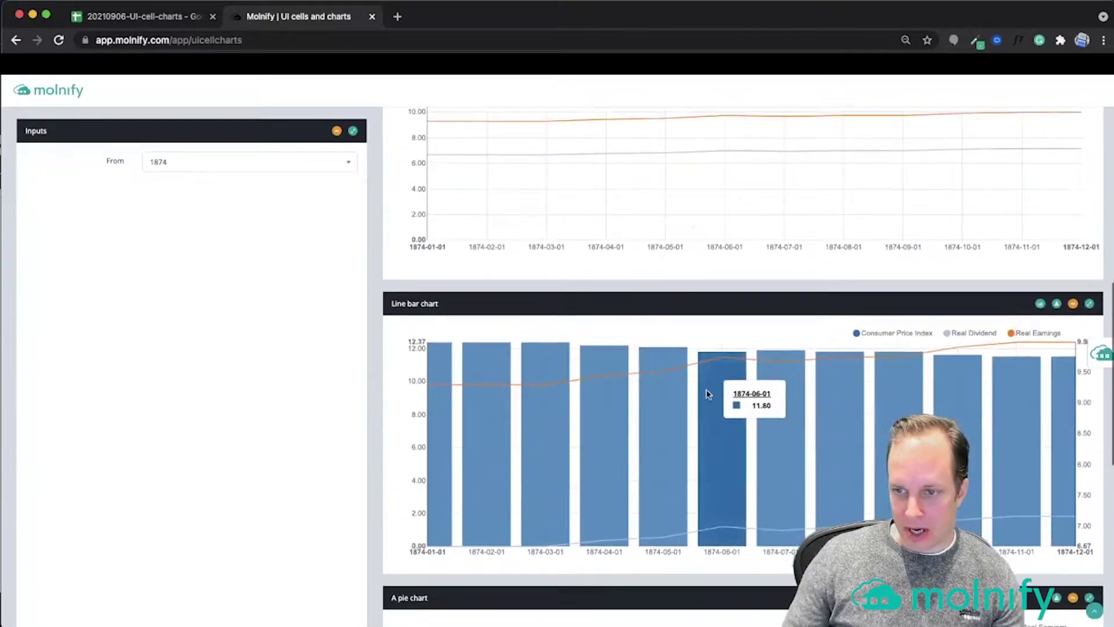
scroll(714, 453, down, 4)
scroll(726, 467, down, 4)
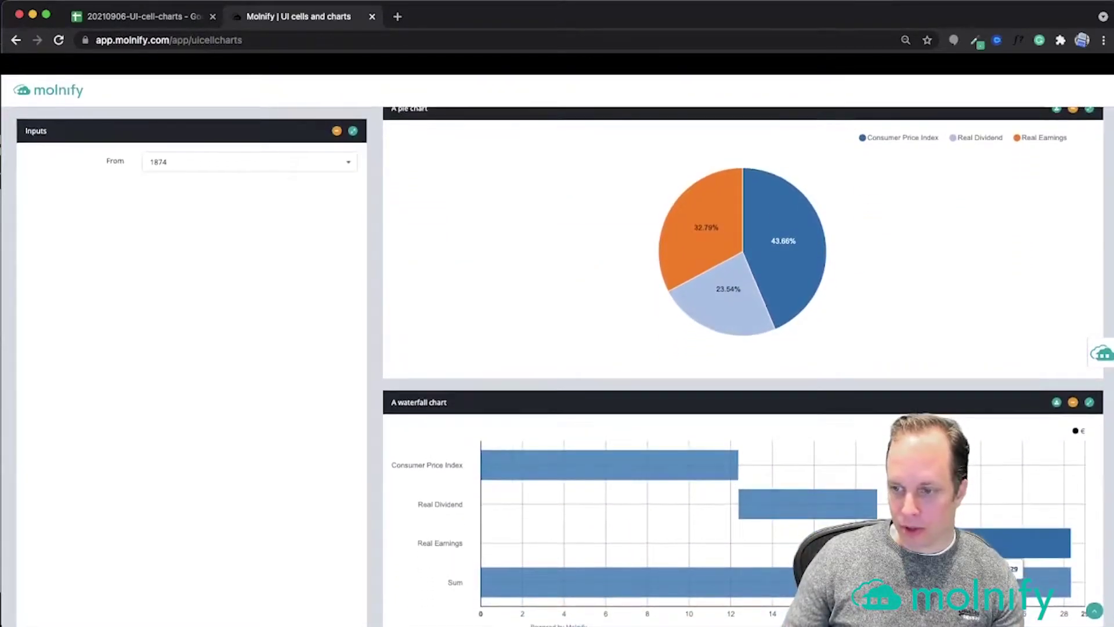
key(super+w)
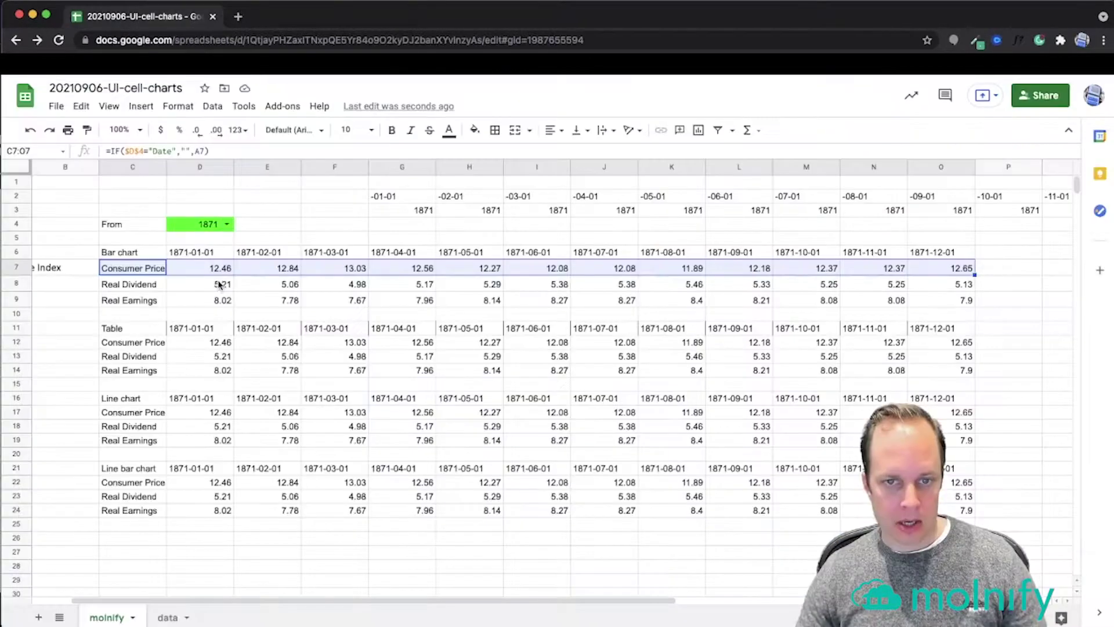
Format the bar chart values in D7:O9 with a standard blue fill and white text.
click(203, 268)
drag(232, 281, 929, 306)
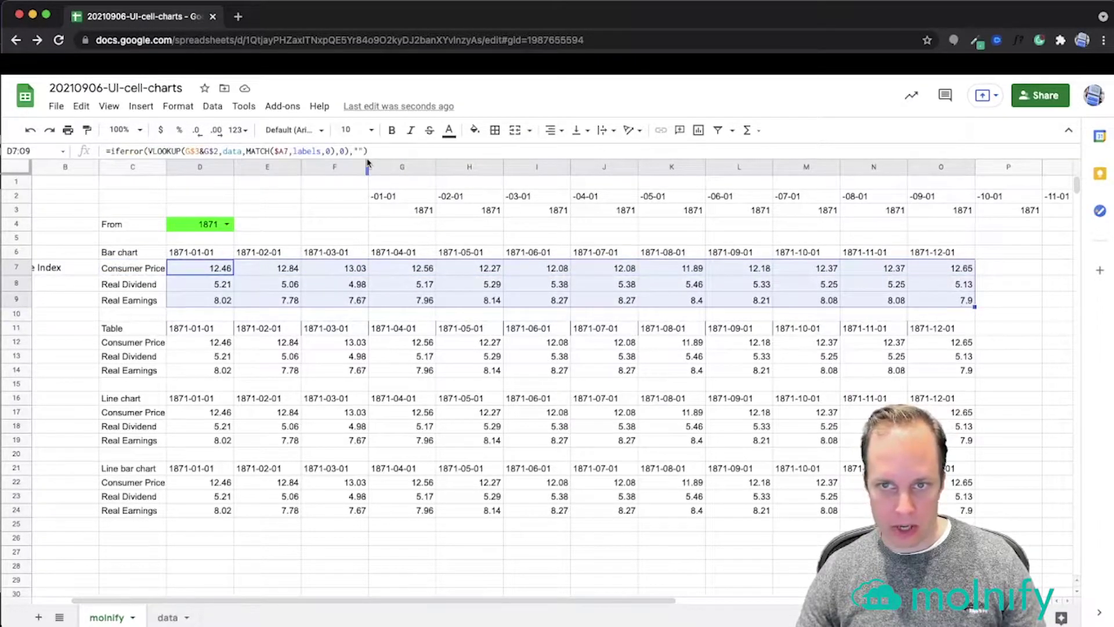
click(476, 132)
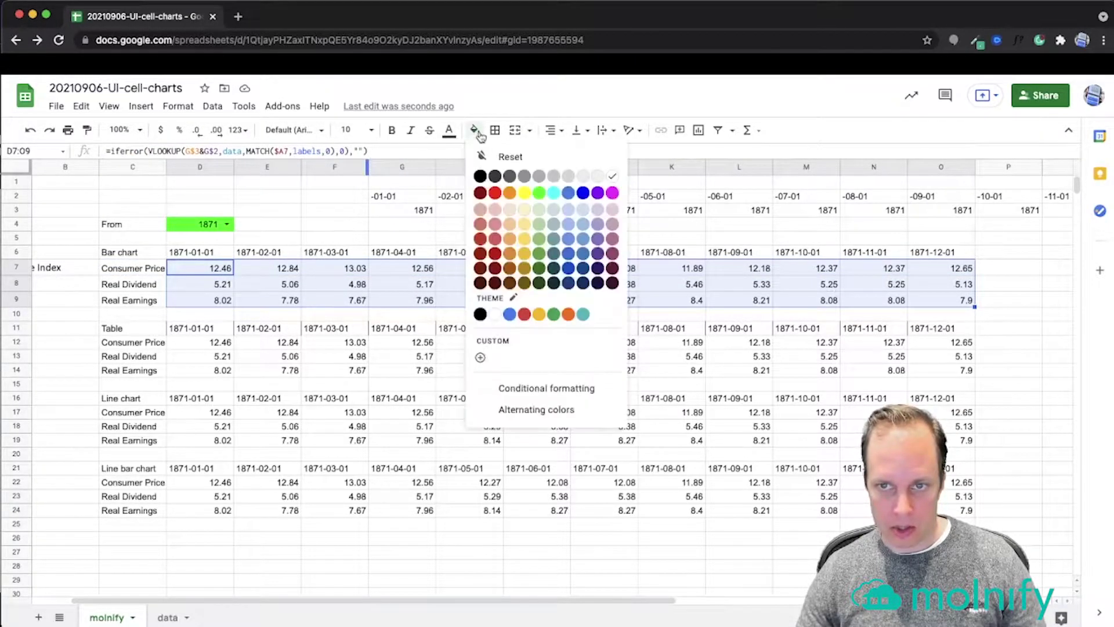
click(583, 194)
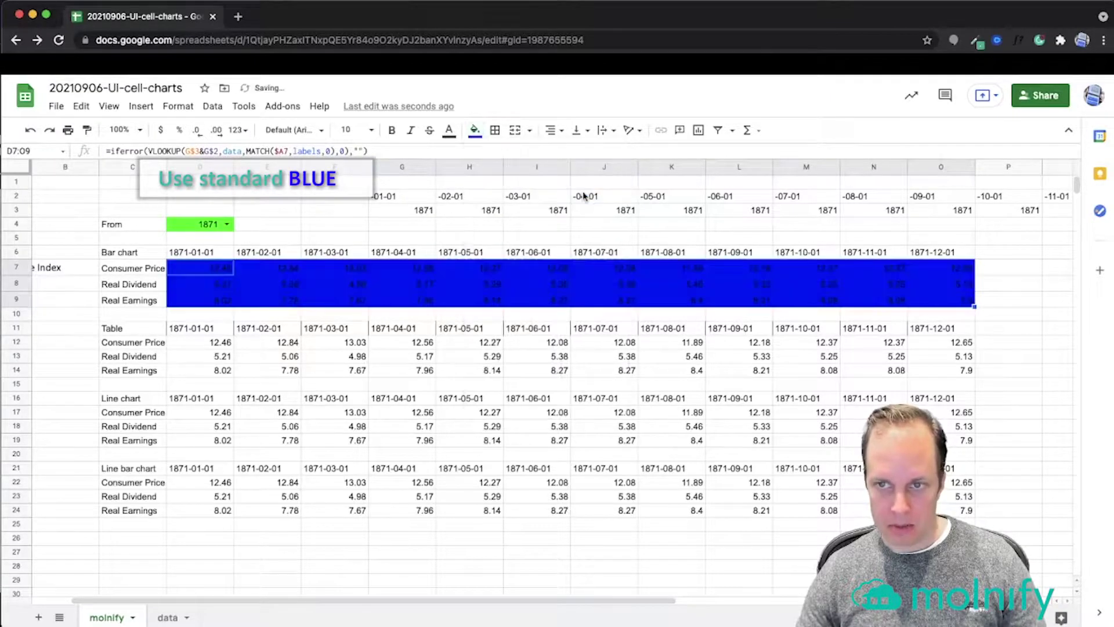
click(449, 130)
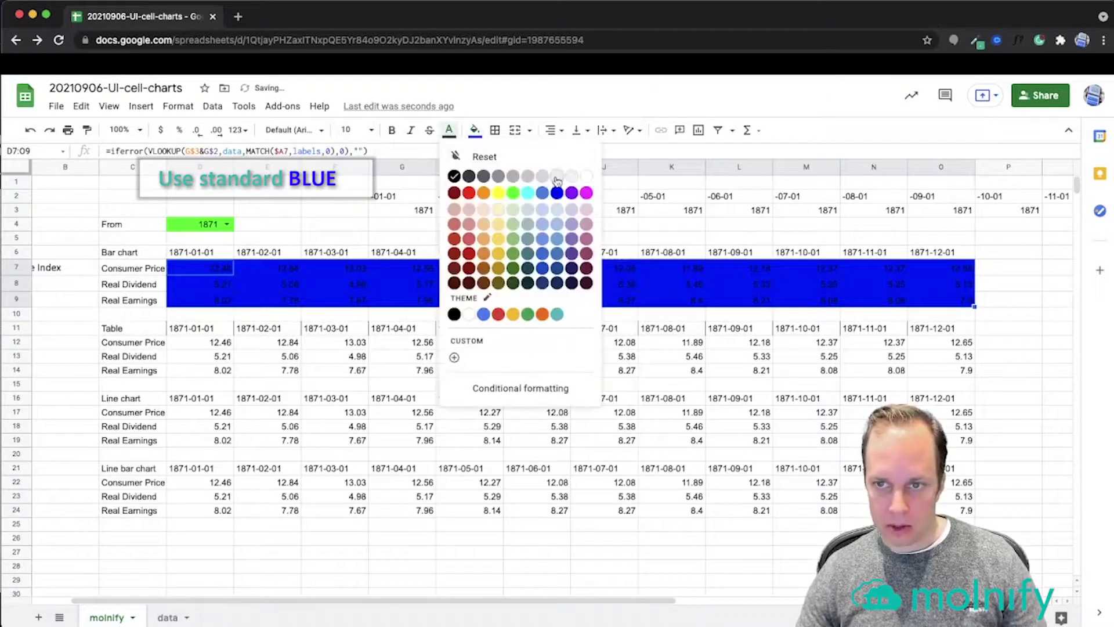
click(587, 176)
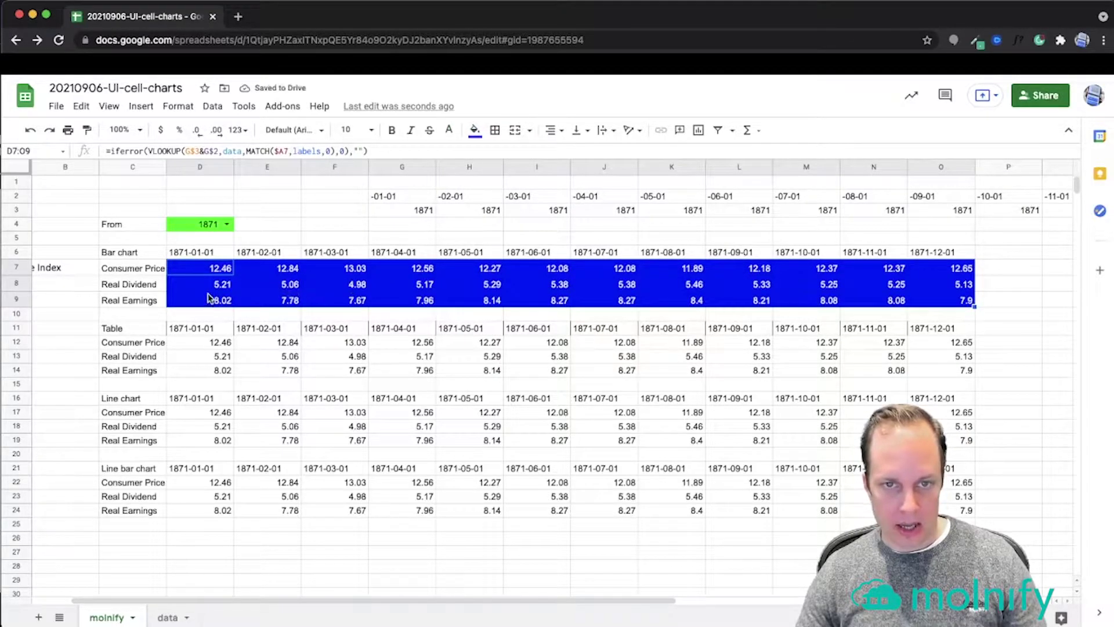
Copy the spreadsheet's URL and check who the spreadsheet is shared with.
click(394, 40)
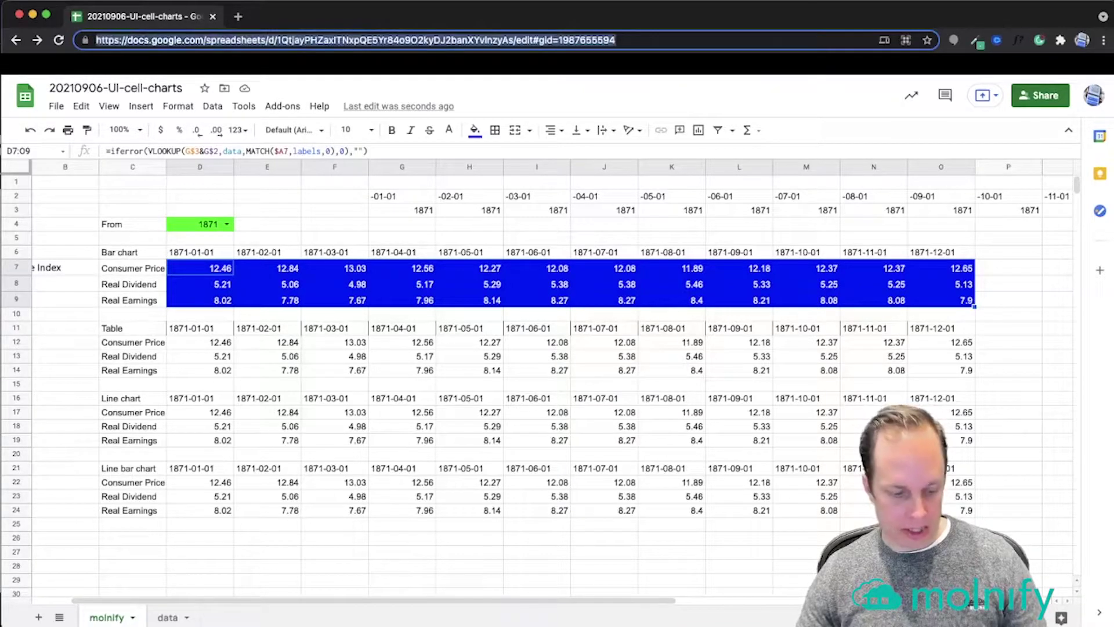
click(389, 215)
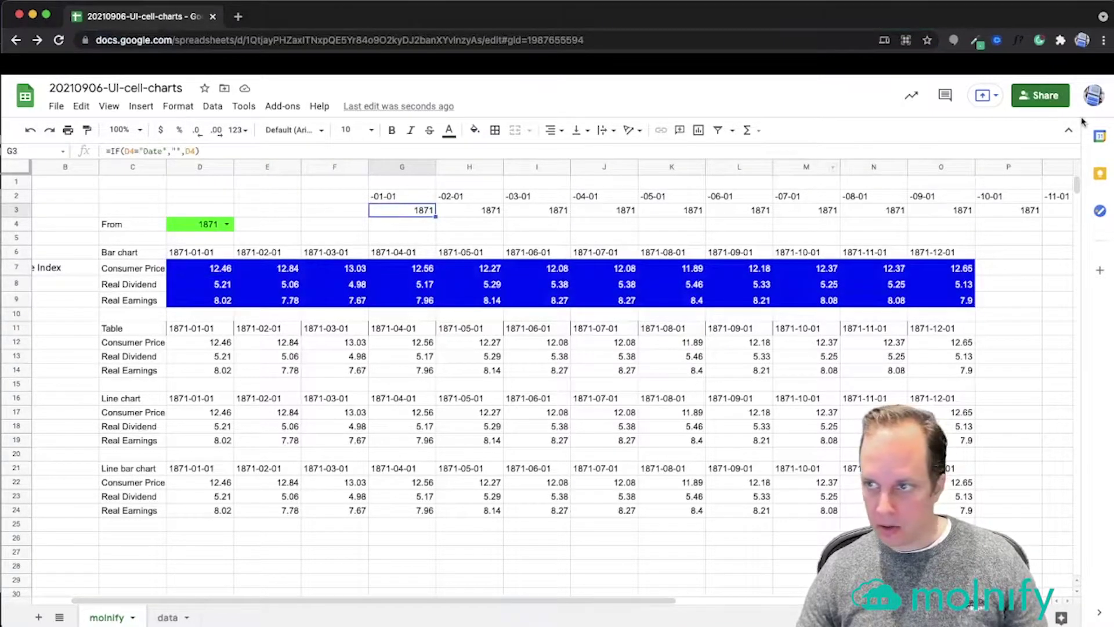
click(1041, 95)
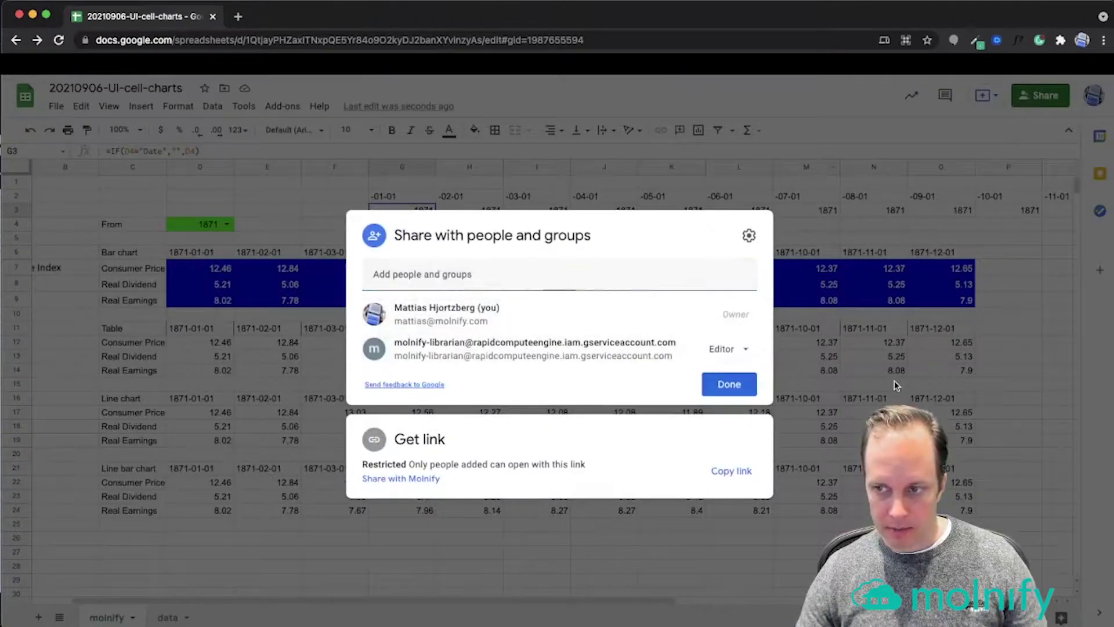
click(716, 384)
Switch to Molnify, create an app by linking the existing Google Sheets spreadsheet through its copied URL, and open the app.
click(238, 16)
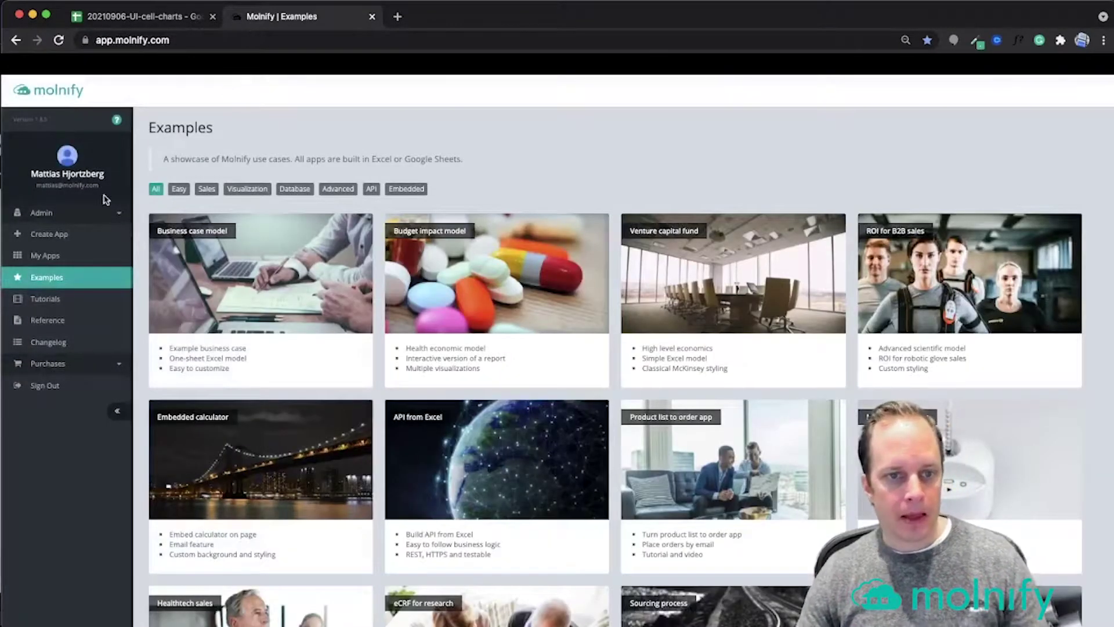
click(77, 238)
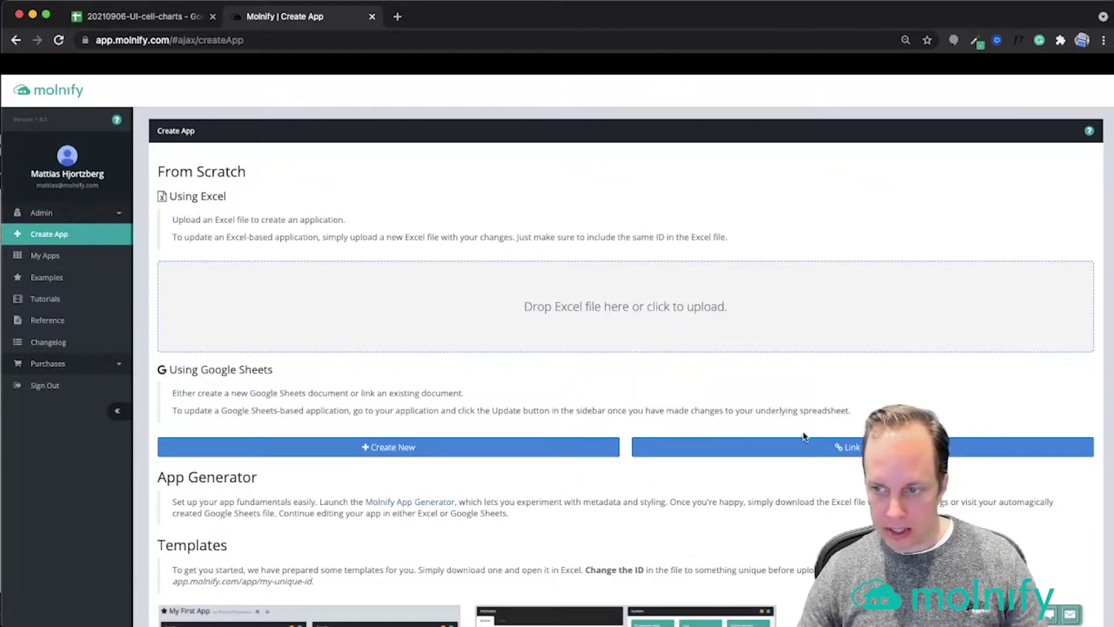
click(848, 447)
click(510, 157)
key(super+v)
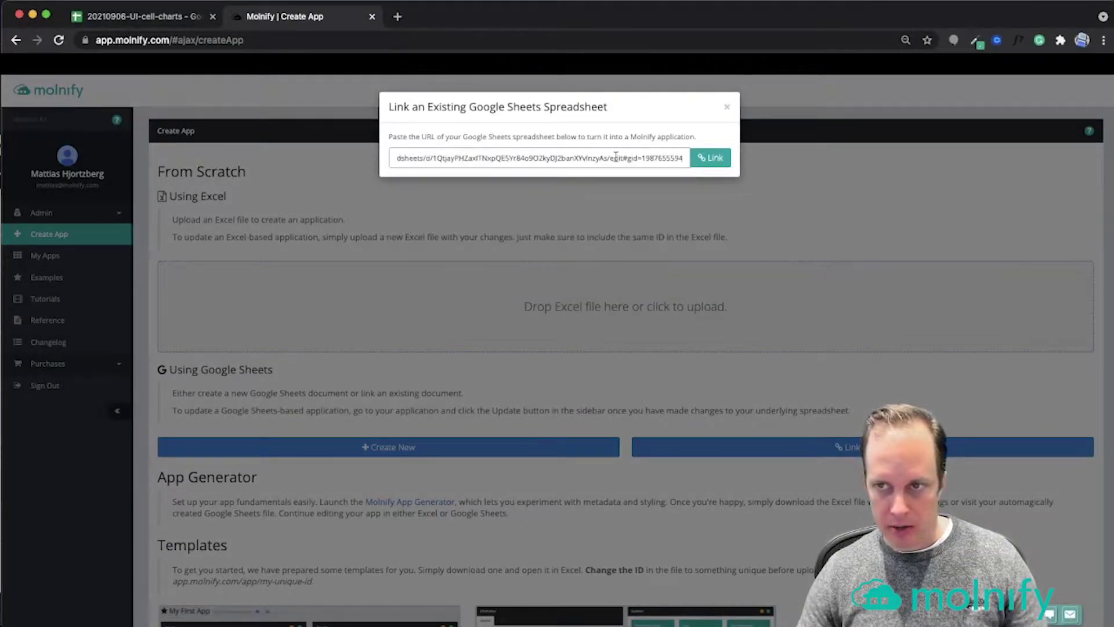
click(710, 160)
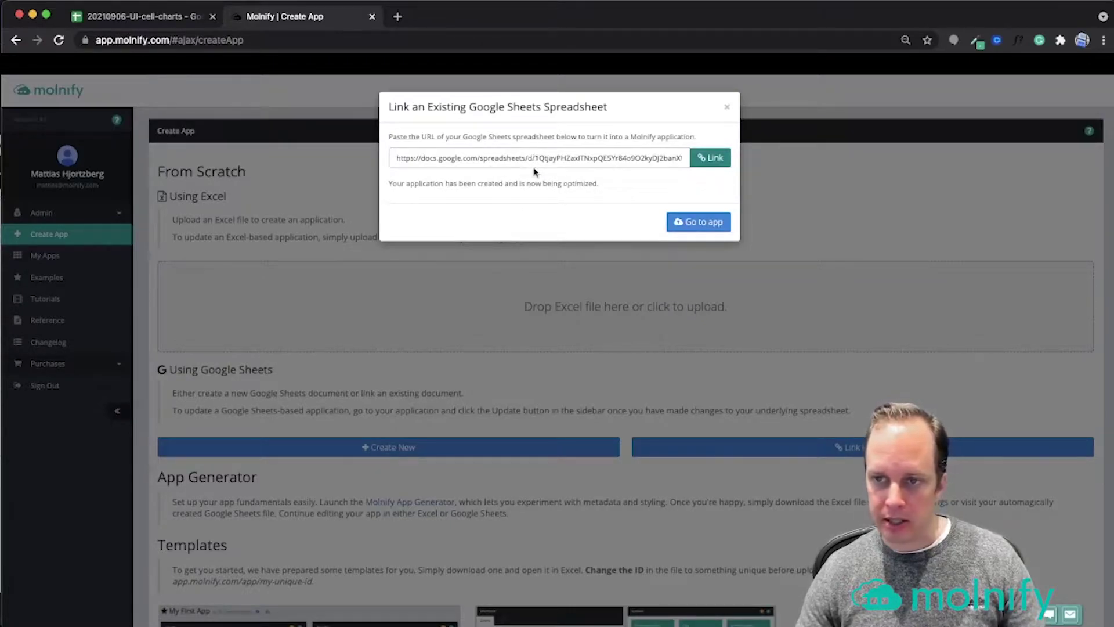
click(696, 224)
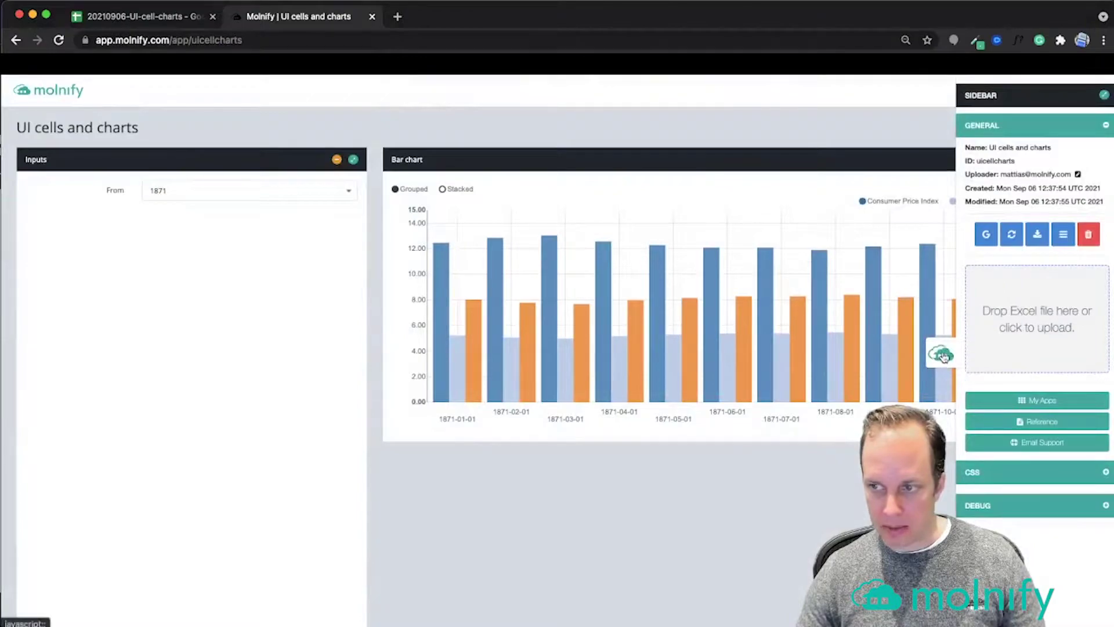
Set the app's From input to 2010.
click(259, 199)
scroll(246, 279, down, 3)
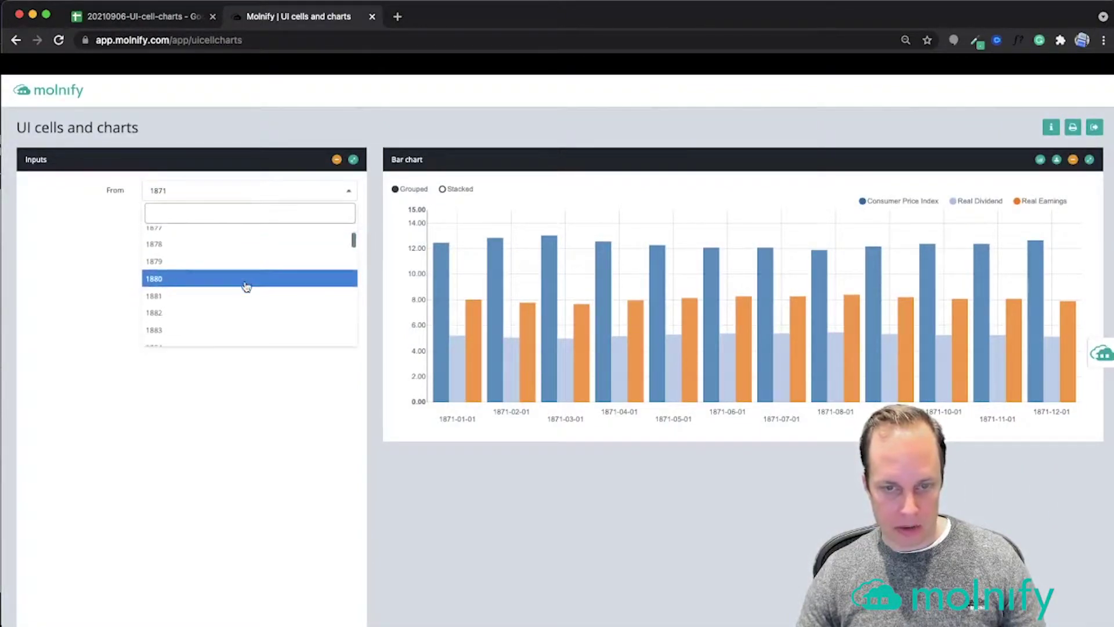
text(2010)
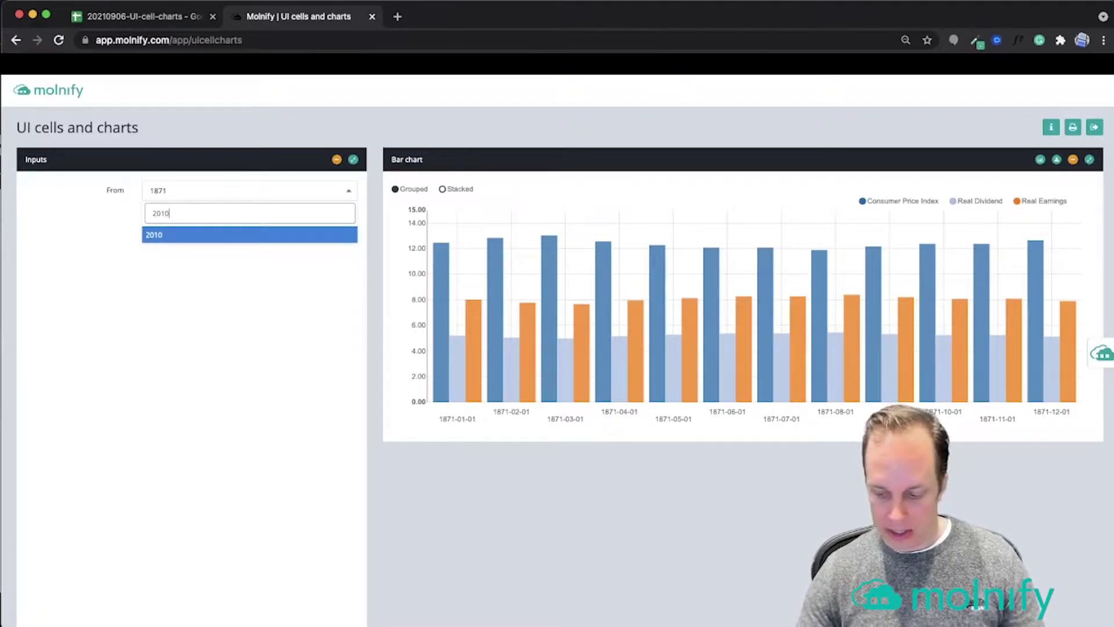
key(Return)
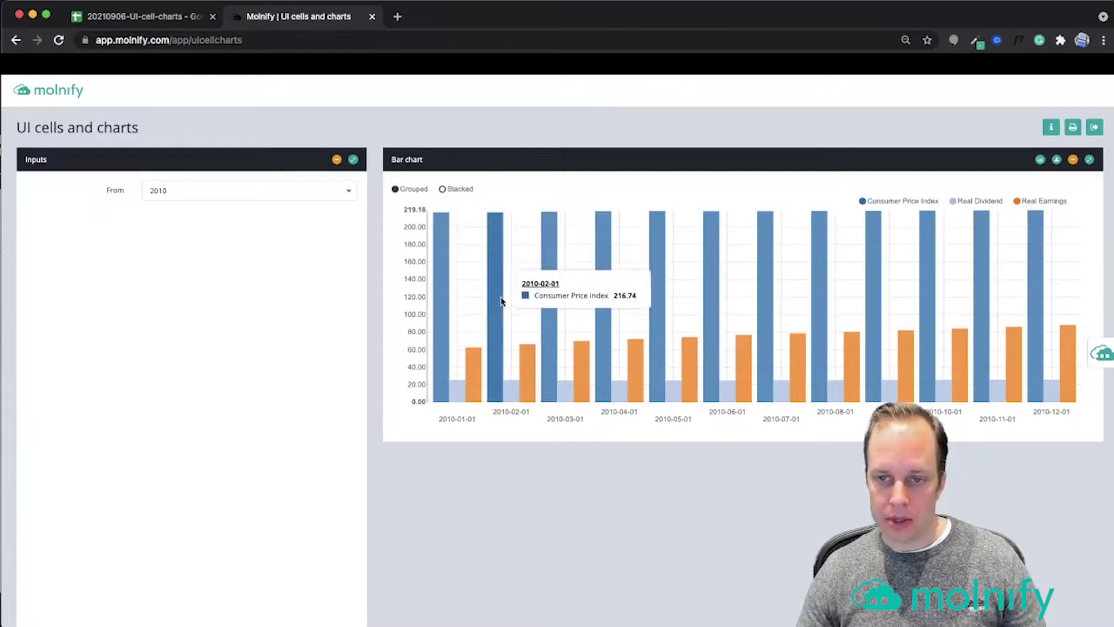
Return to the Google Sheets spreadsheet and enter xaxis=Label;yaxis=€ in cell P6, directly after the bar chart's date headings.
click(133, 16)
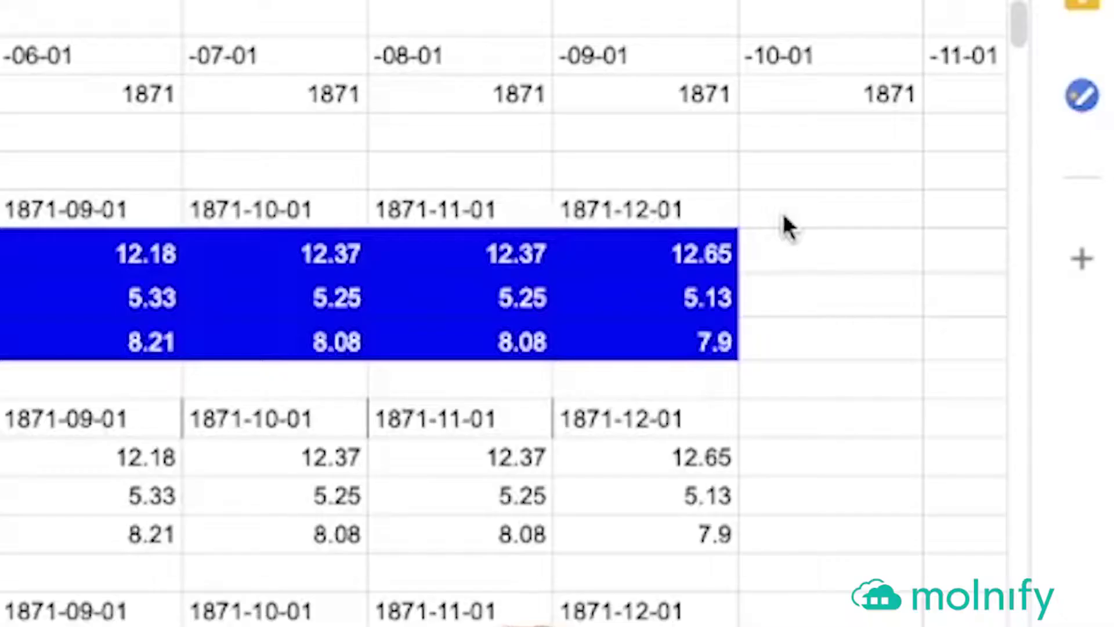
click(997, 257)
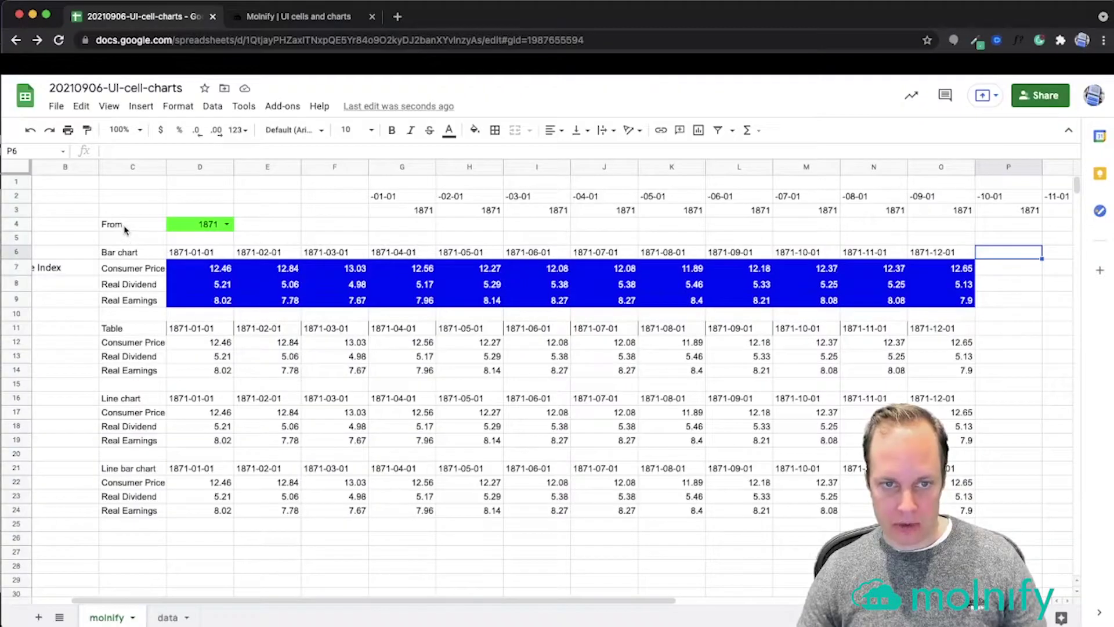
drag(124, 230, 256, 230)
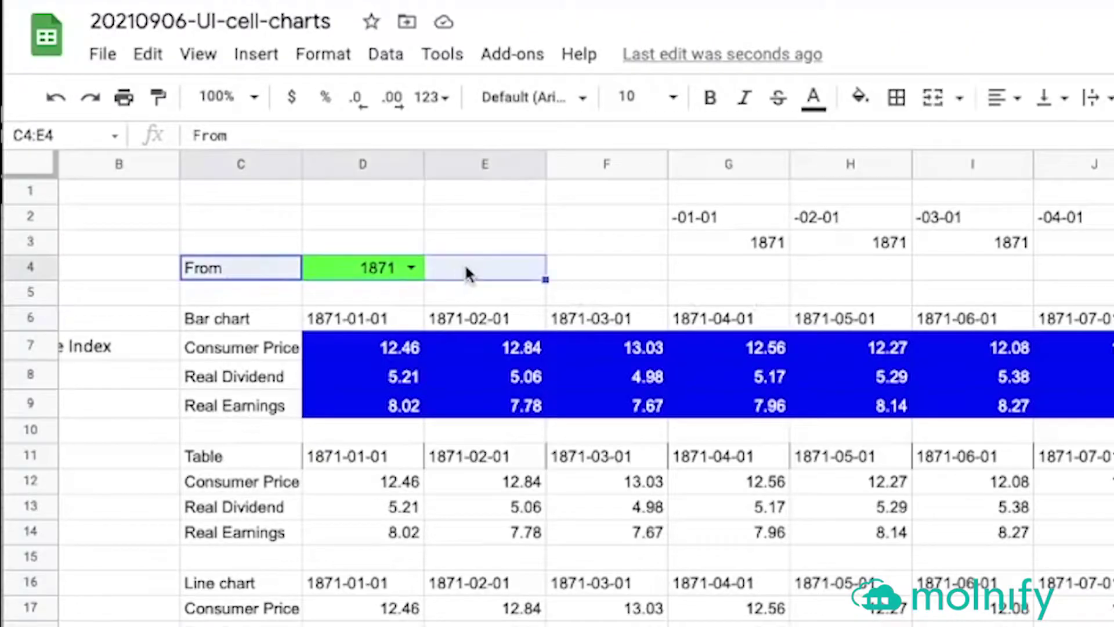
click(257, 231)
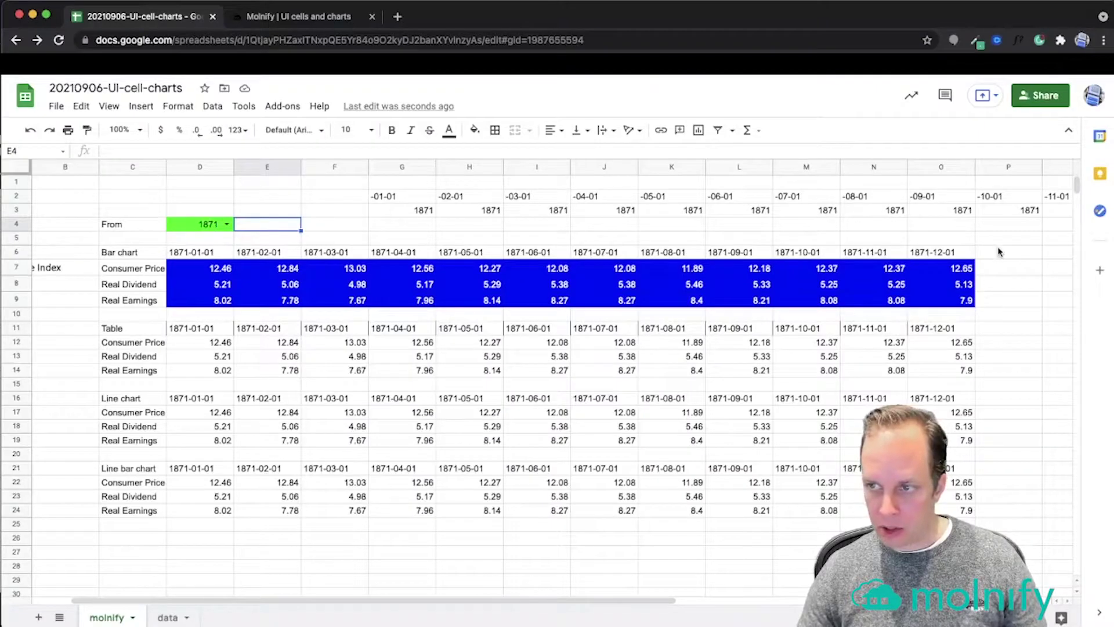
click(998, 251)
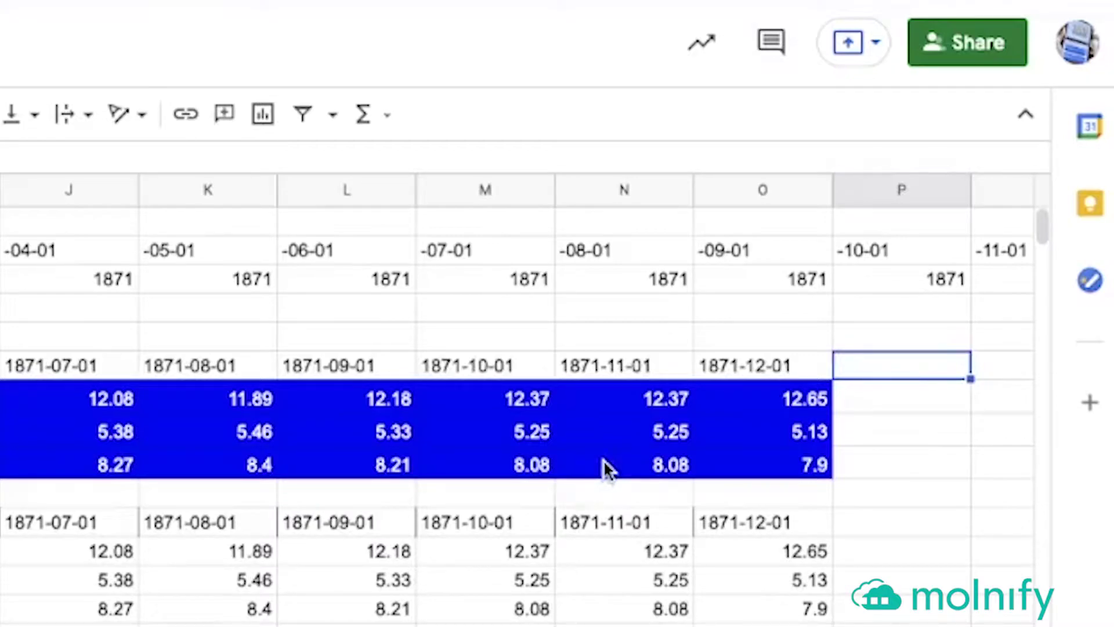
text(xaxis)
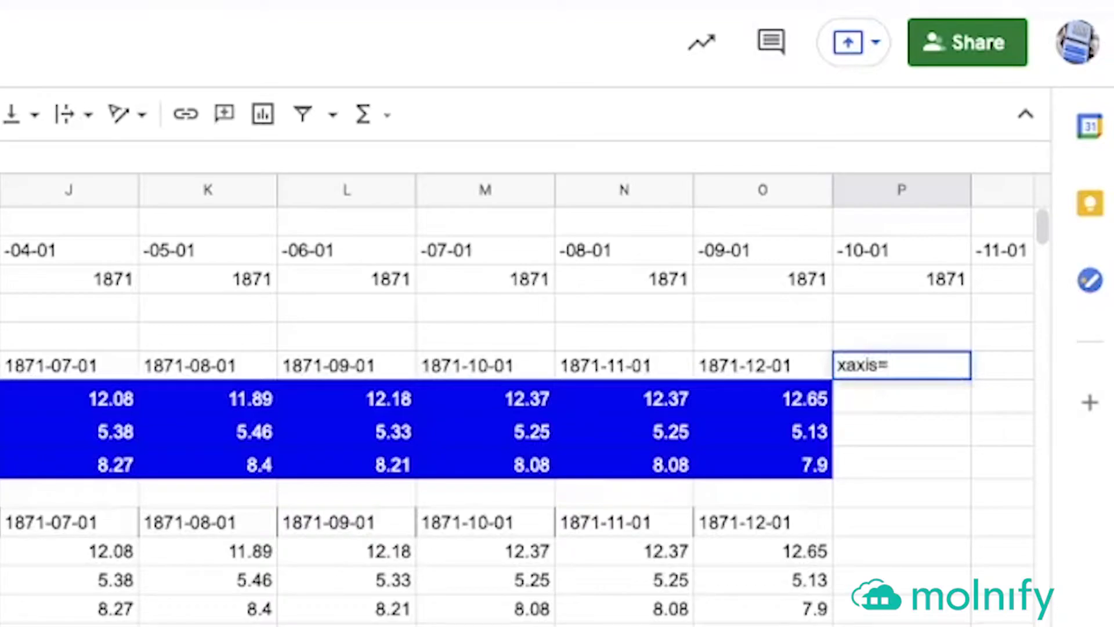
text(=Label;yaxis)
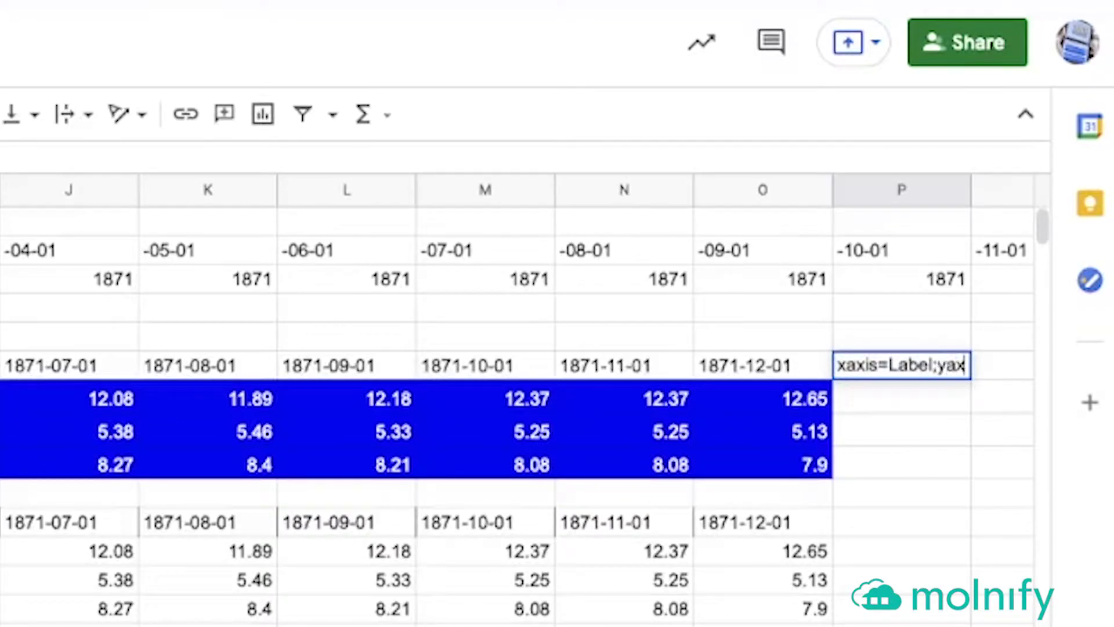
text(=€)
key(Return)
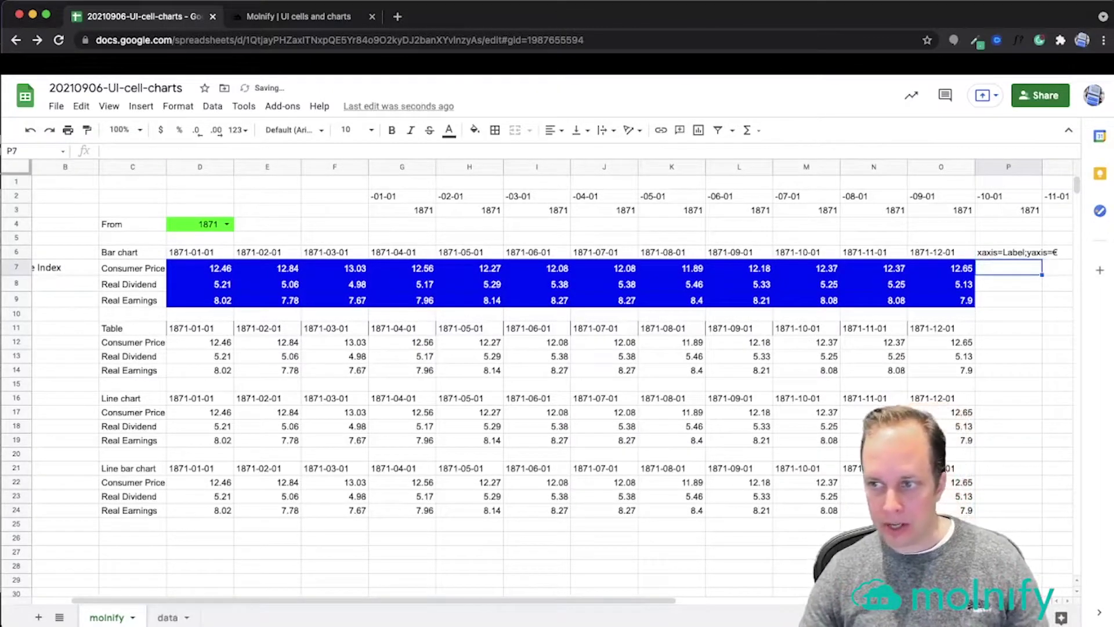
Switch to the Molnify app and update it from the changed spreadsheet.
click(295, 18)
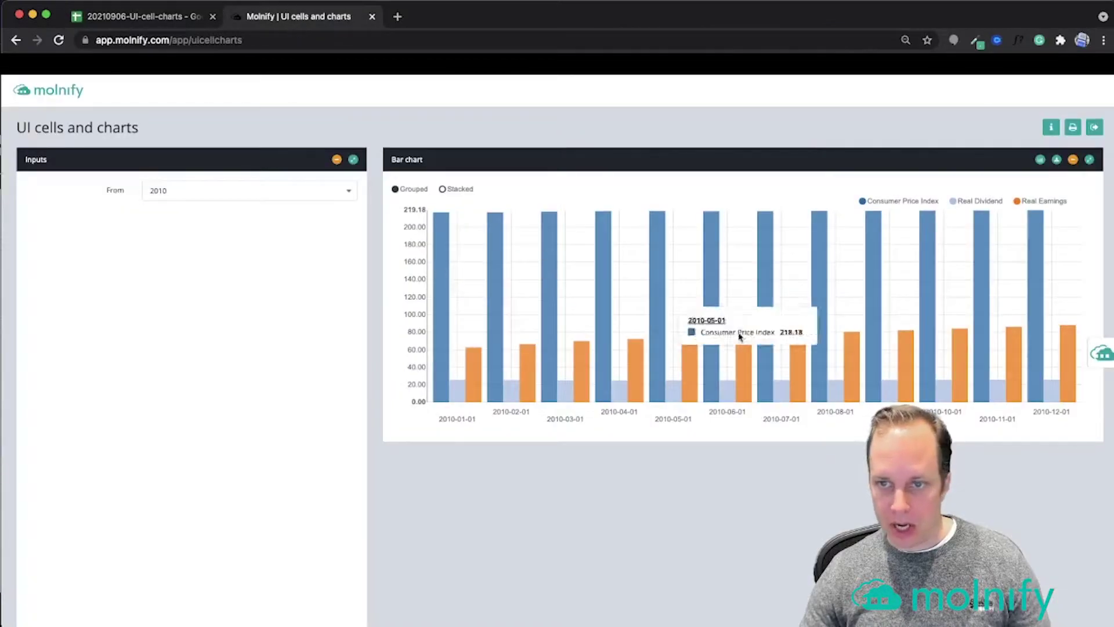
click(1105, 354)
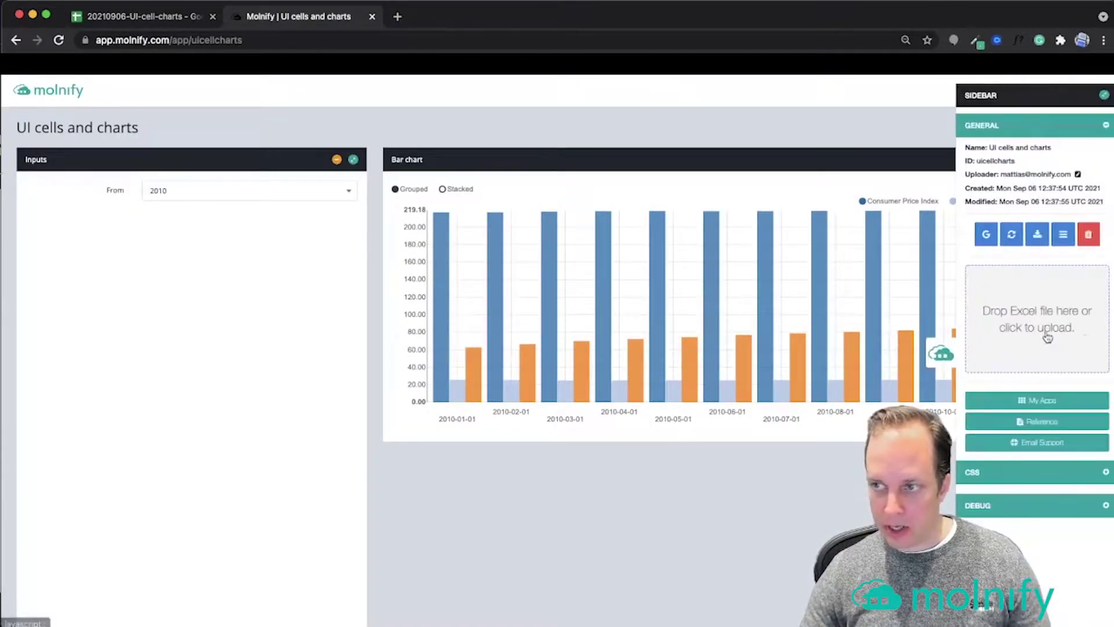
click(1014, 236)
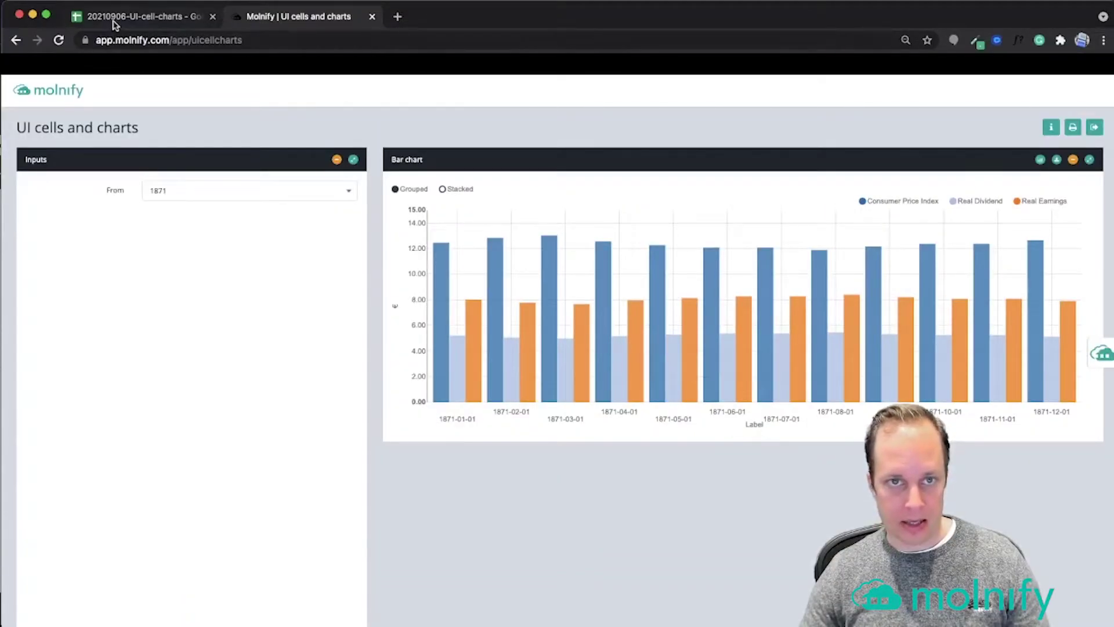
Switch back to the spreadsheet and change the x-axis title in cell P6 to Date, making it xaxis=Date;yaxis=€.
click(114, 22)
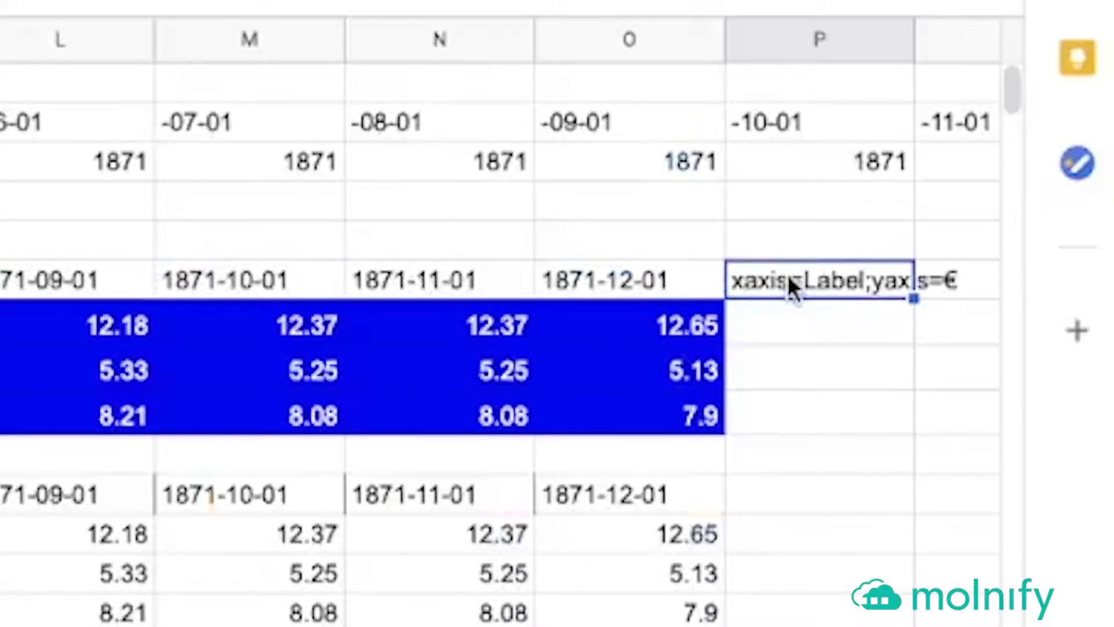
key(Return)
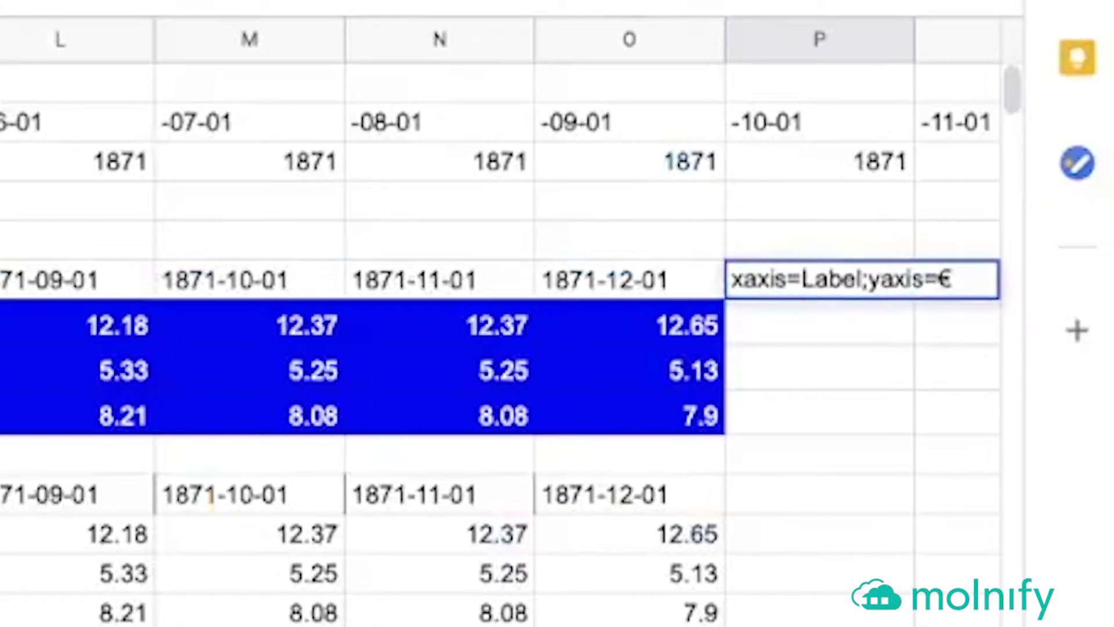
text(Date)
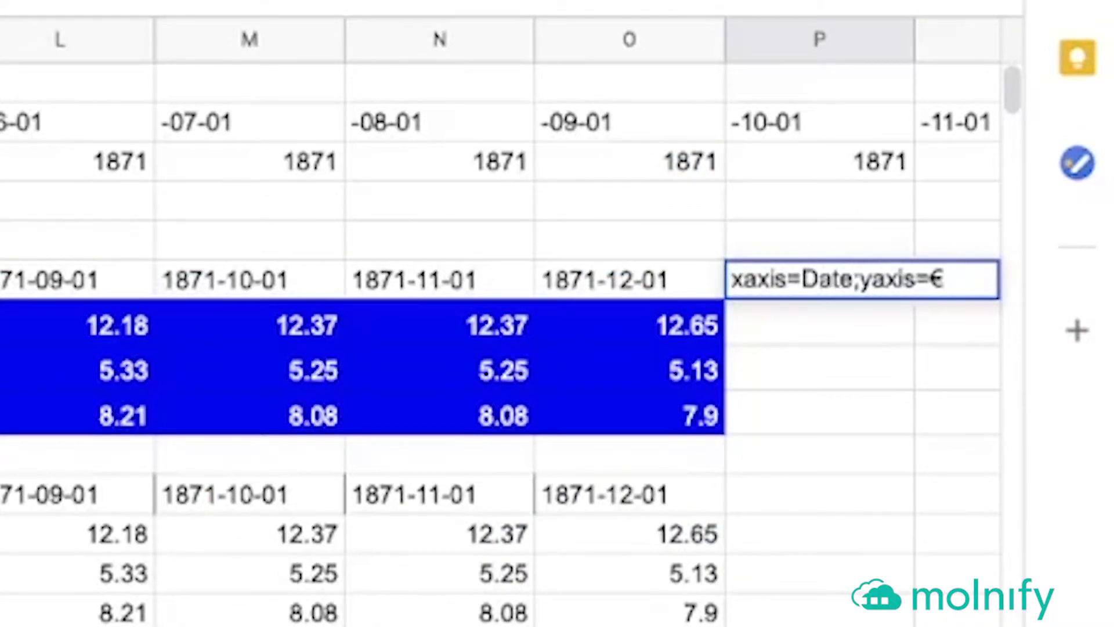
key(Return)
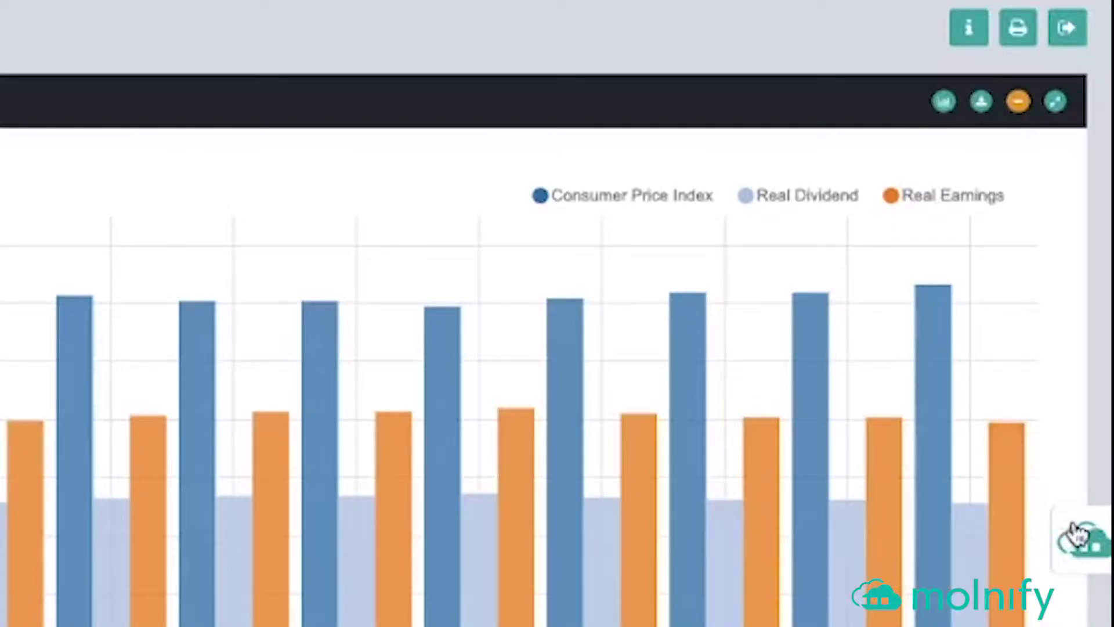
Update the Molnify app from the spreadsheet to apply the bar chart's new Date axis title.
click(1076, 531)
click(884, 266)
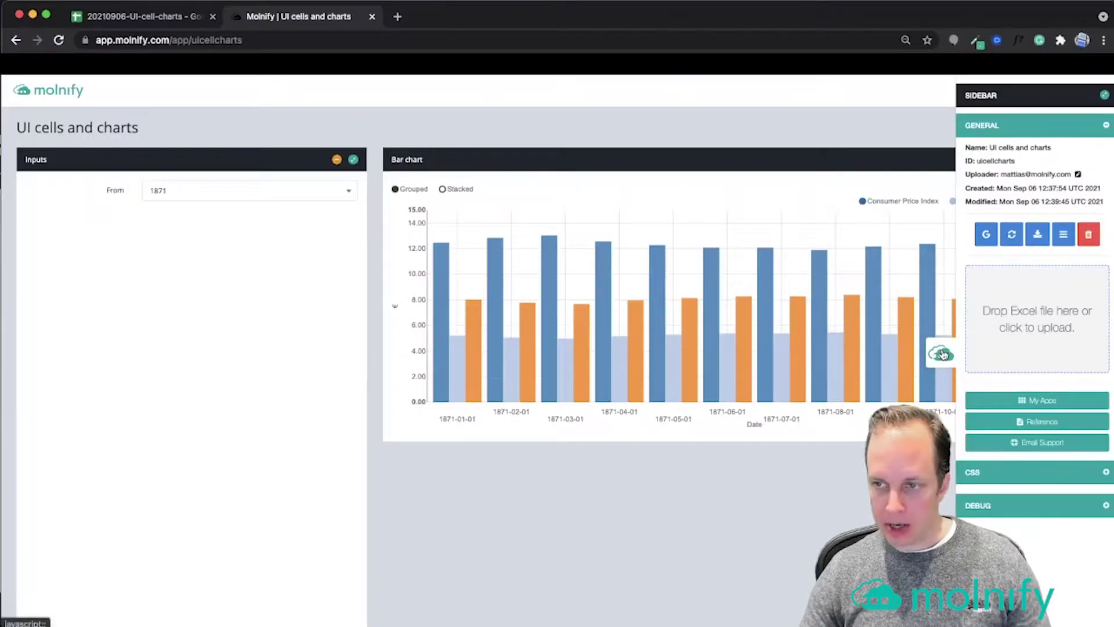
click(943, 354)
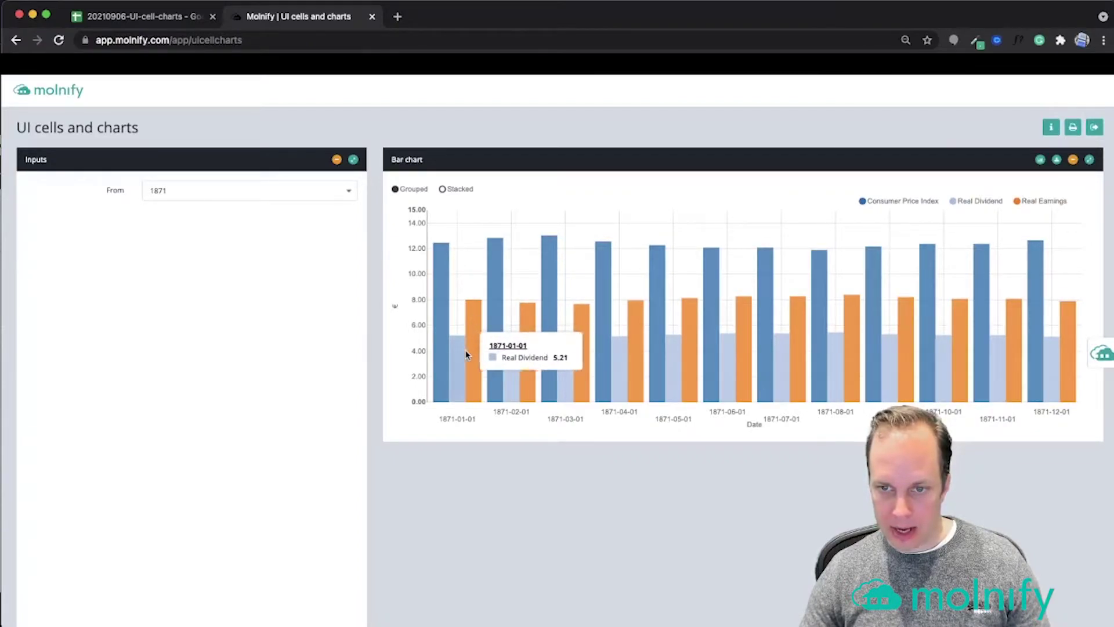
Return to the Google Sheets spreadsheet and append ;showvalues to the bar chart's UI cell P6.
click(132, 17)
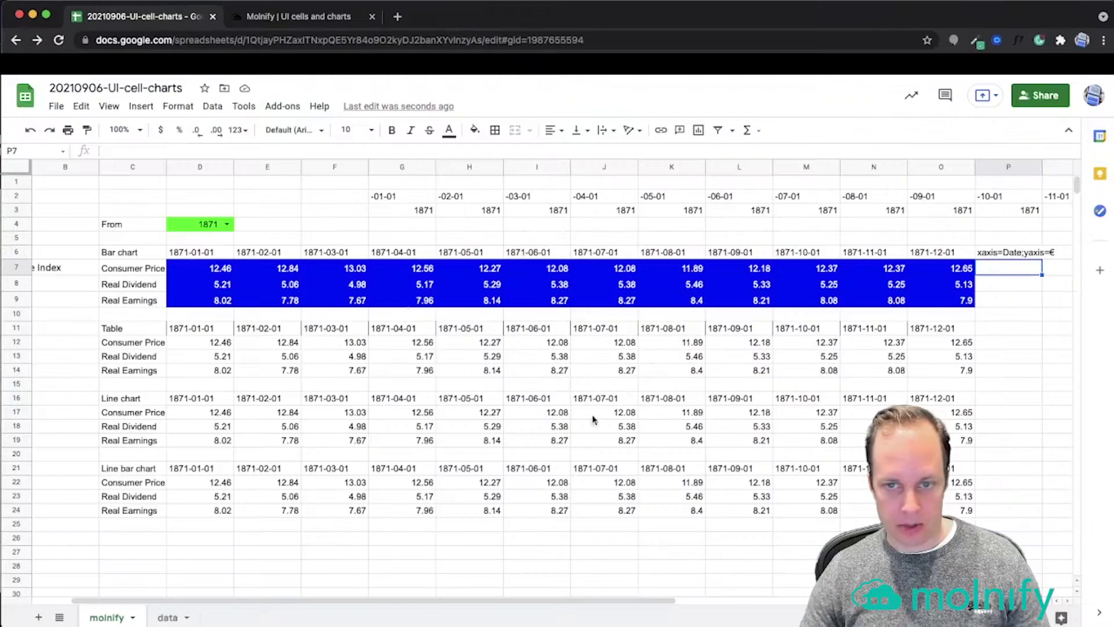
key(Up)
key(Return)
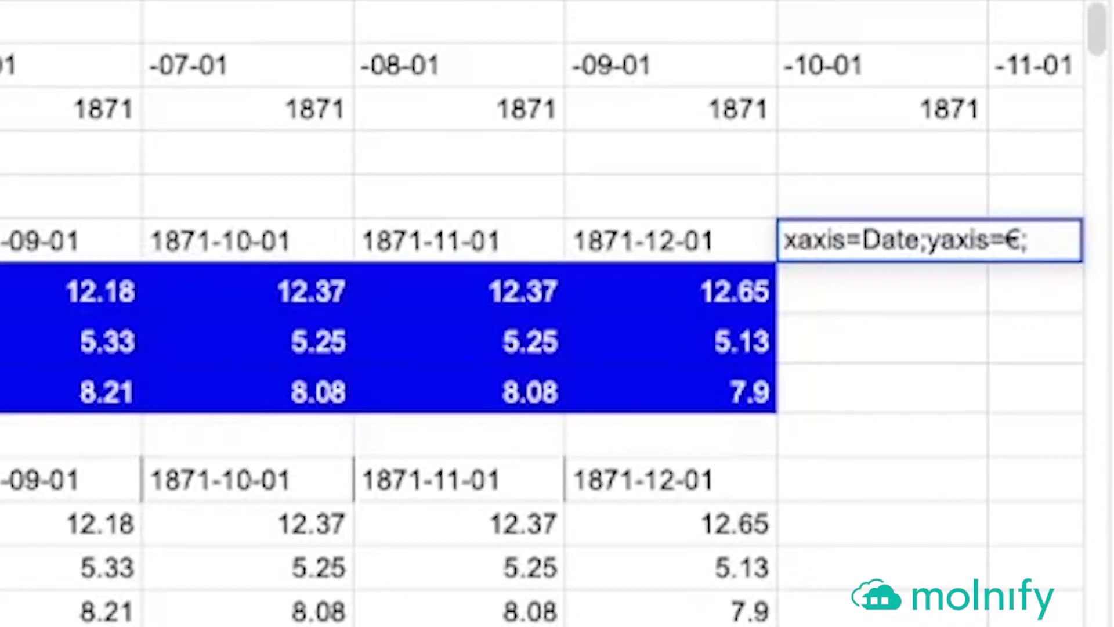
text(;showvalues)
key(Return)
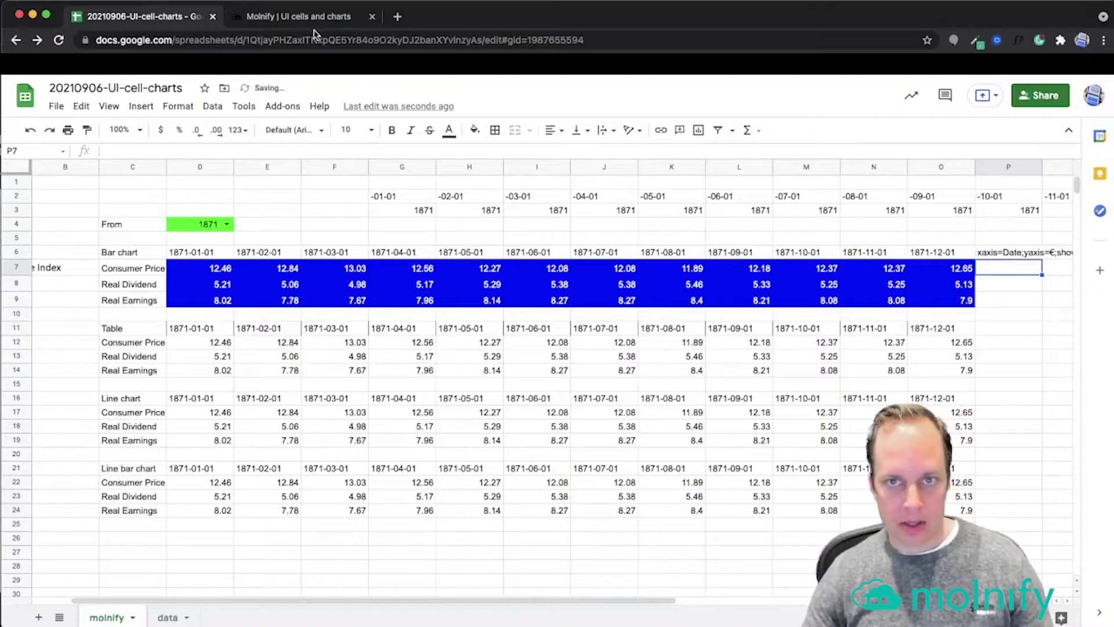
Switch to the Molnify app and update it from the spreadsheet to apply the showvalues option.
key(ctrl+Tab)
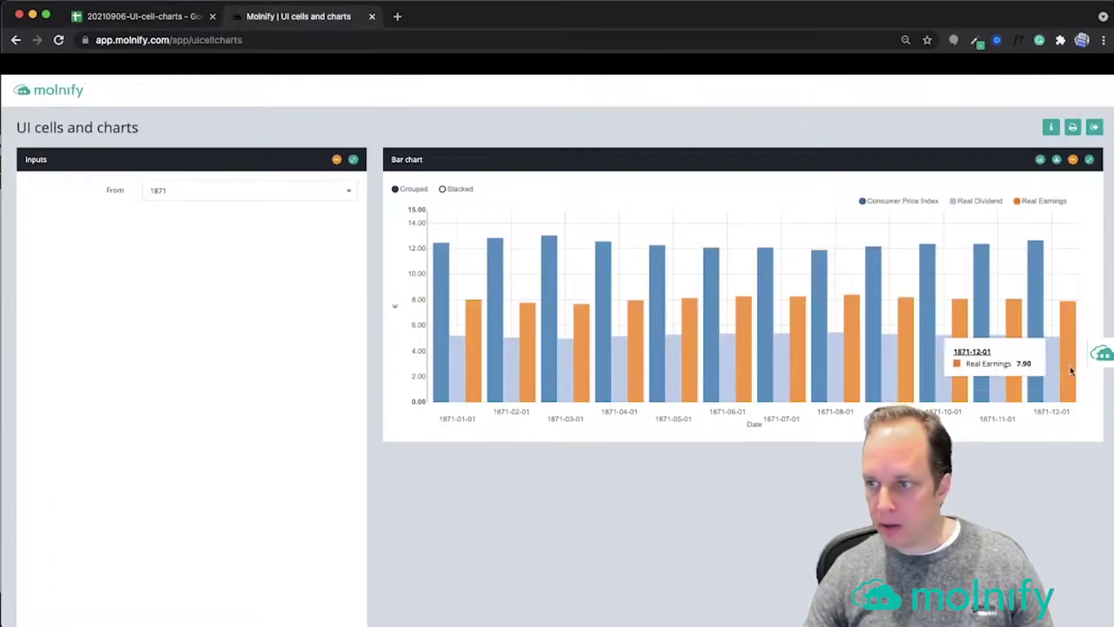
click(1099, 360)
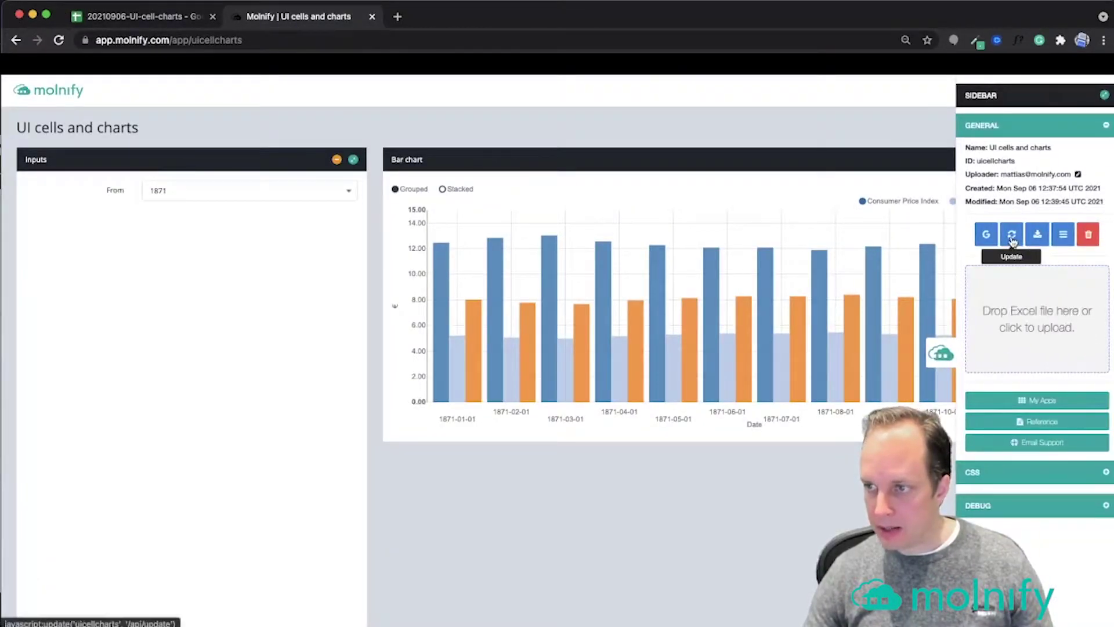
click(1013, 242)
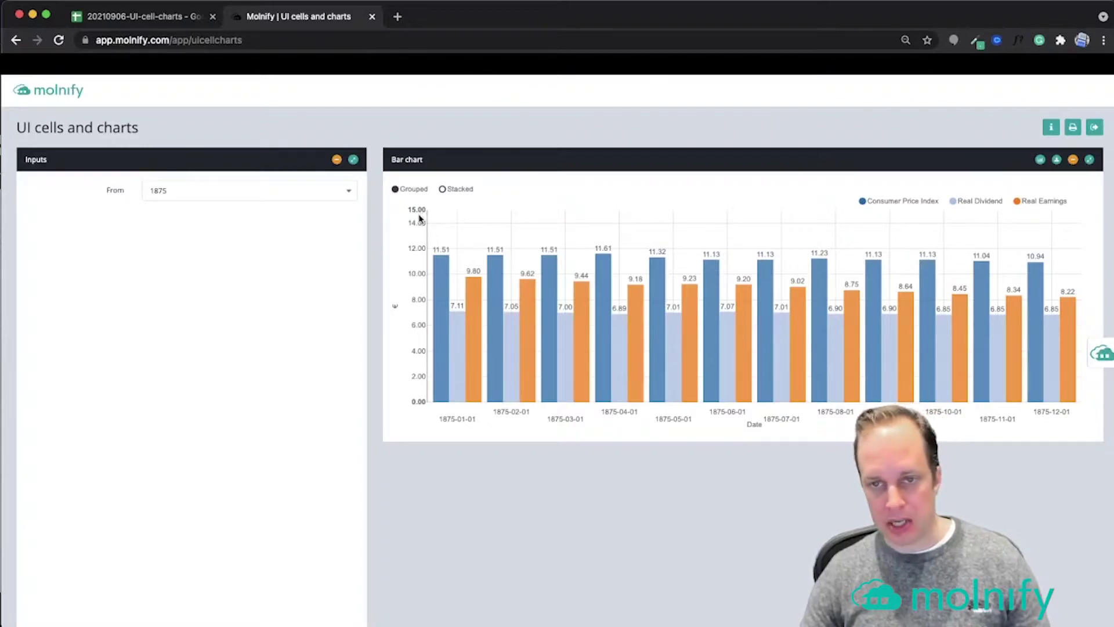
Return to the spreadsheet and append ;atleast=50 to the bar chart options in cell P6.
key(ctrl+shift+Tab)
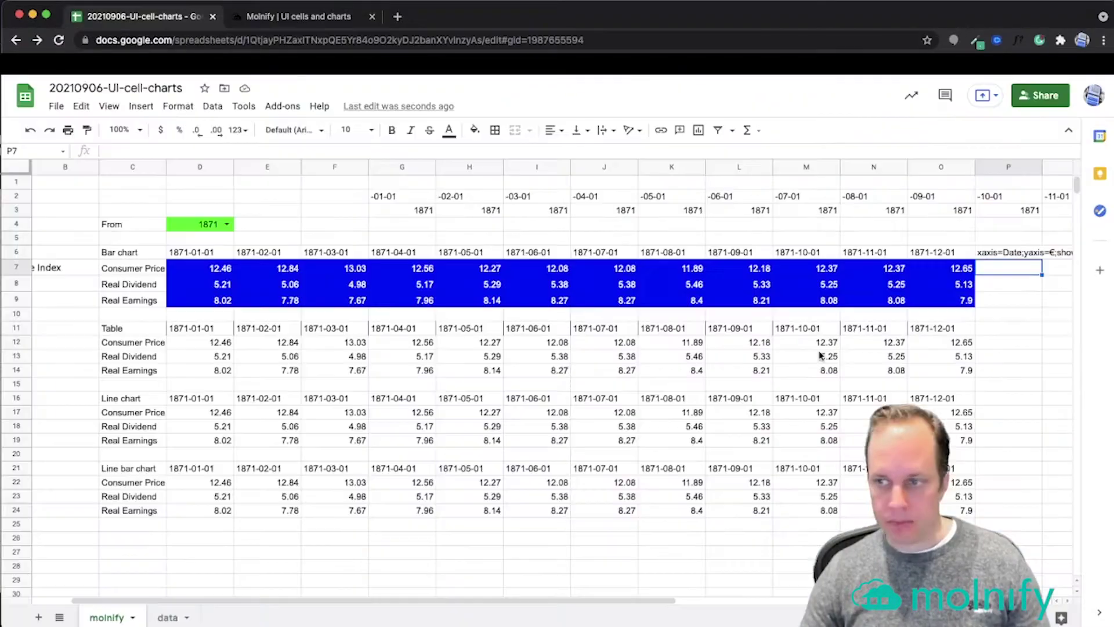
click(997, 256)
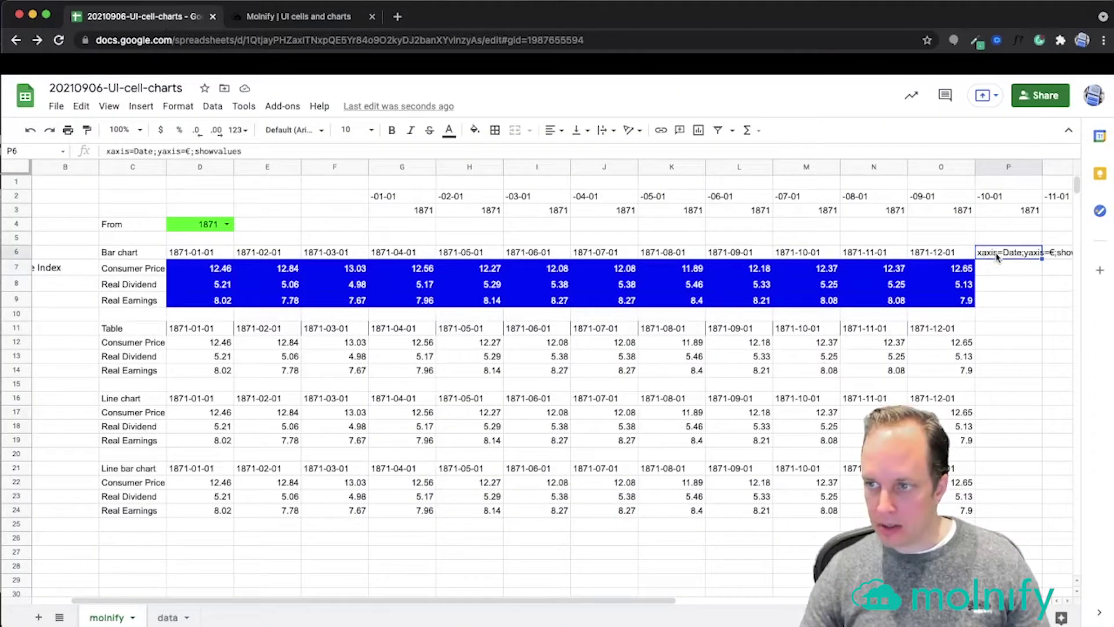
click(254, 151)
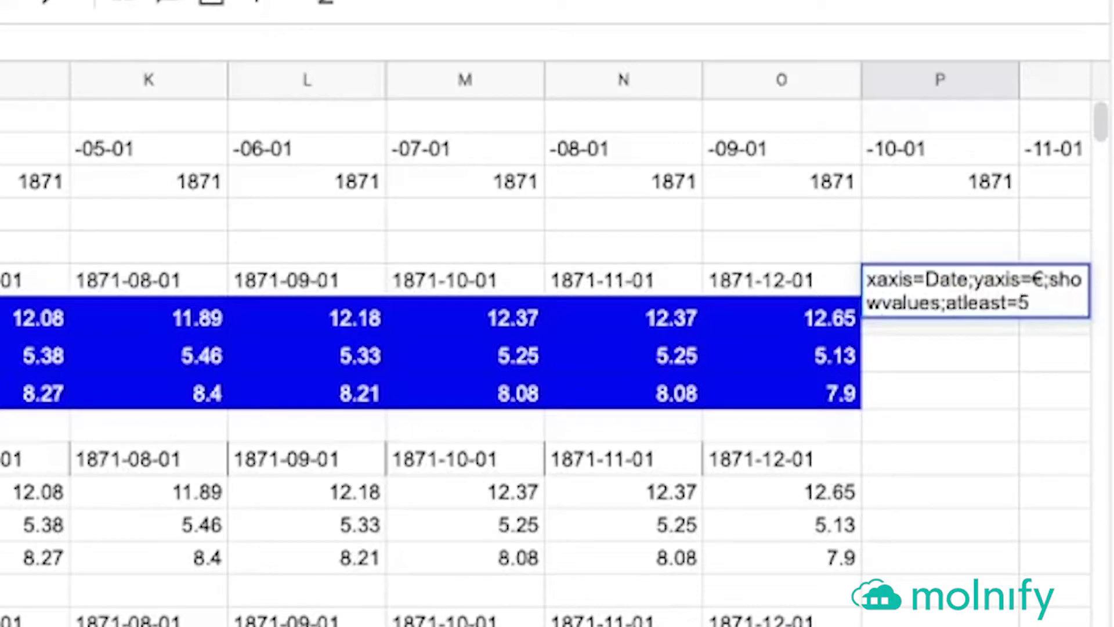
key(Return)
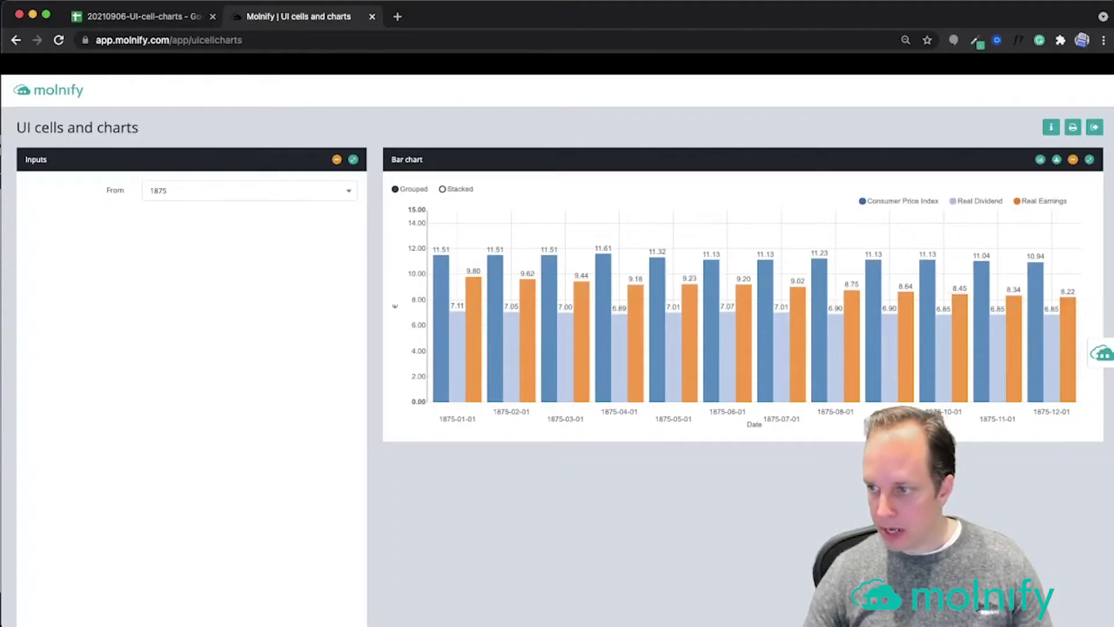
Update the Molnify app from the spreadsheet to apply the atleast=50 option to the bar chart.
click(1102, 352)
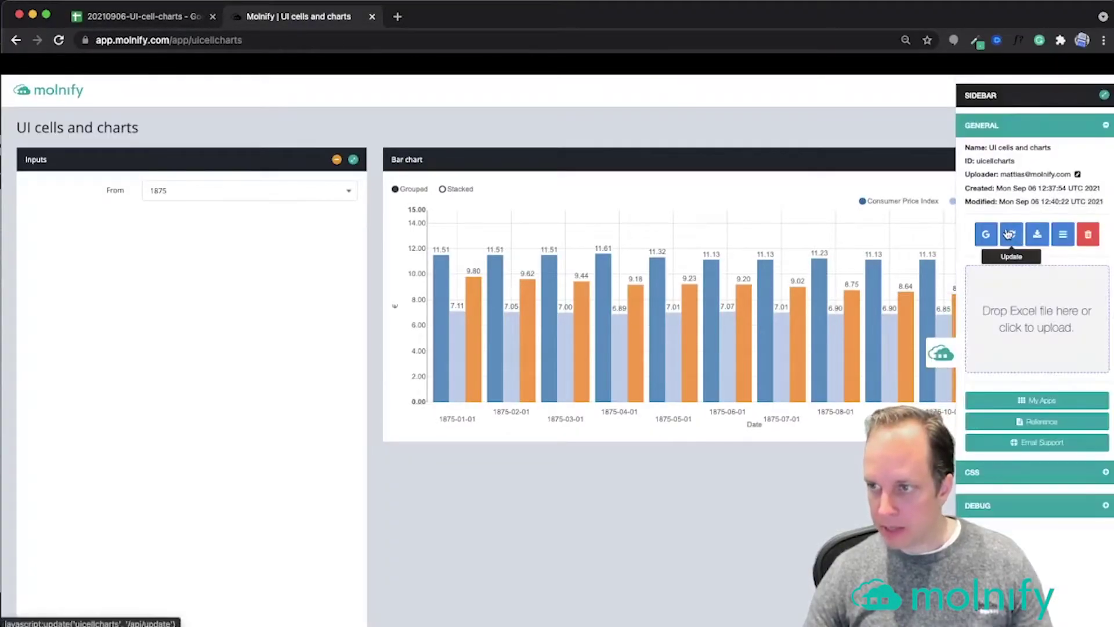
click(1010, 234)
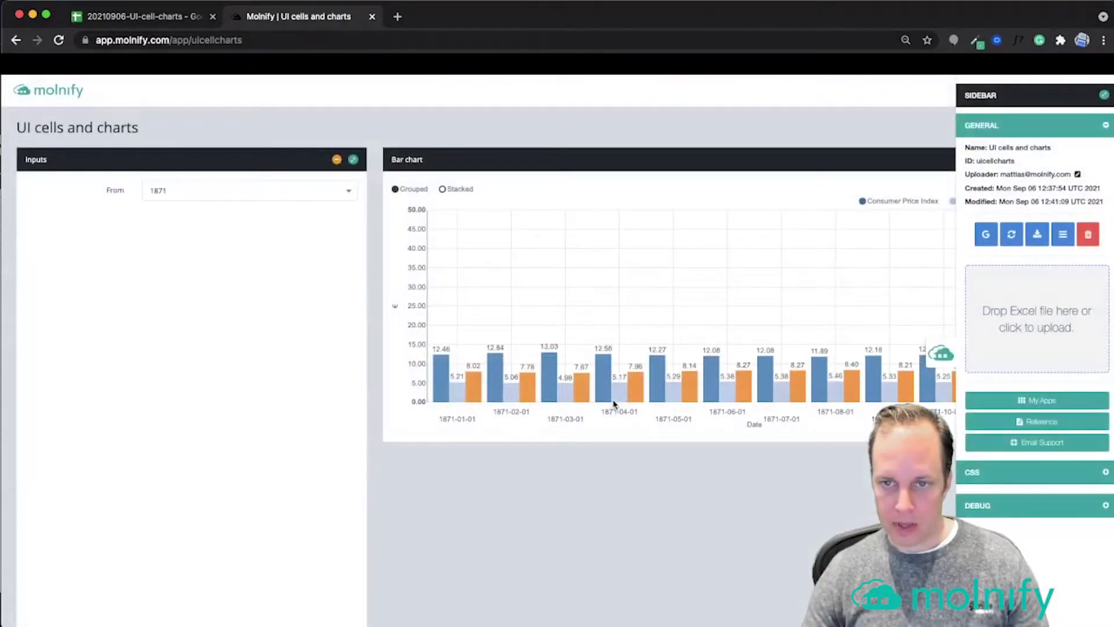
click(942, 356)
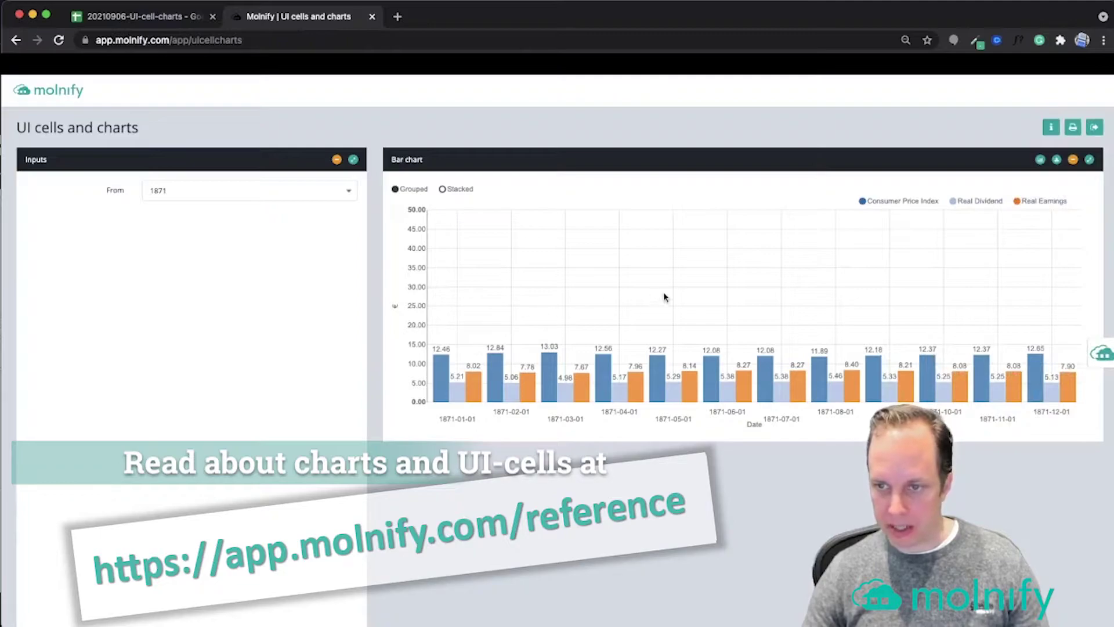
Set the app's From input to 1890 to check the bar chart's axis range with another year.
scroll(534, 301, down, 1)
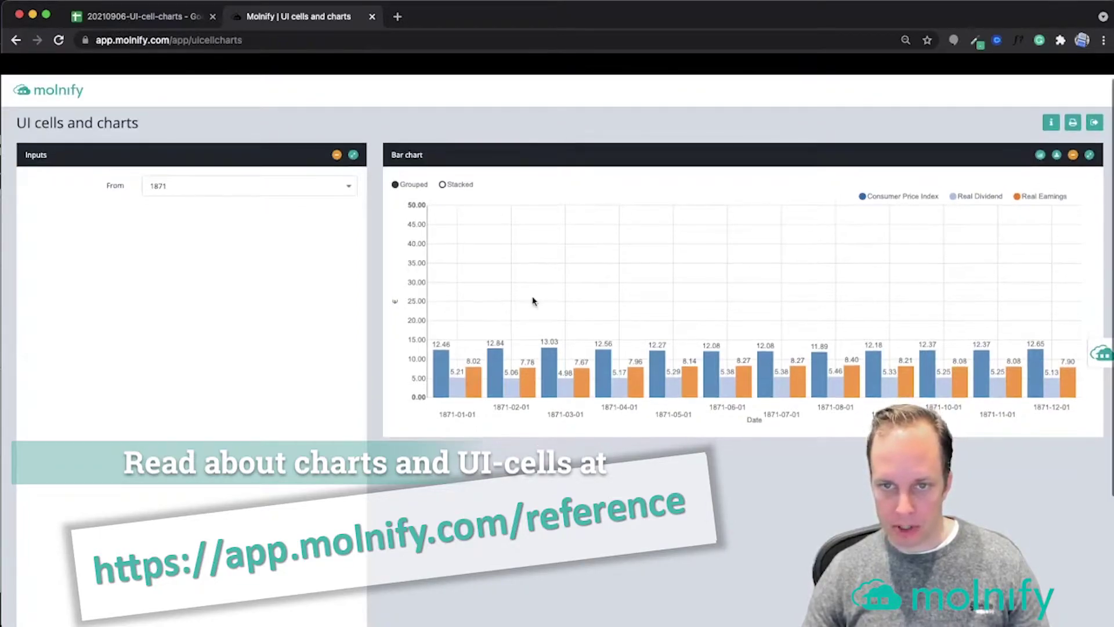
scroll(432, 217, up, 1)
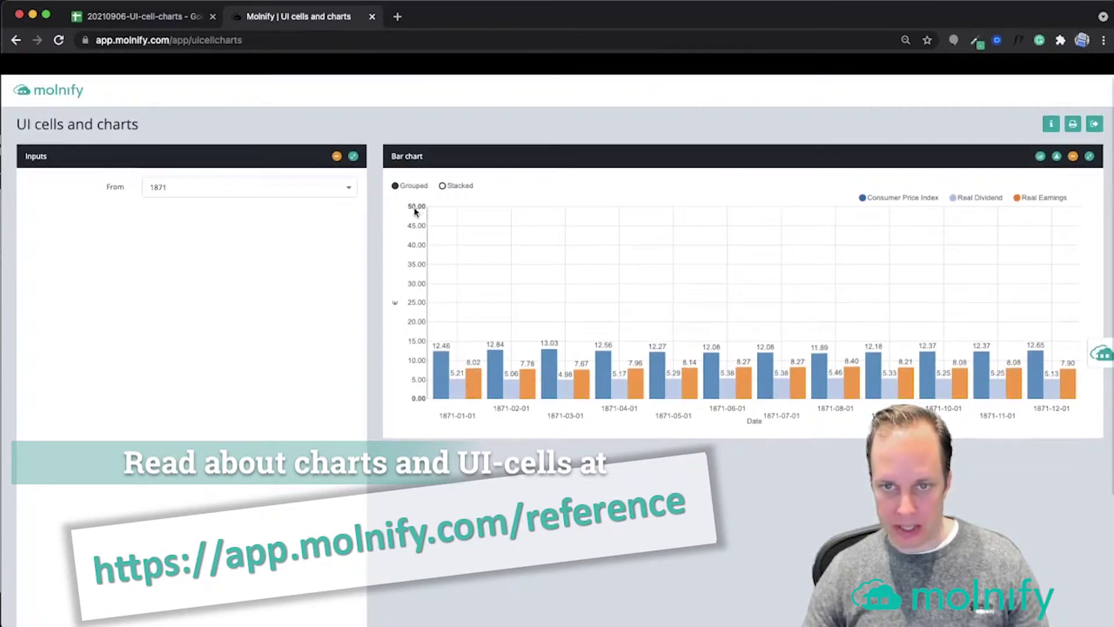
click(290, 190)
scroll(232, 291, down, 3)
click(232, 291)
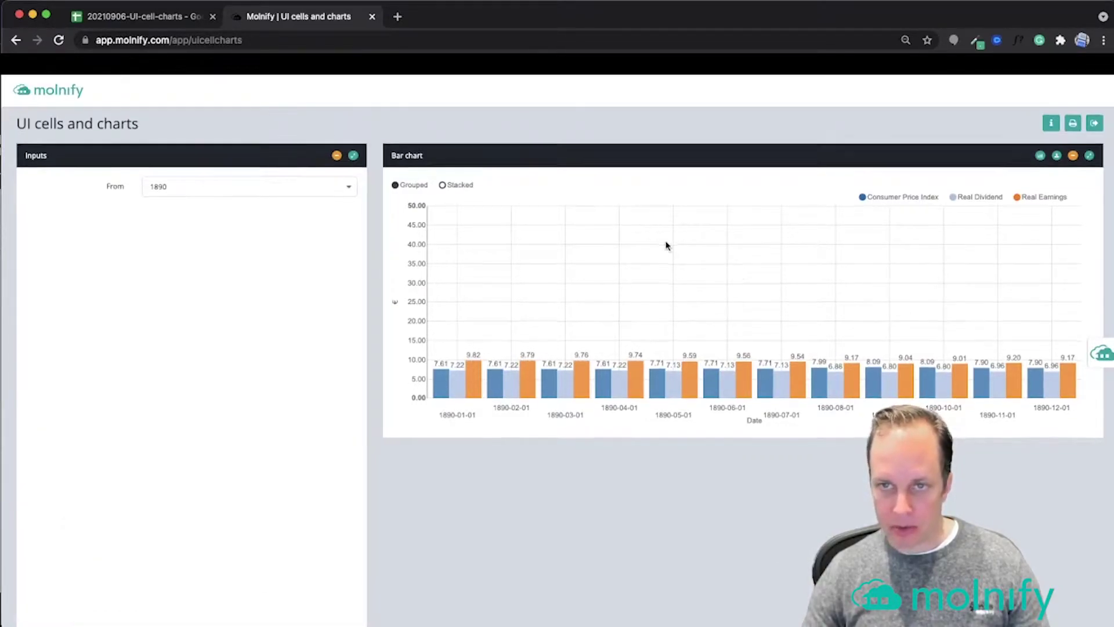
Switch back to the spreadsheet and append ;nogridlines to the bar chart options in cell P6.
key(ctrl+shift+Tab)
click(311, 148)
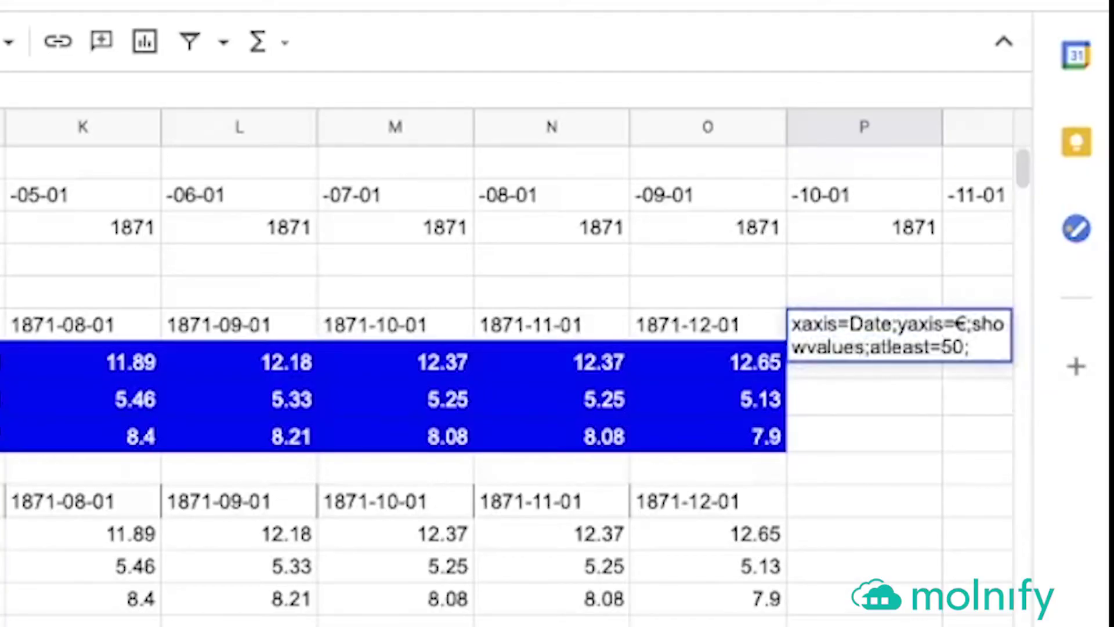
text(rid)
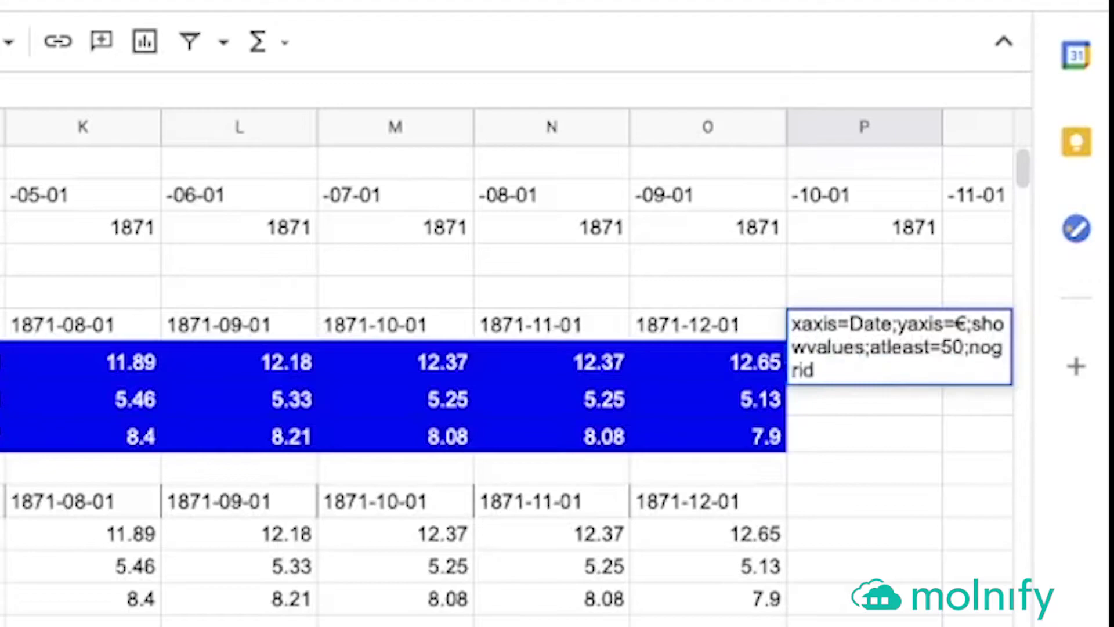
text(lines)
key(Return)
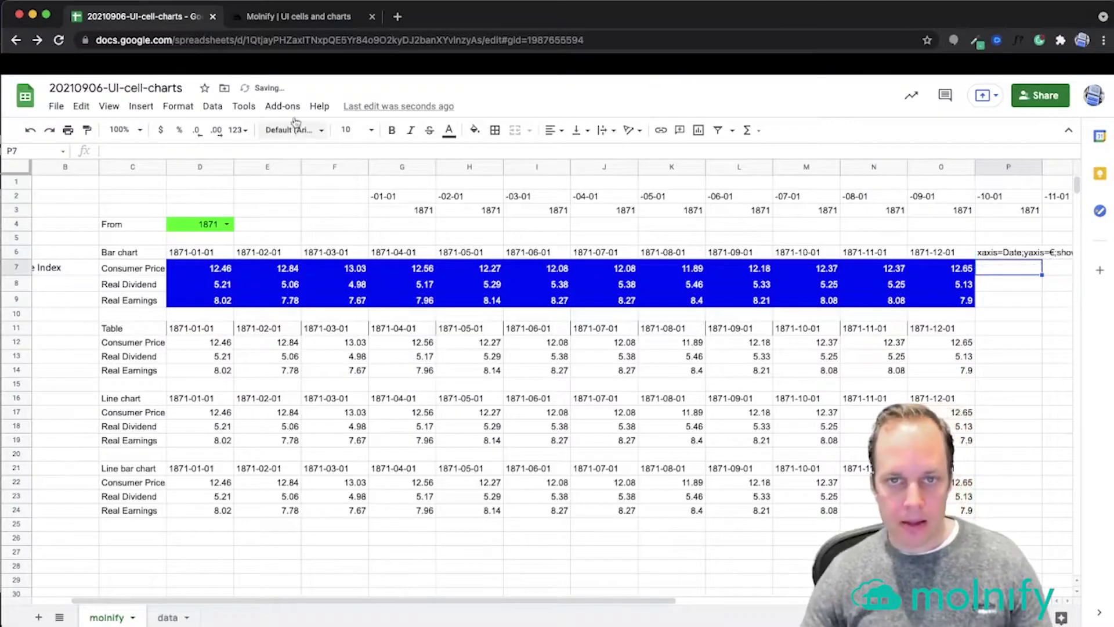
Switch to the Molnify app, update it to apply the nogridlines option, and show the bar chart as Stacked.
click(298, 17)
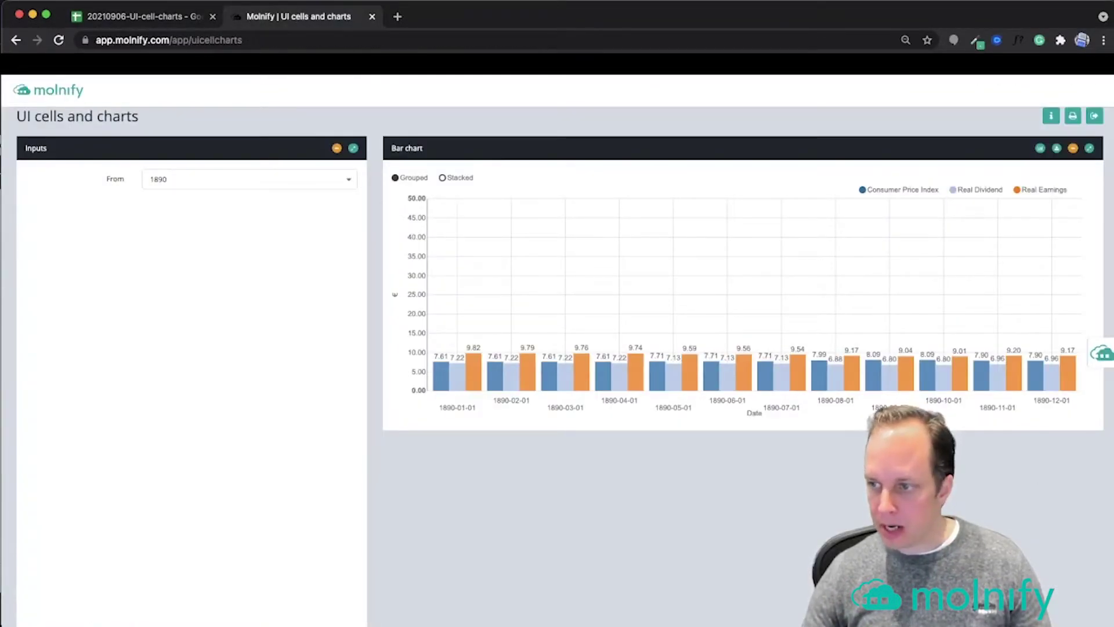
click(1103, 352)
click(1013, 235)
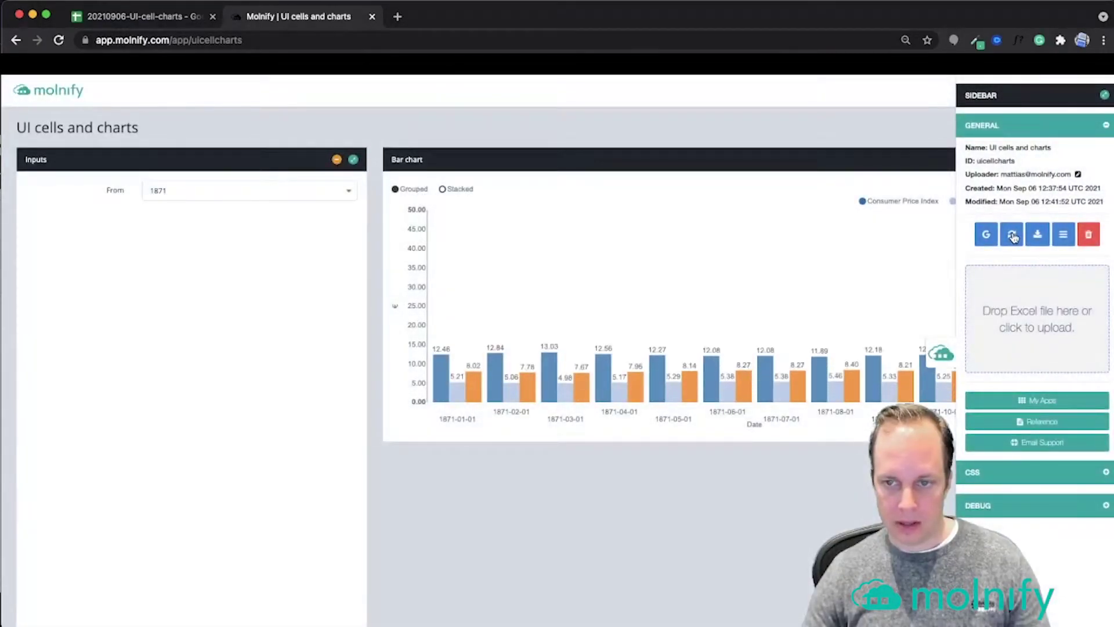
click(942, 354)
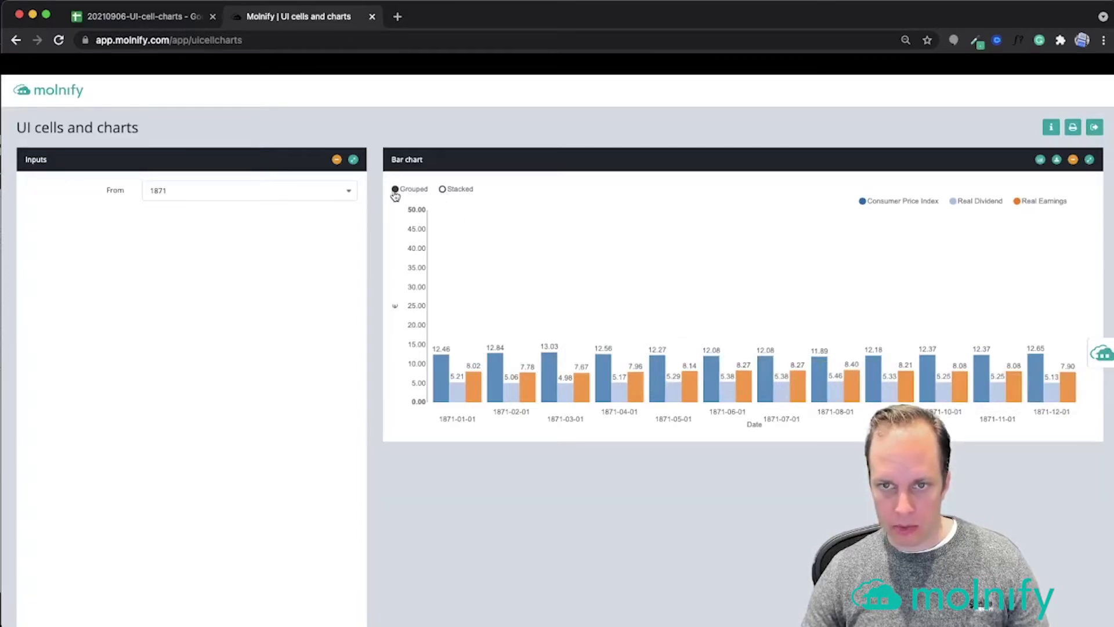
click(442, 190)
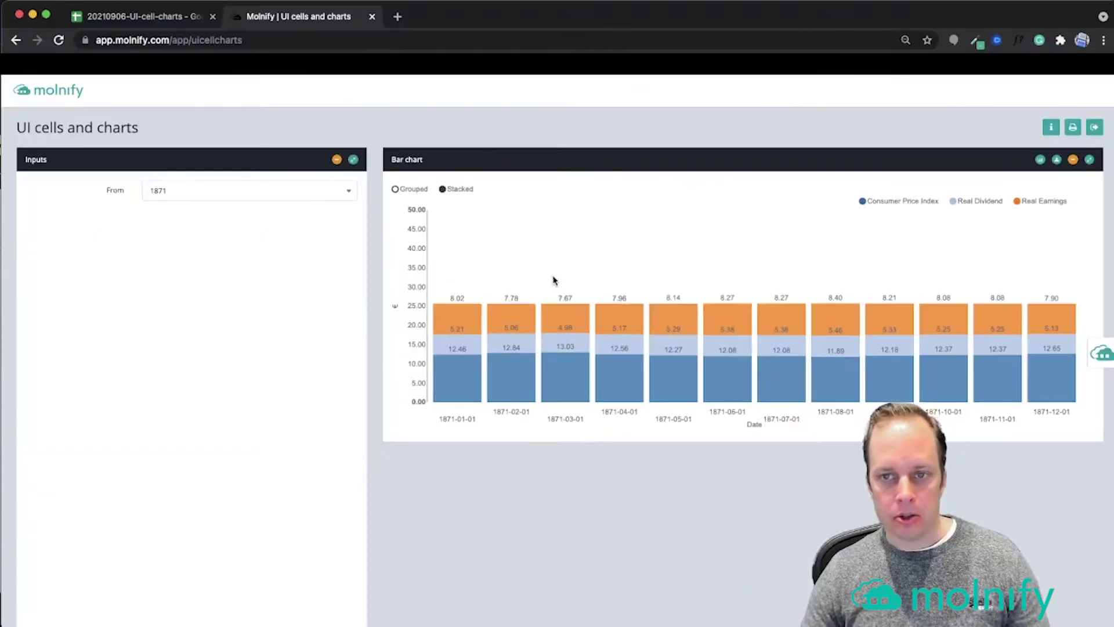
Return to the spreadsheet and append ;stacked to the bar chart options in cell P6.
click(132, 21)
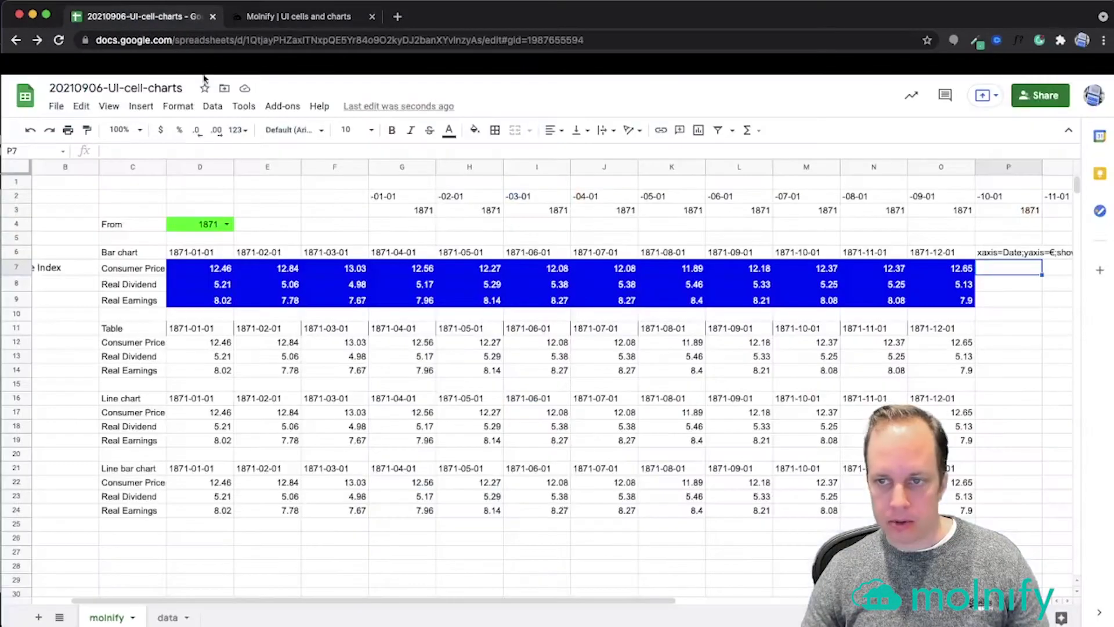
click(999, 254)
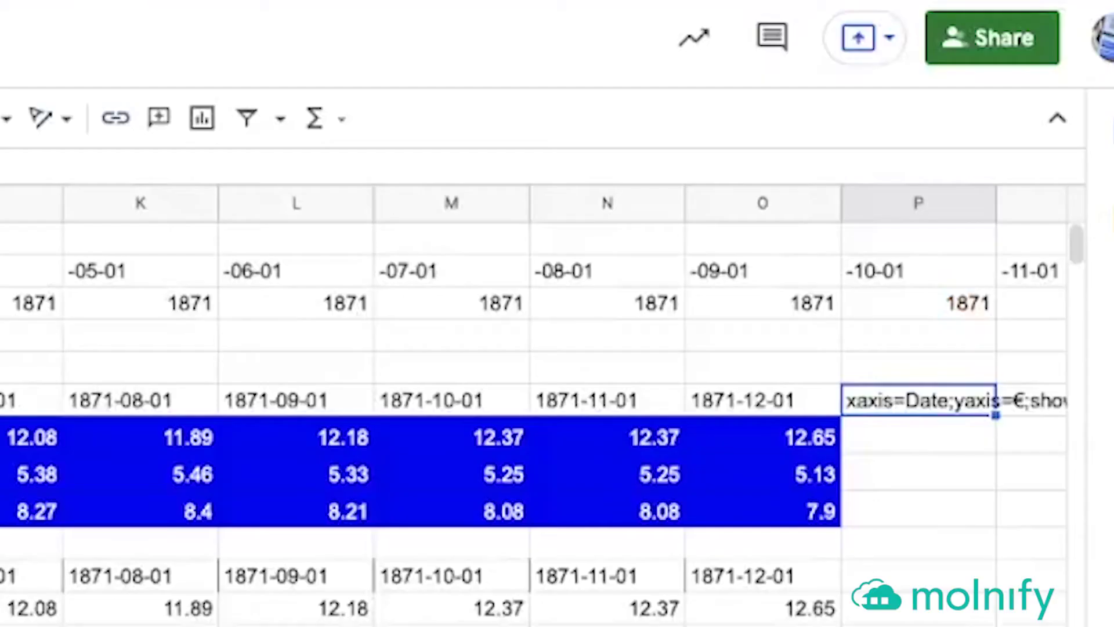
key(Return)
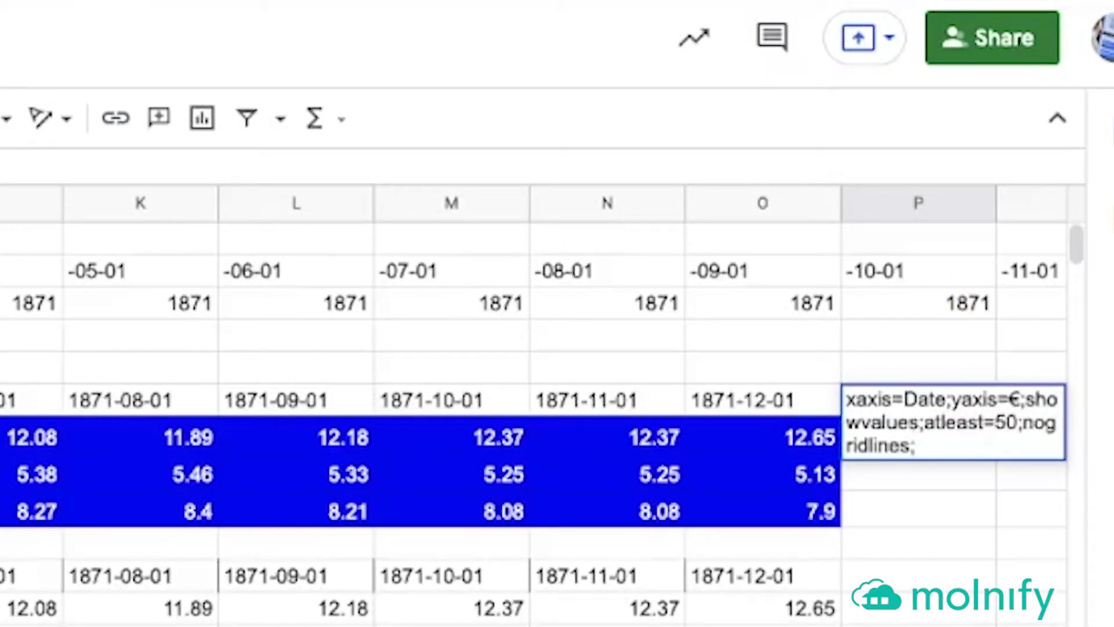
text(;stacked)
key(Return)
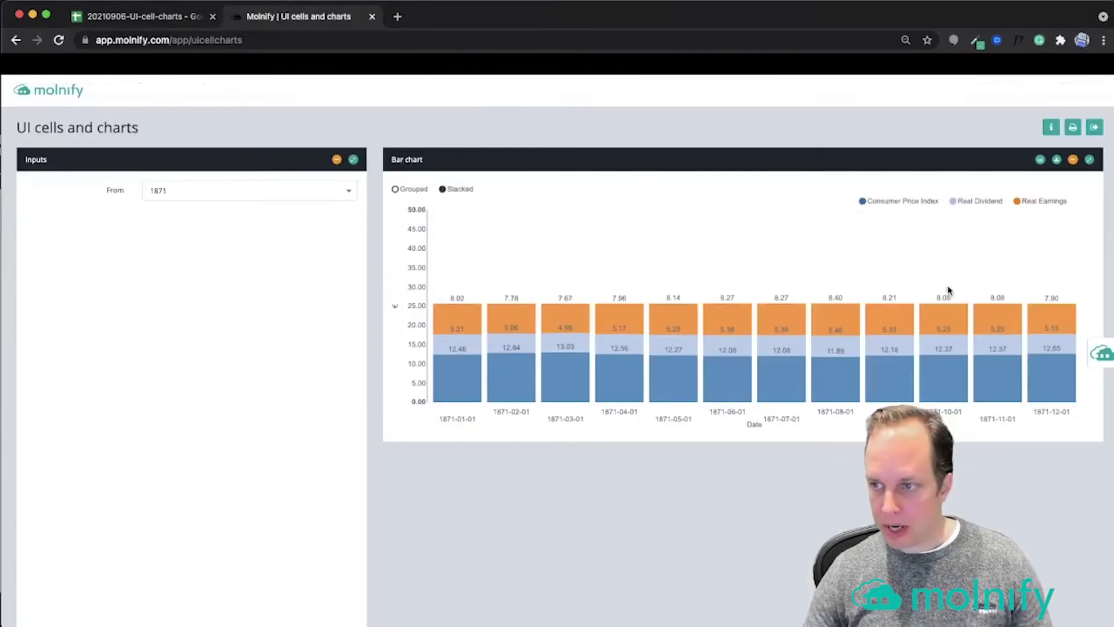
Update the Molnify app to apply the stacked option, and switch the bar chart's display to Grouped.
click(1101, 353)
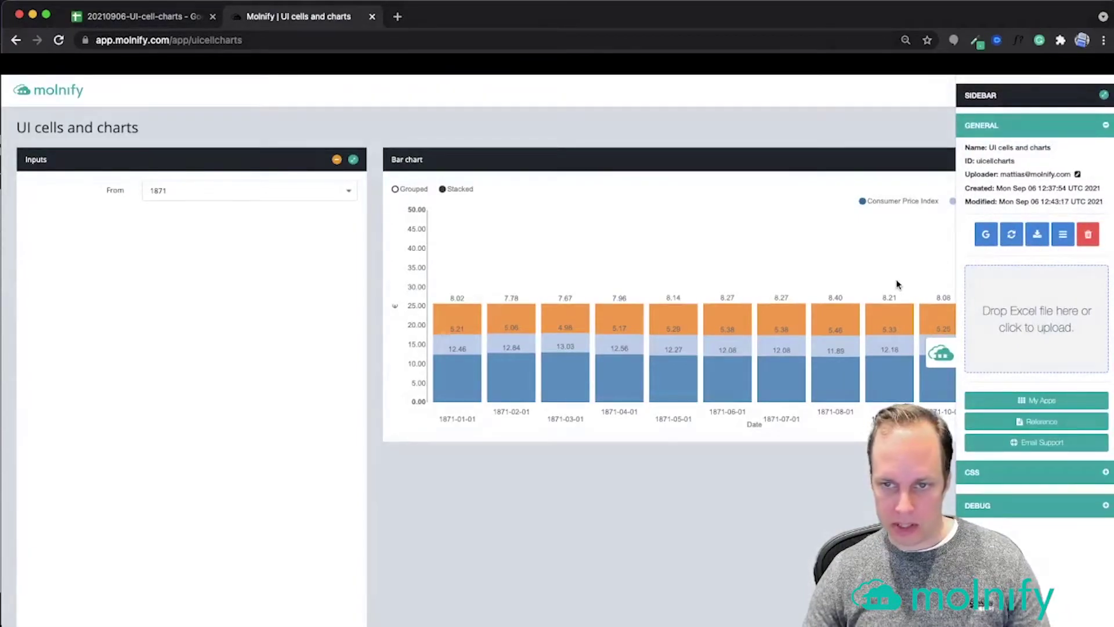
click(941, 354)
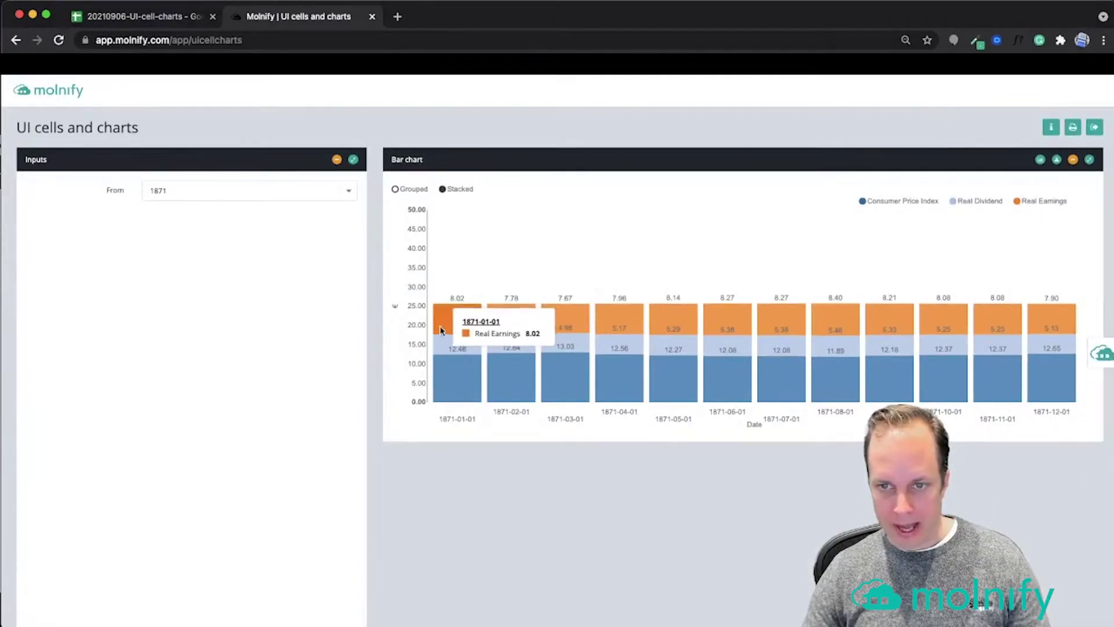
click(396, 191)
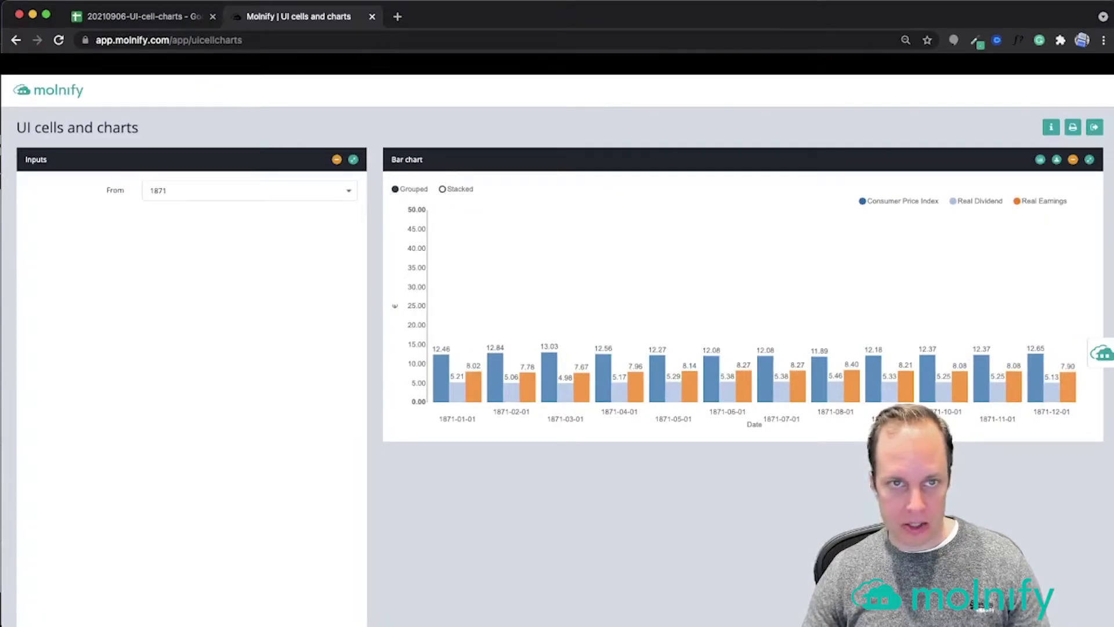
Return to the spreadsheet and append ;noGroupedStackedControls to the bar chart options in cell P6.
click(112, 14)
click(997, 255)
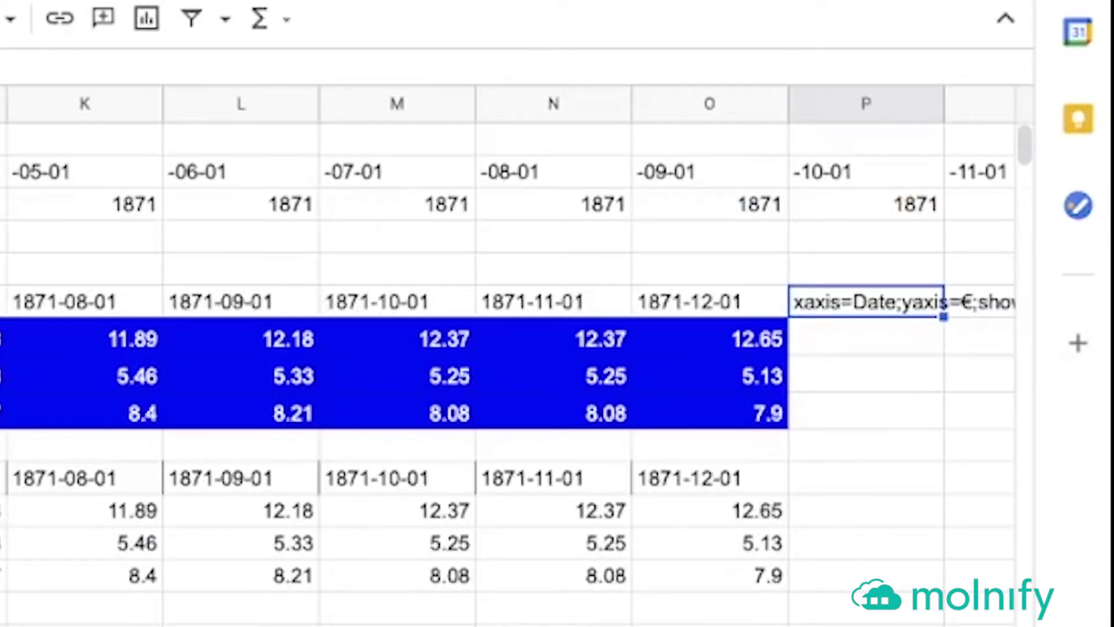
key(Return)
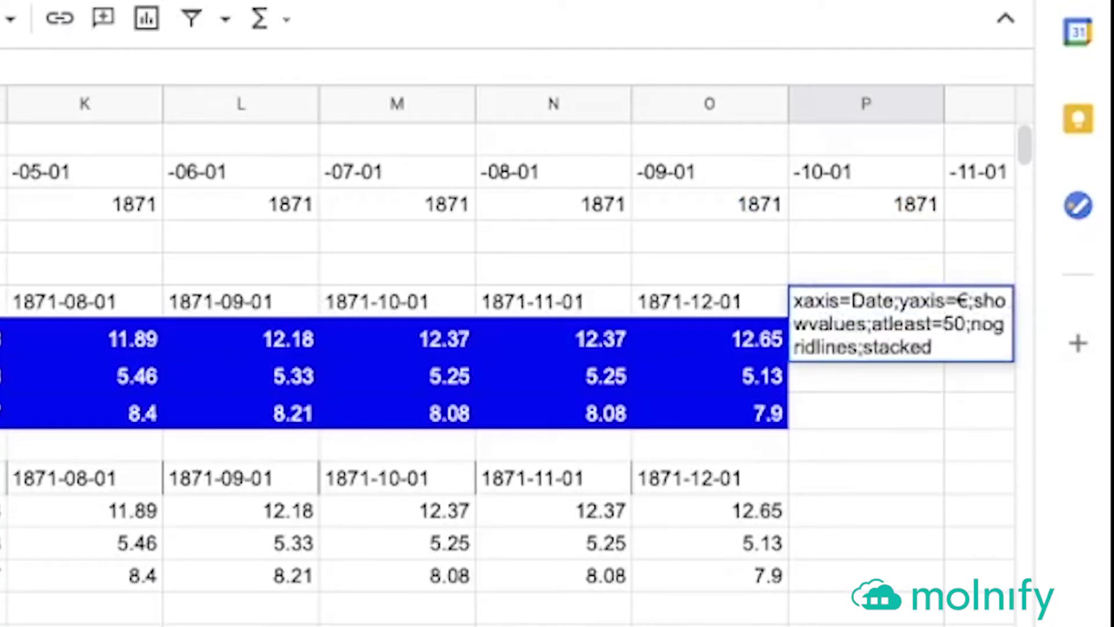
text(;noGroupedStackedControls)
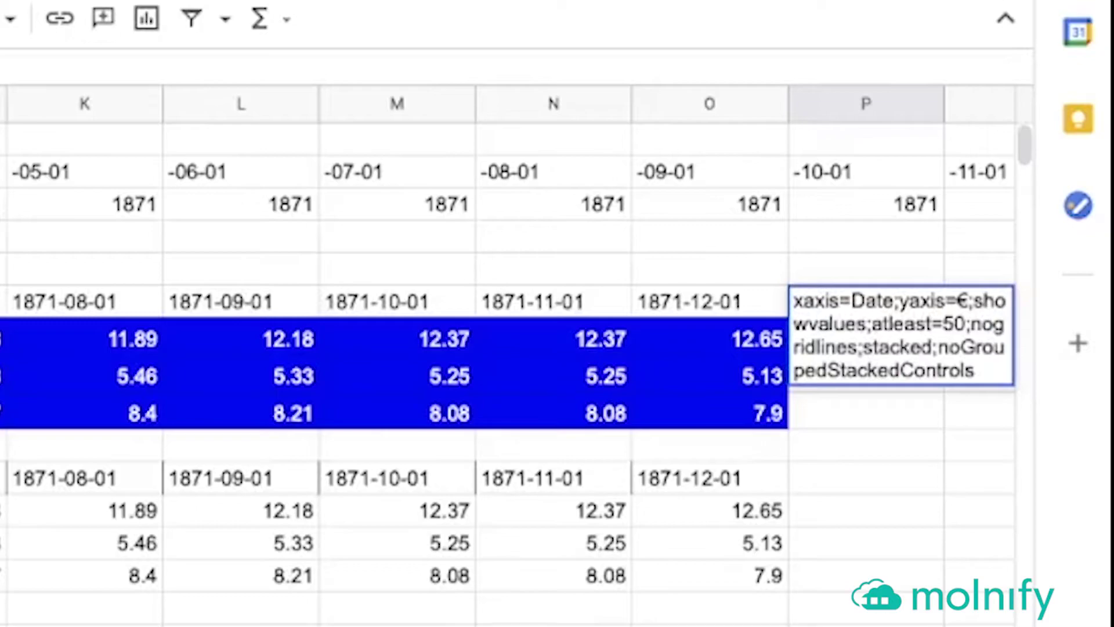
key(Return)
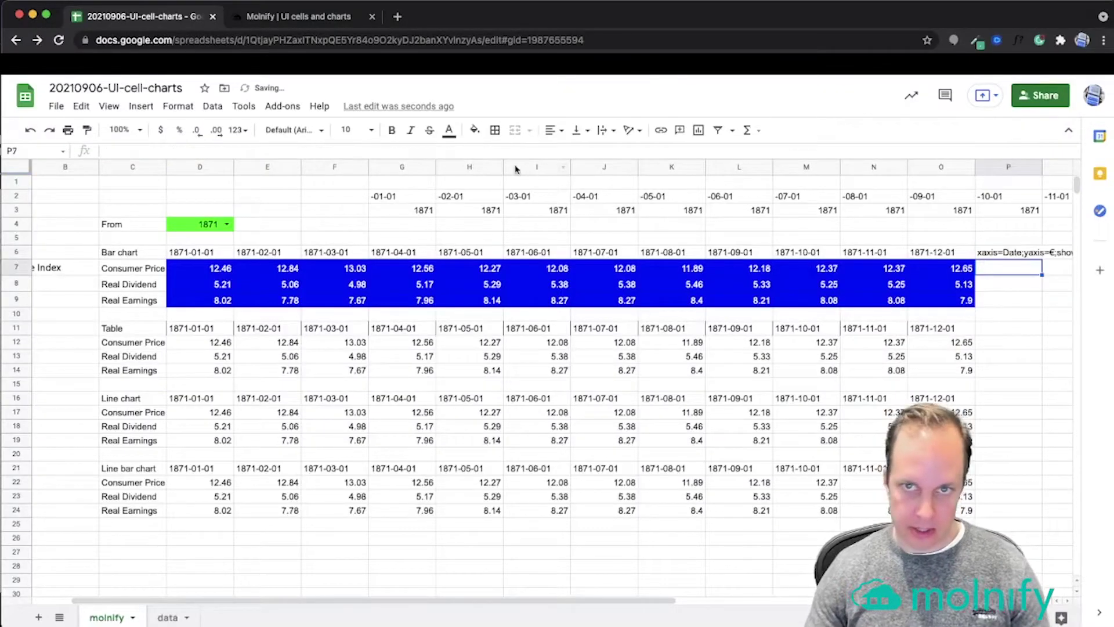
Switch to the Molnify app and update it from Google Sheets to apply the noGroupedStackedControls option.
click(283, 17)
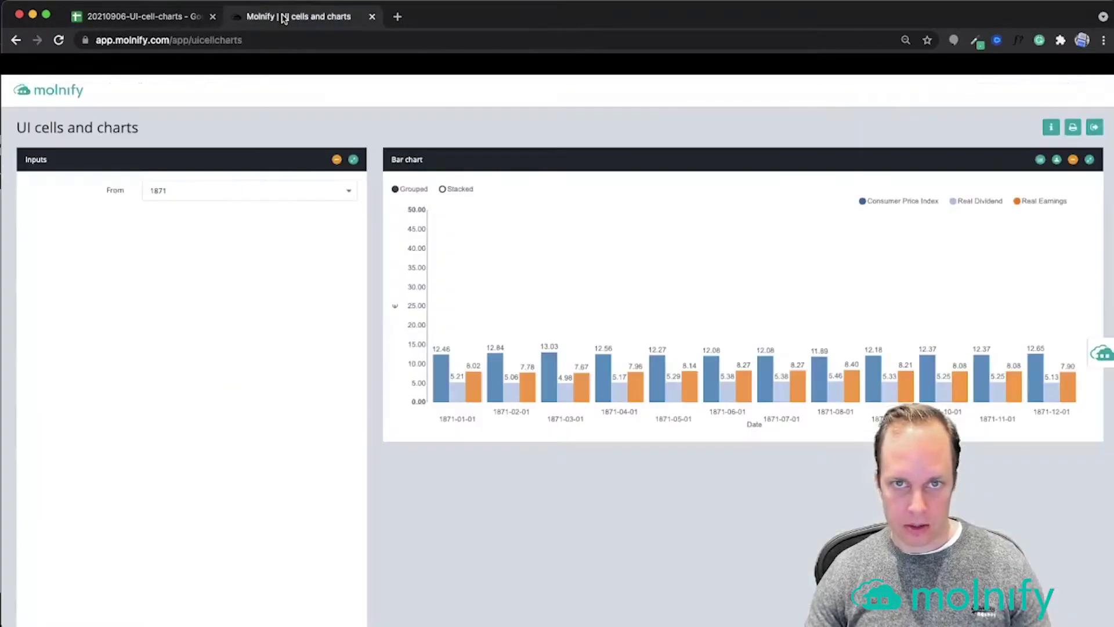
click(1101, 352)
click(1003, 243)
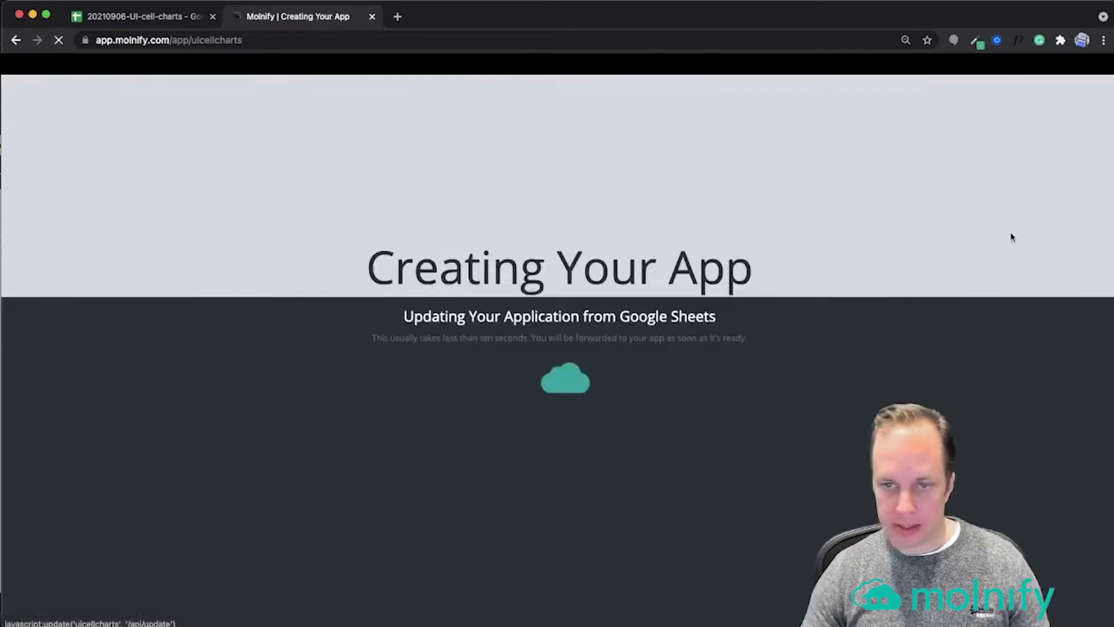
click(942, 365)
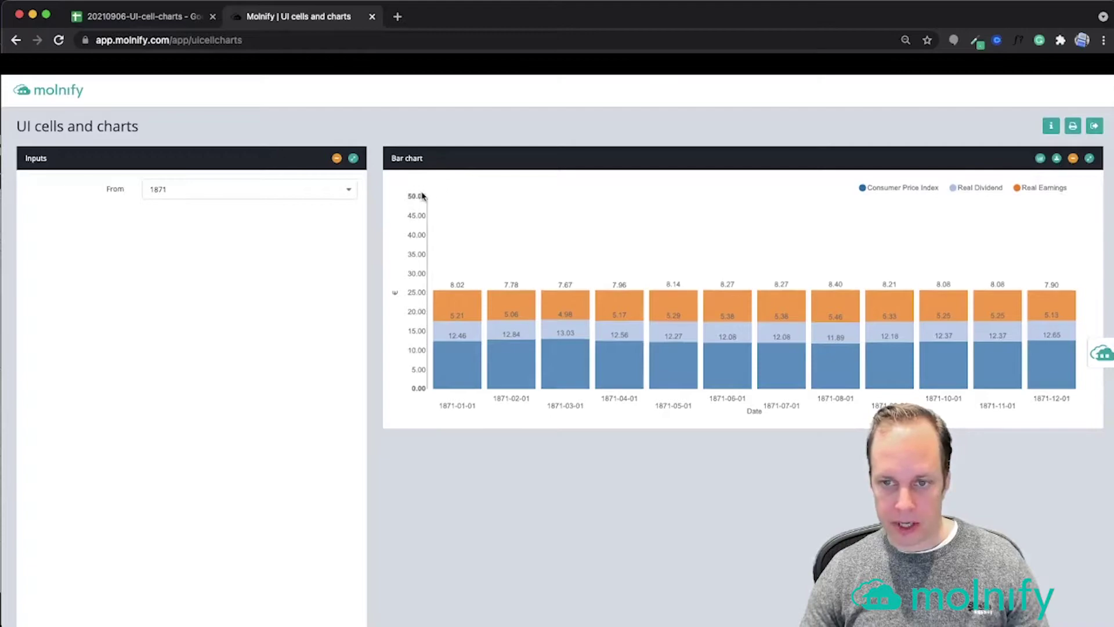
Return to the spreadsheet and format the Table values in D12:O14 with standard blue fill and white text.
key(ctrl+shift+Tab)
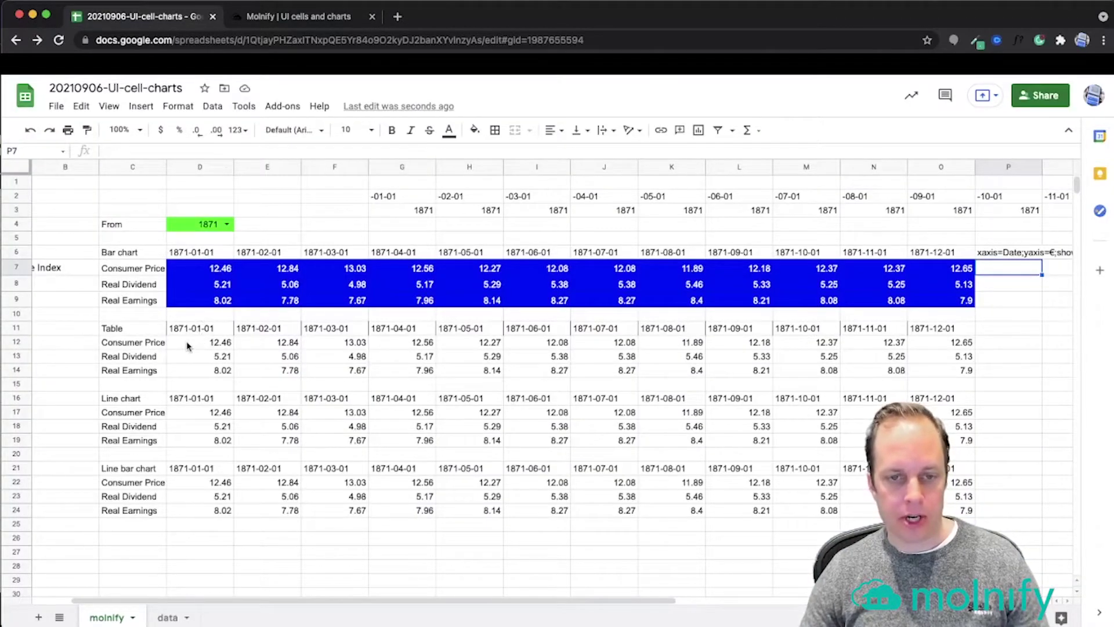
drag(191, 346, 972, 372)
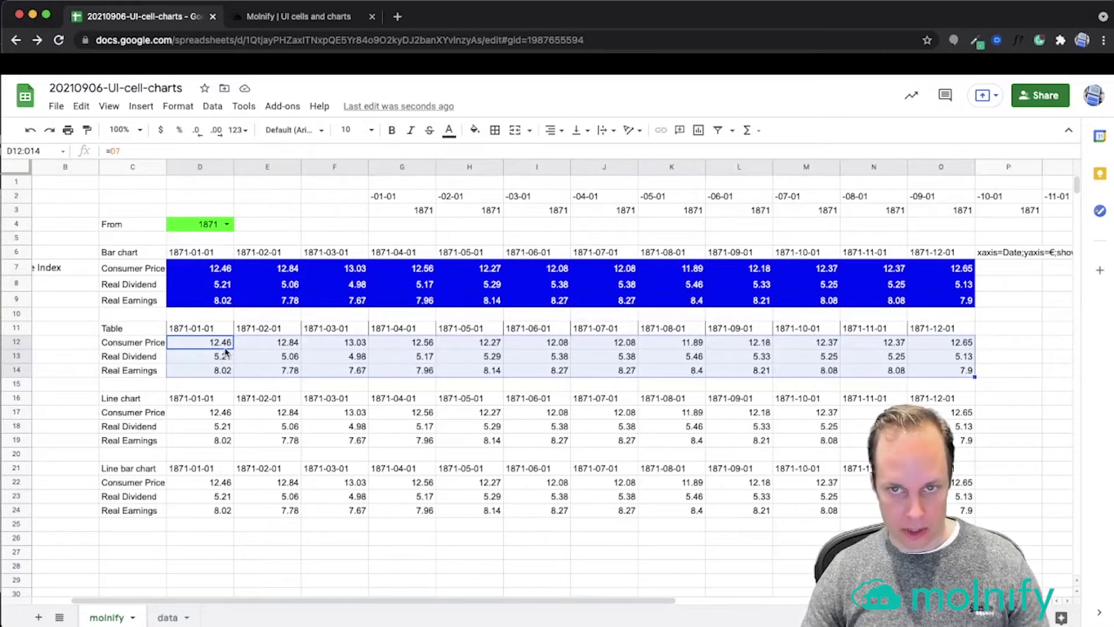
click(475, 132)
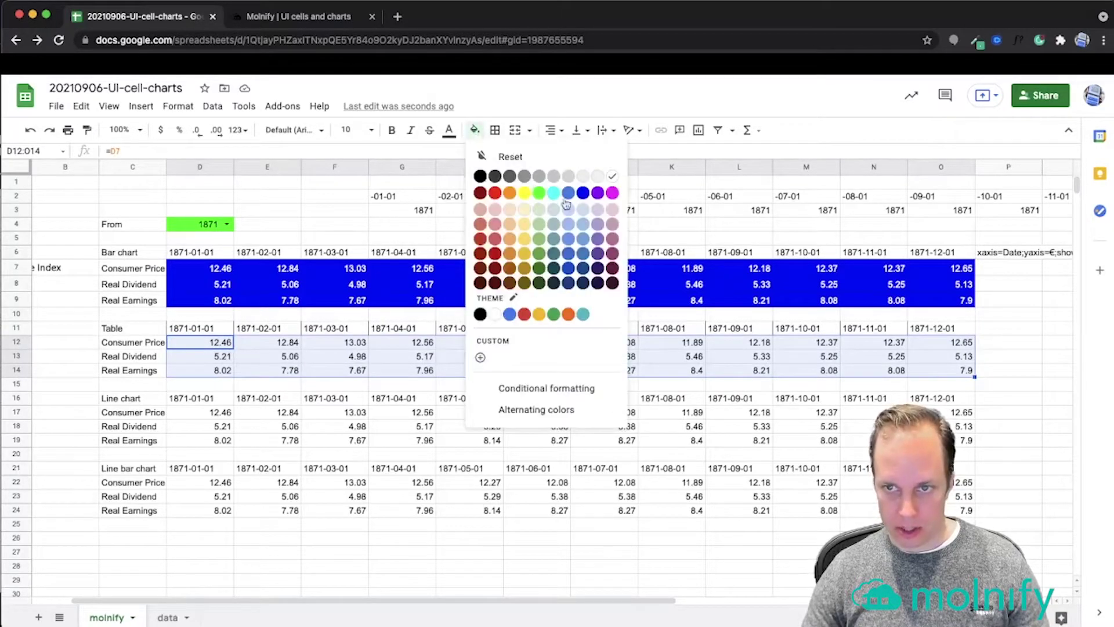
click(583, 194)
click(449, 130)
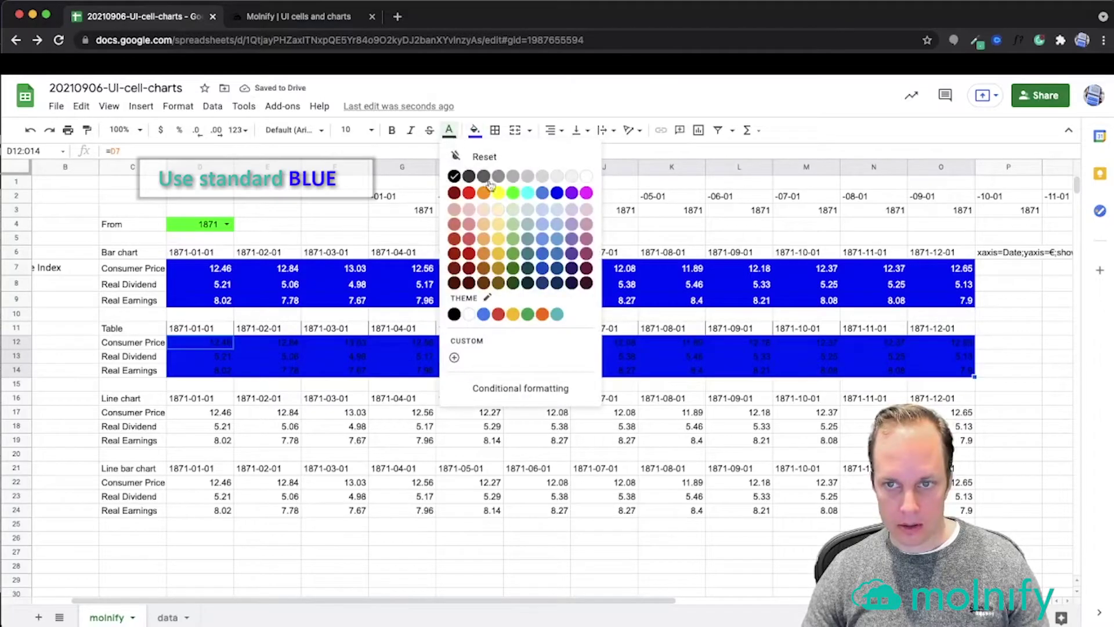
click(588, 177)
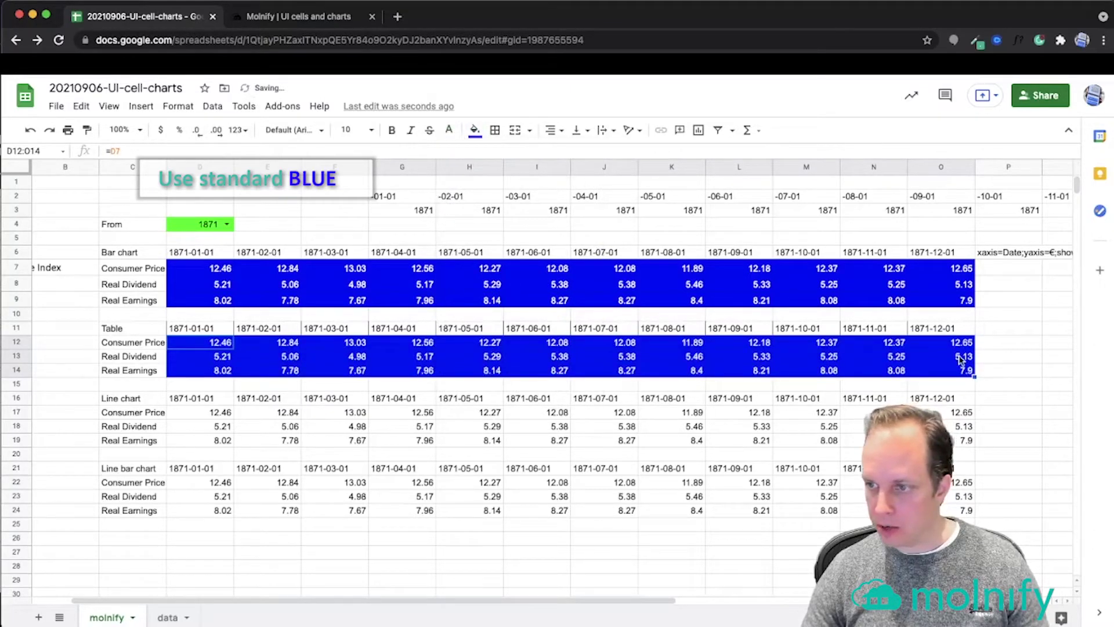
Enter table in cell P11 as the display option for the Table data.
click(996, 334)
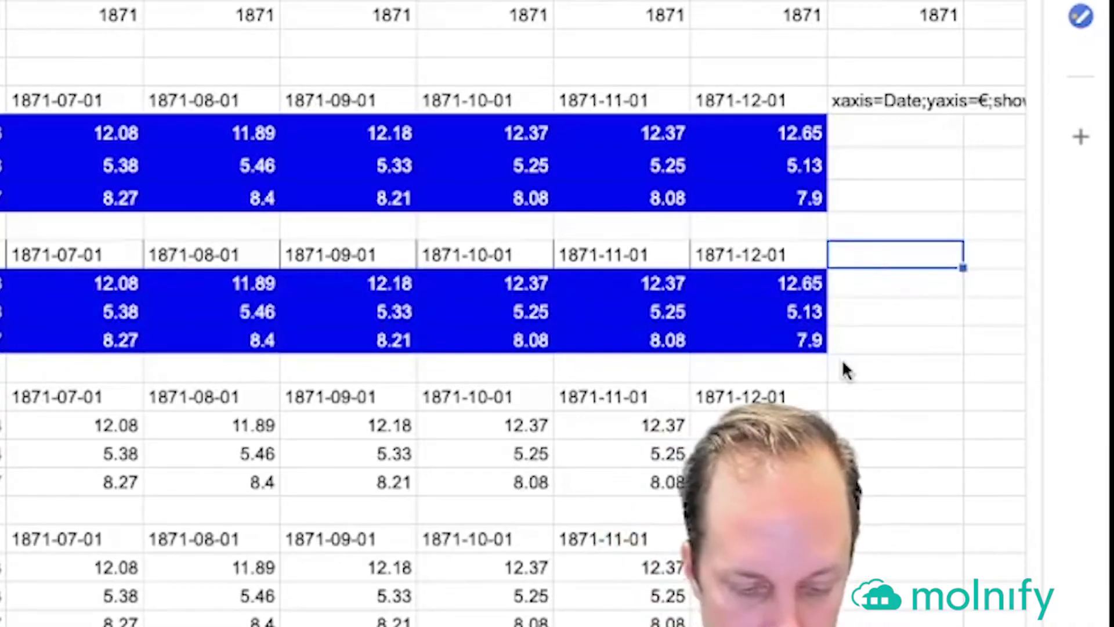
text(table)
key(Return)
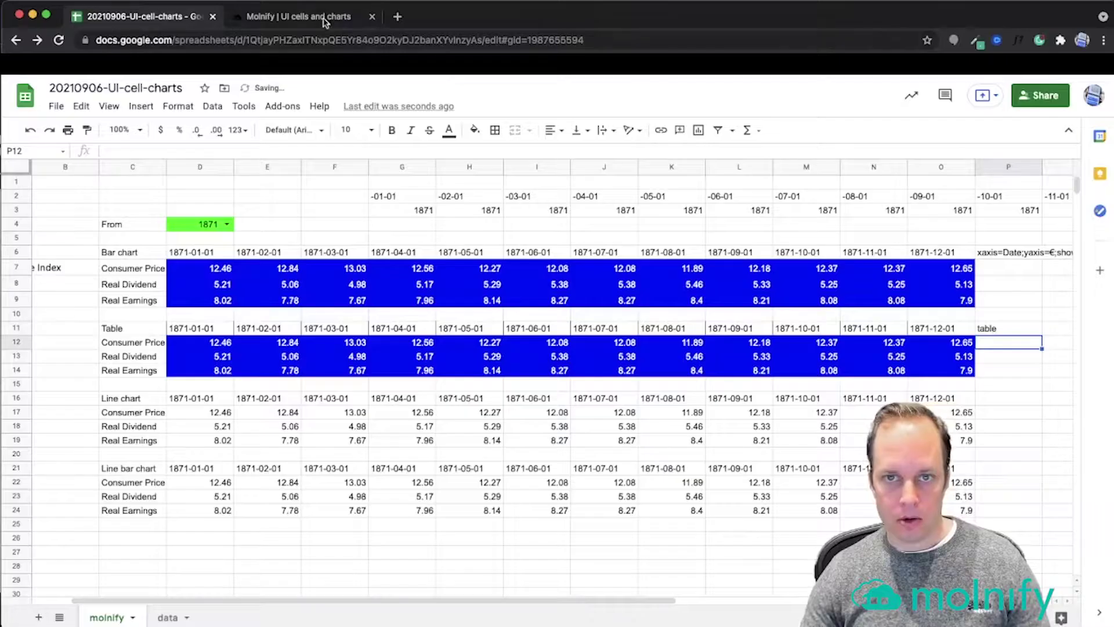
Switch to the Molnify app and update it from Google Sheets to add the table.
click(313, 17)
click(1101, 353)
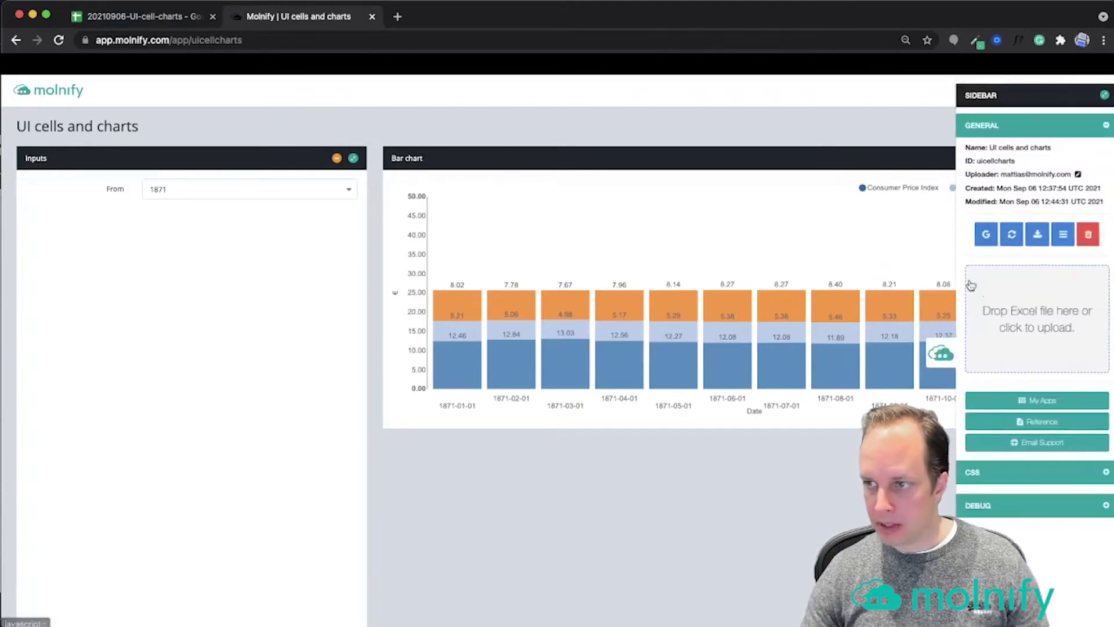
click(1012, 234)
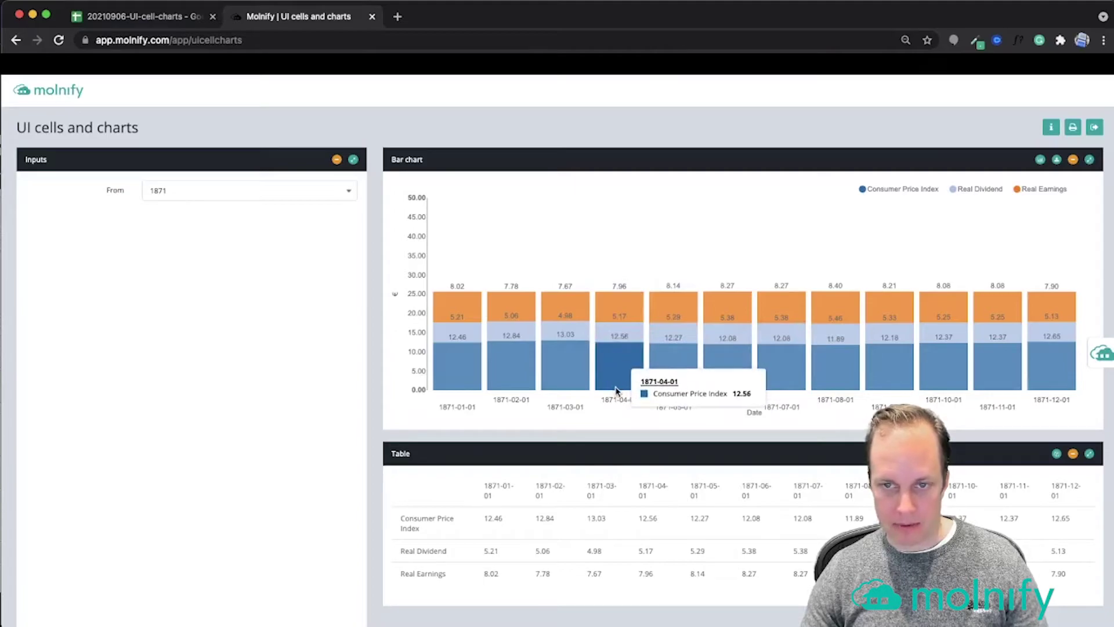
Return to the spreadsheet and copy the blue fill and white text format of D12 onto the Line chart values in D17:O19.
click(139, 21)
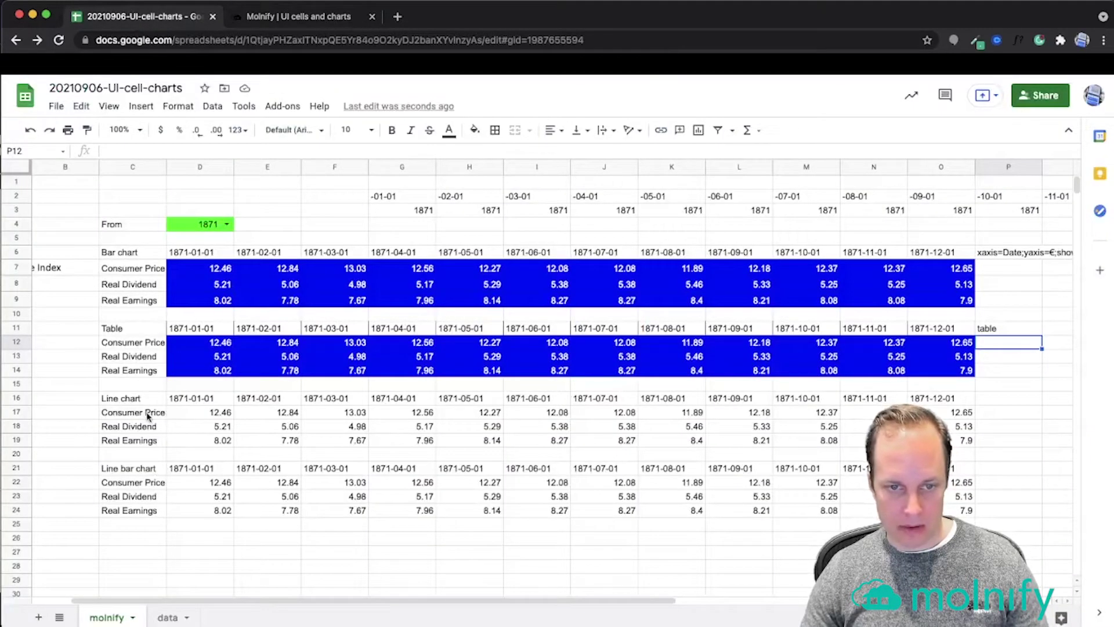
drag(197, 414, 953, 449)
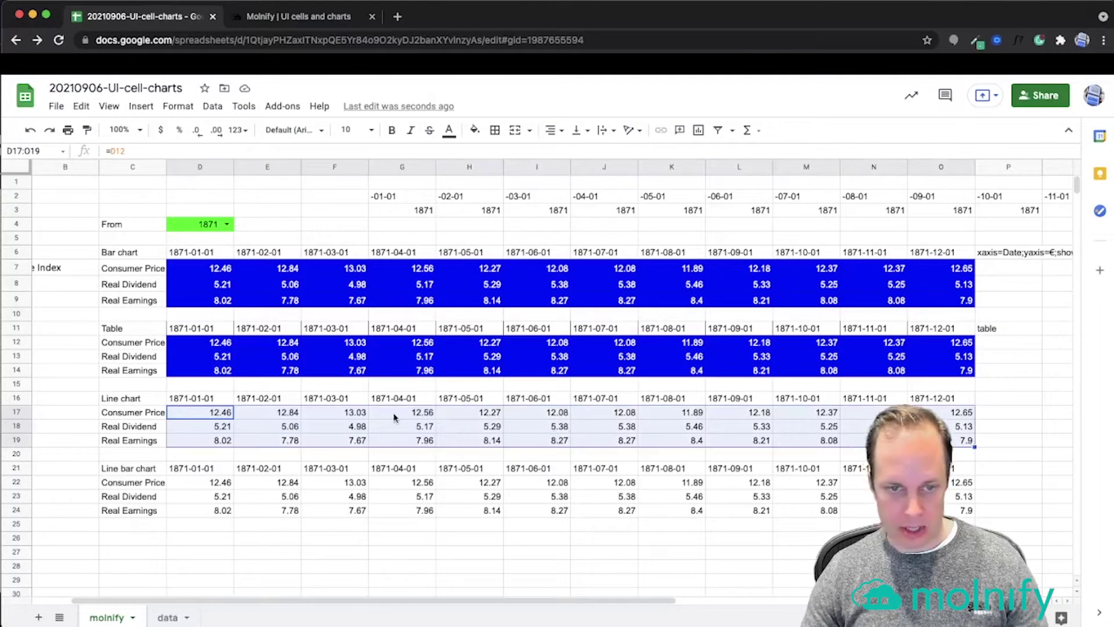
click(214, 347)
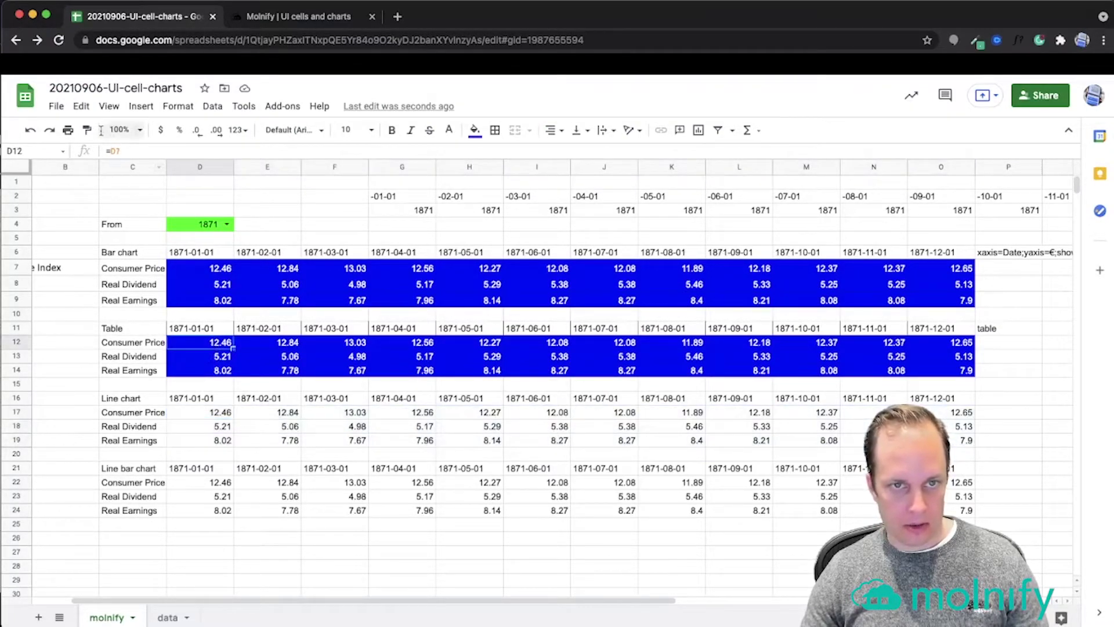
mouse_move(216, 416)
mouse_down()
mouse_move(870, 417)
mouse_move(951, 442)
mouse_up()
Enter linechart in cell P16 as the display option for the Line chart data.
click(994, 397)
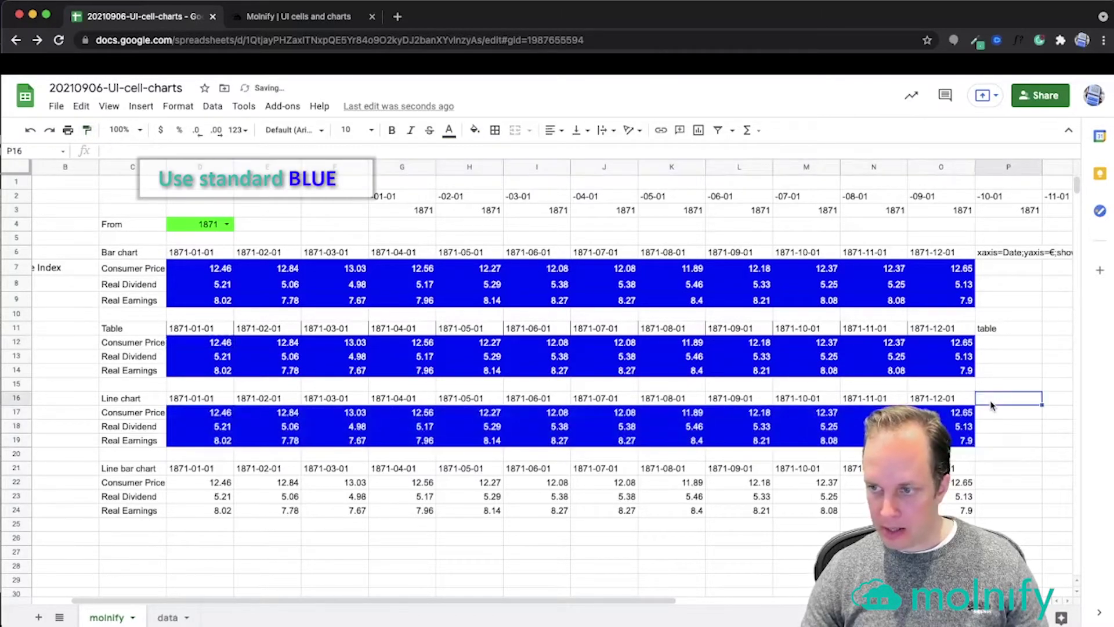
text(linechart)
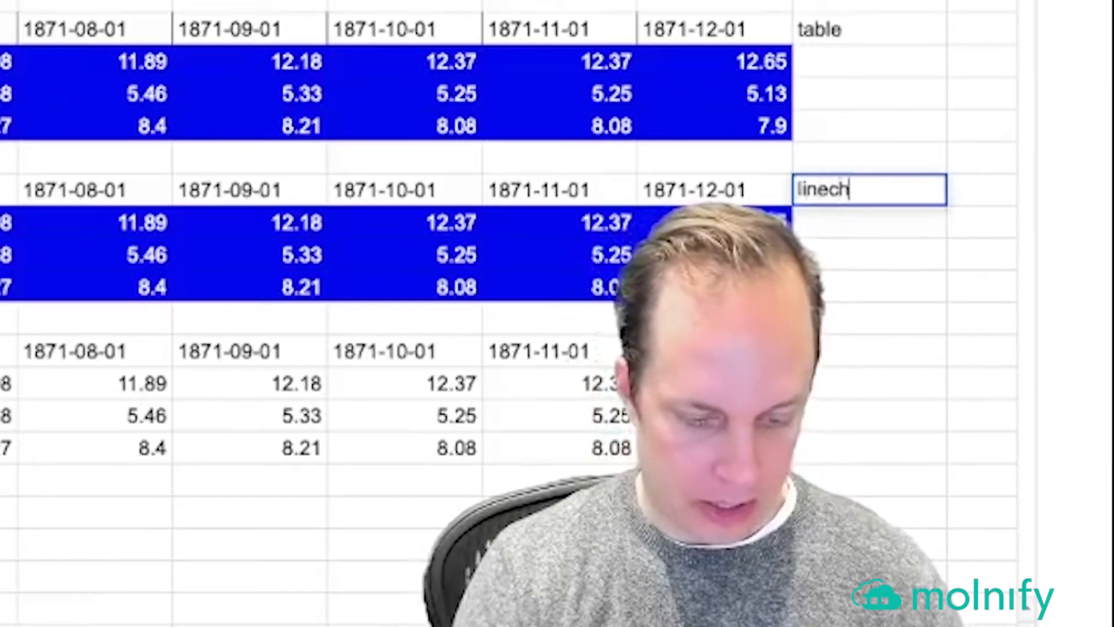
key(Return)
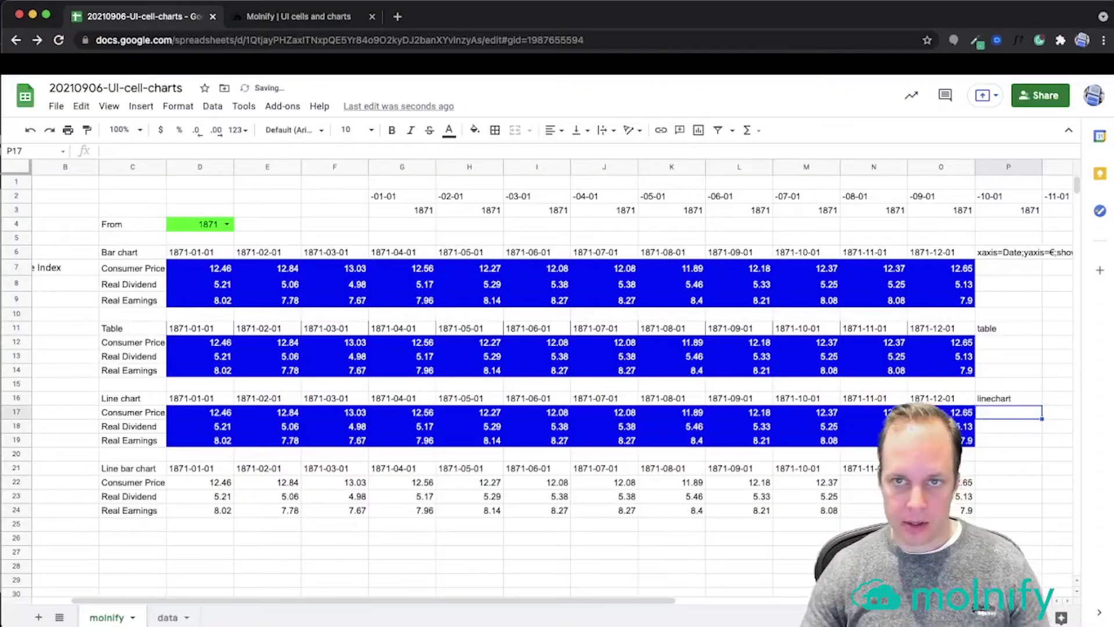
Switch to the Molnify app, update it from Google Sheets, and show the new line chart.
click(323, 16)
click(1097, 352)
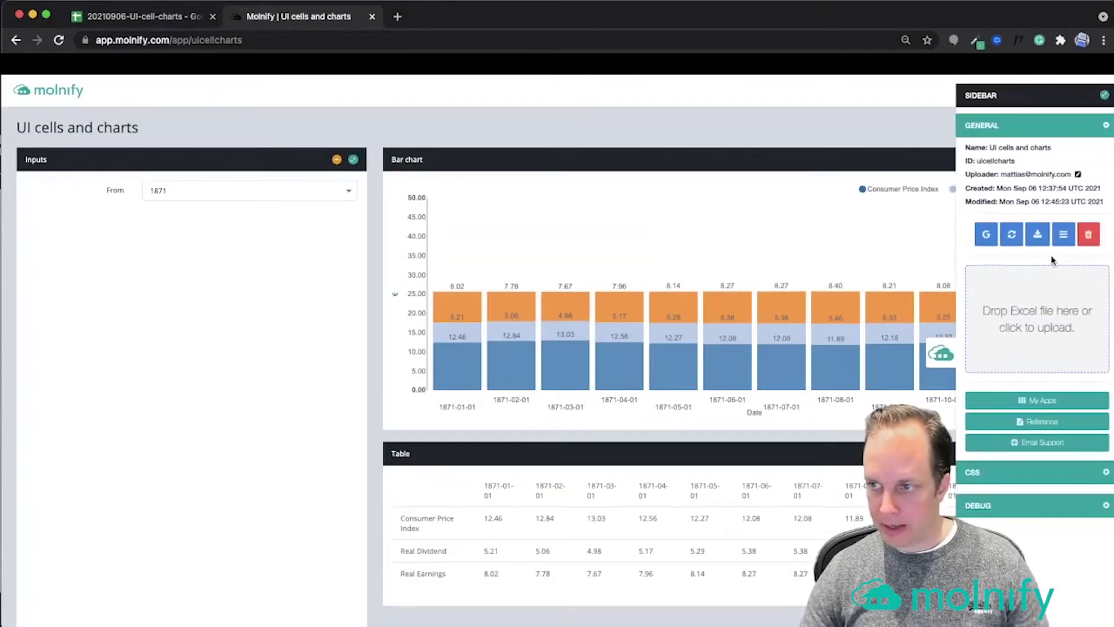
click(1012, 234)
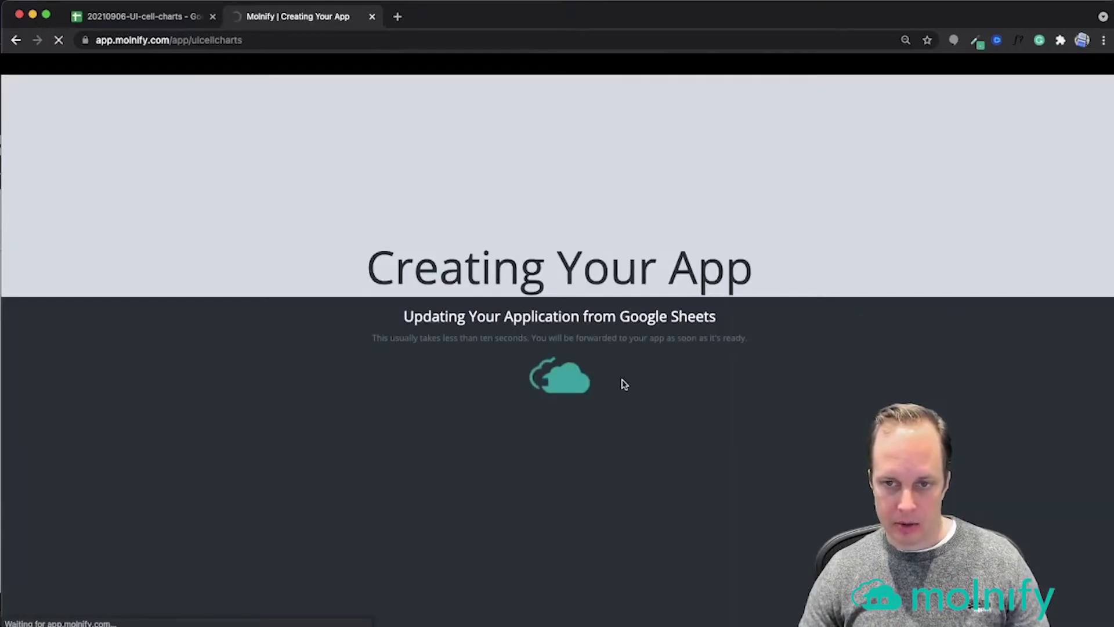
scroll(636, 413, down, 5)
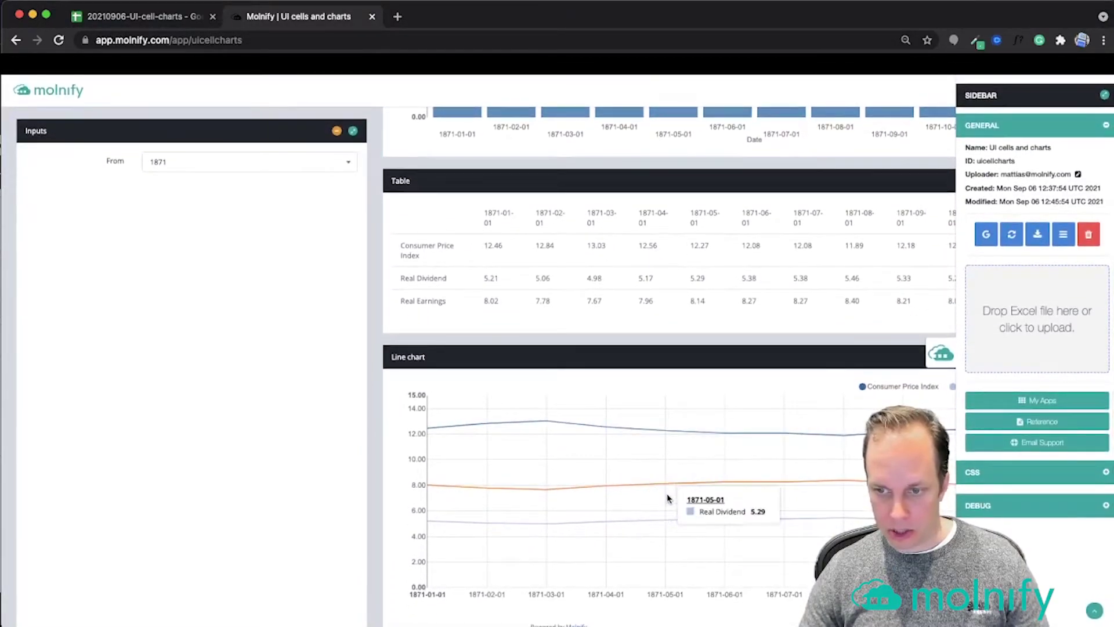
Return to the spreadsheet and apply the blue fill and white text format to the Line bar chart values in D22:O24.
click(142, 18)
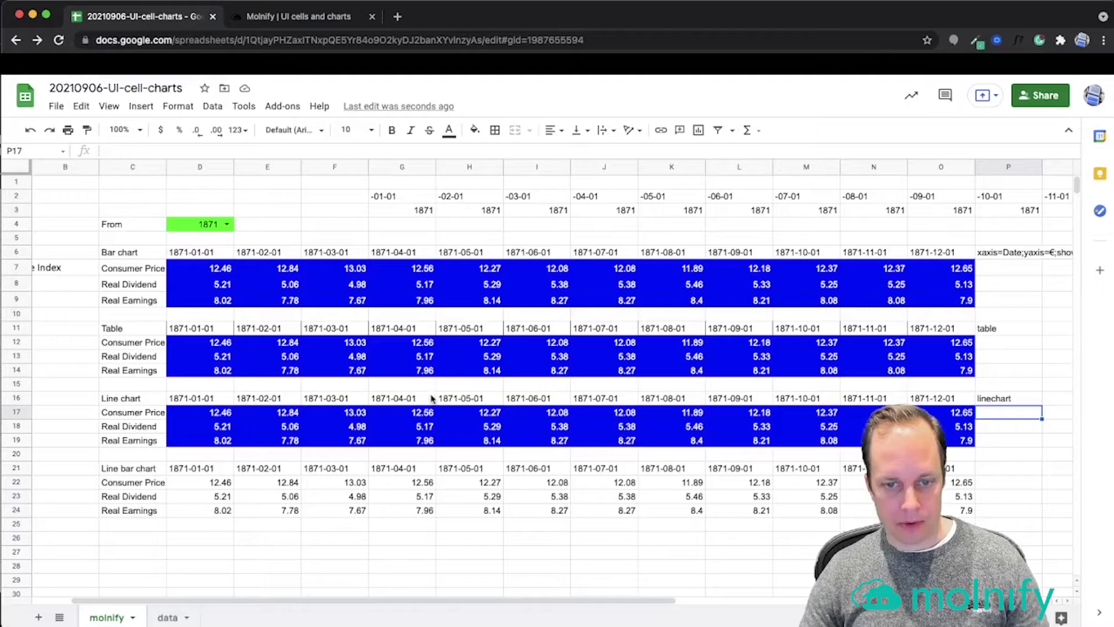
click(137, 468)
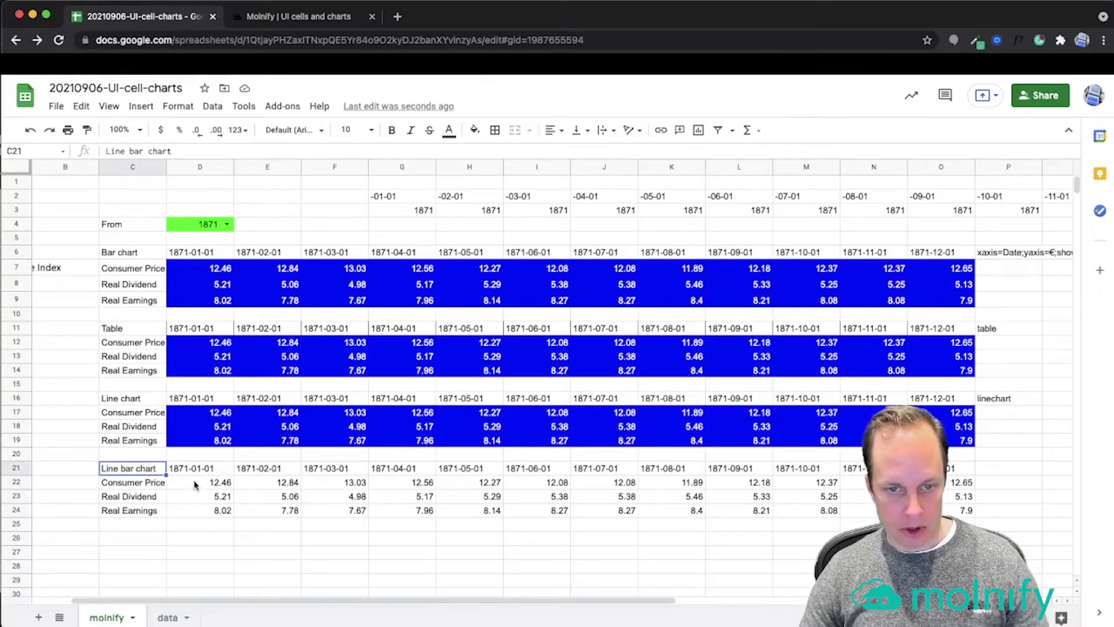
drag(204, 487, 958, 515)
Enter linebarchart in cell P21 as the display option for the Line bar chart data.
click(999, 469)
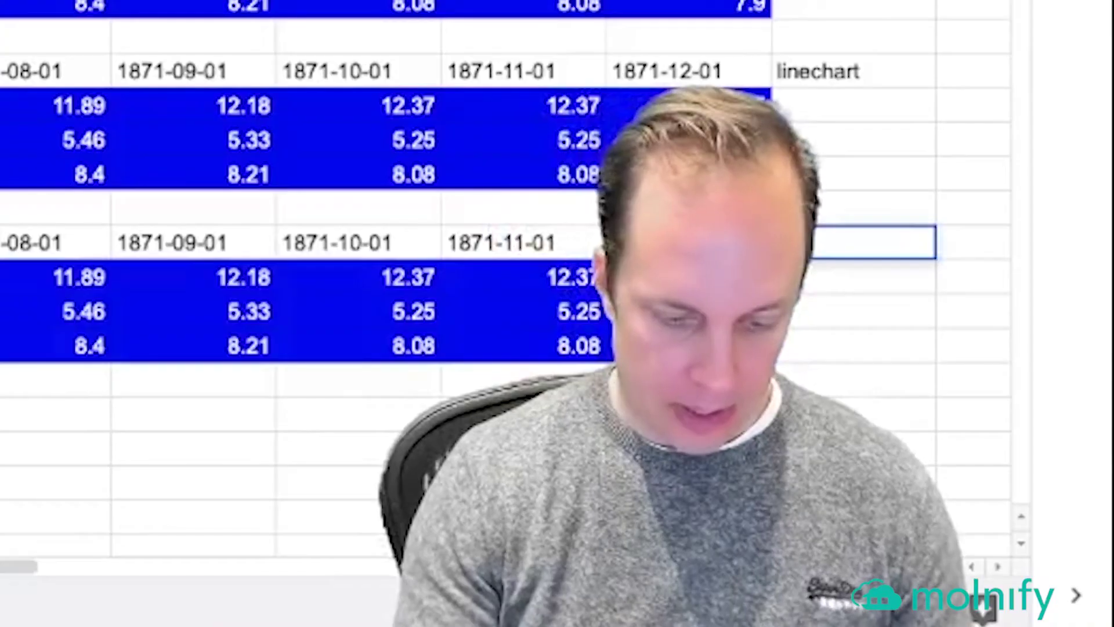
text(linebarchart)
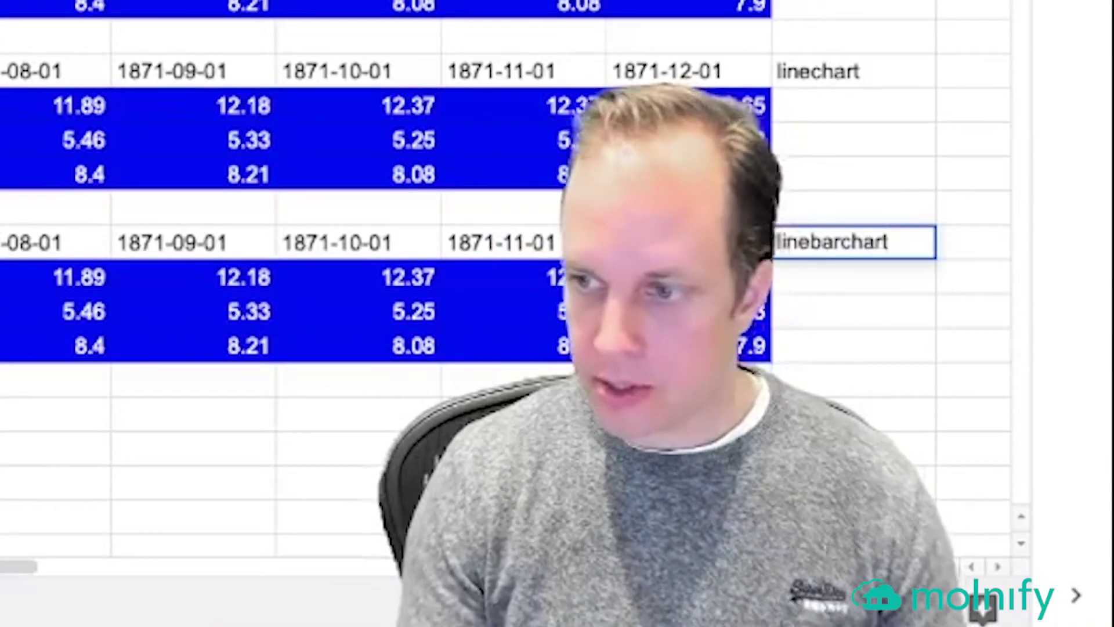
key(Return)
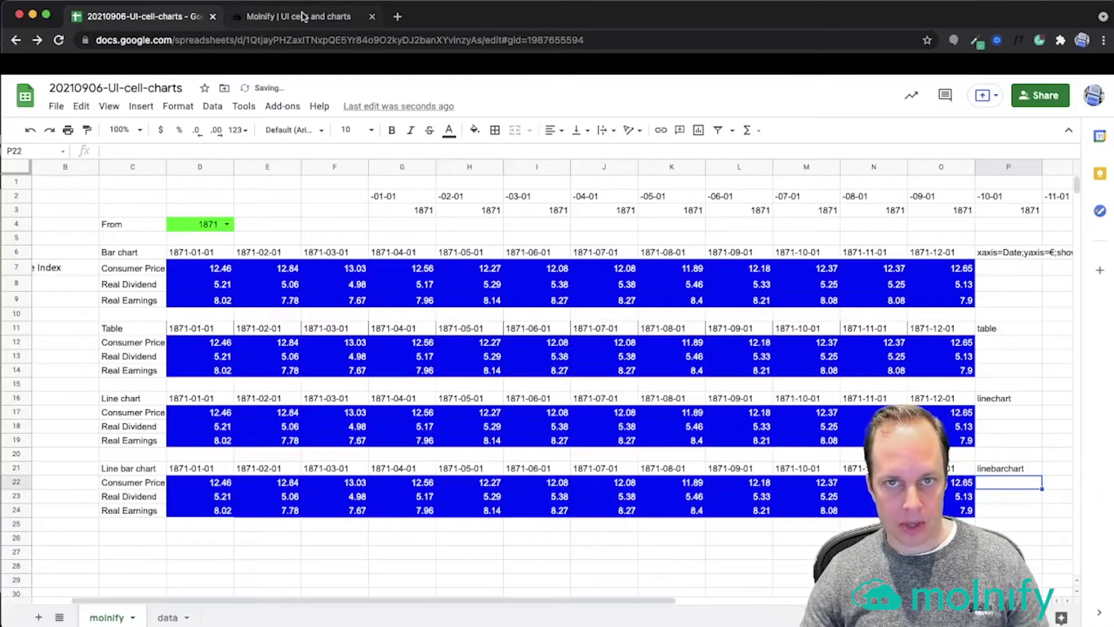
Switch to the Molnify app, update it from Google Sheets, close the sidebar, and show the new line bar chart.
click(302, 18)
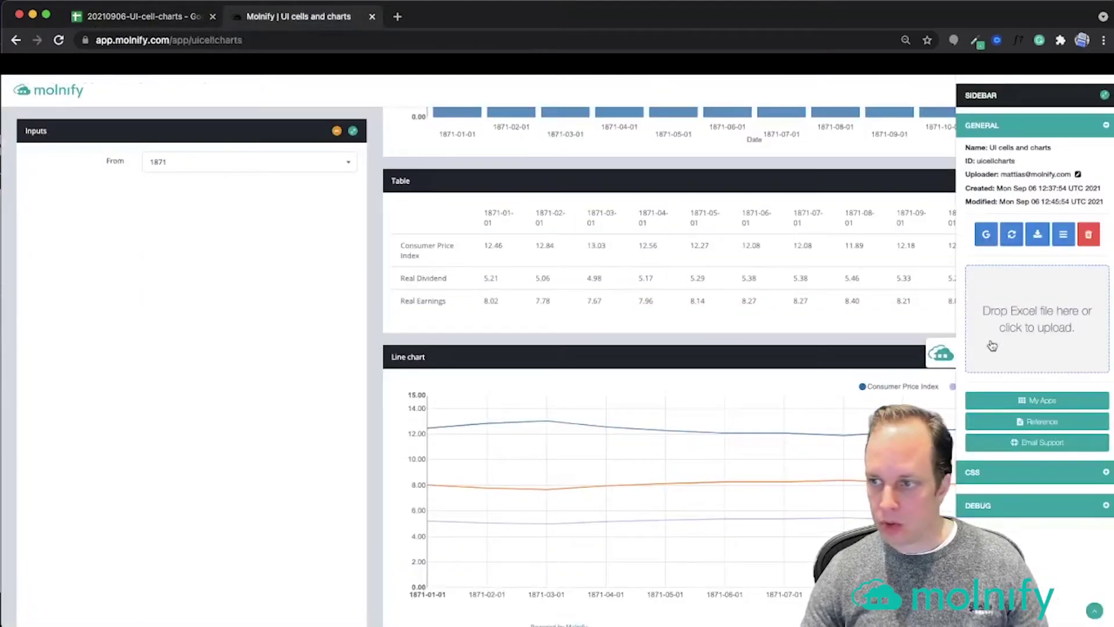
click(1011, 234)
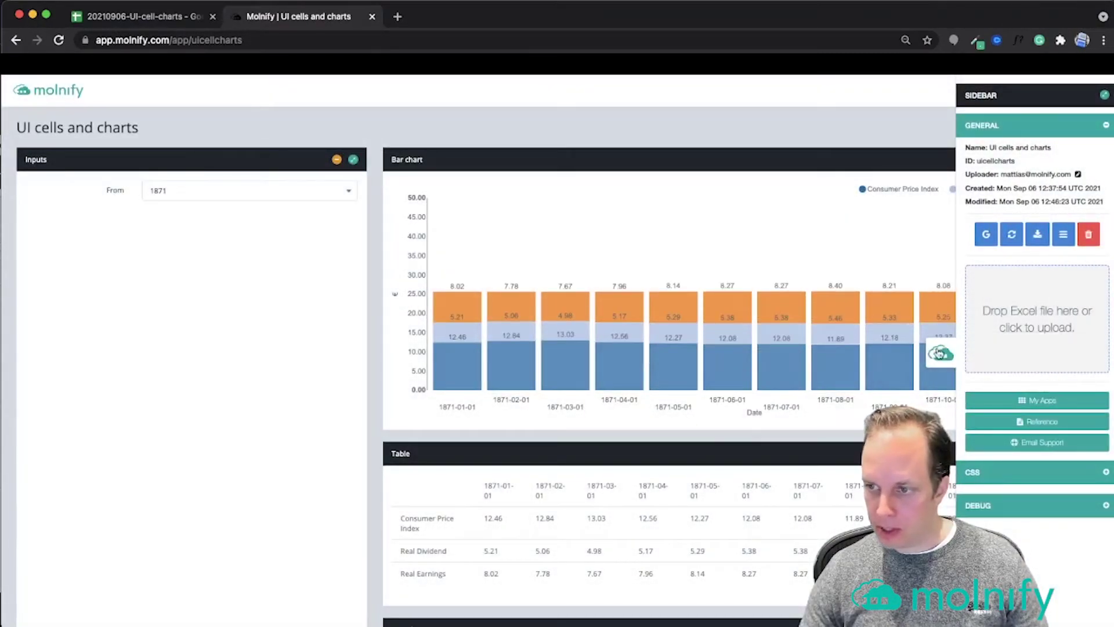
click(942, 354)
scroll(813, 484, down, 7)
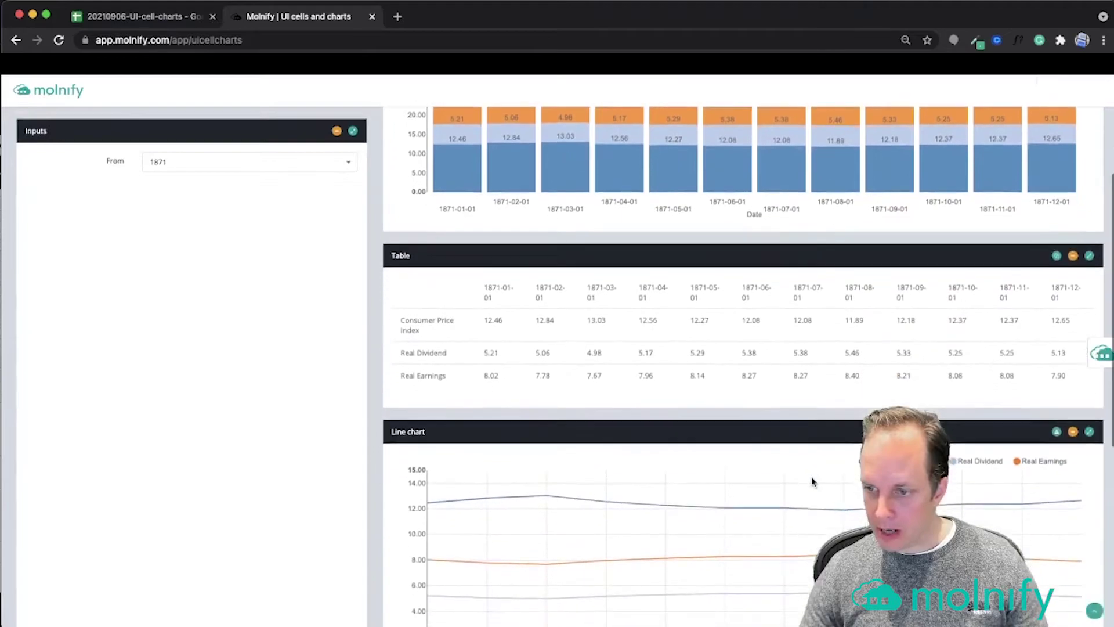
scroll(813, 484, down, 2)
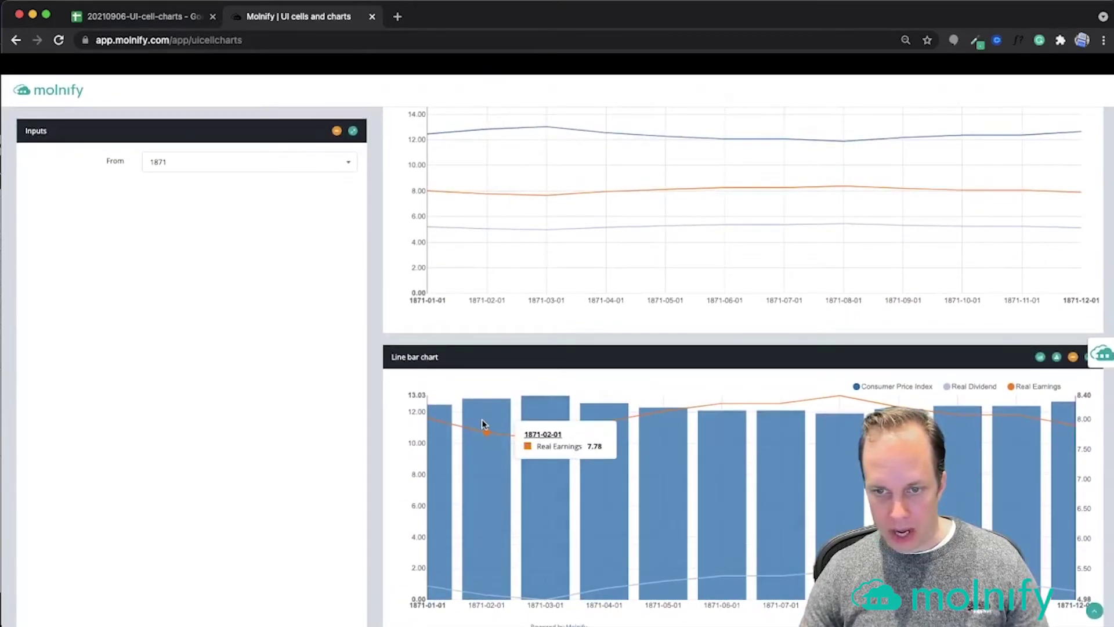
Return to the spreadsheet and enter the title "A pie chart" in C26, below the Line bar chart data.
click(175, 17)
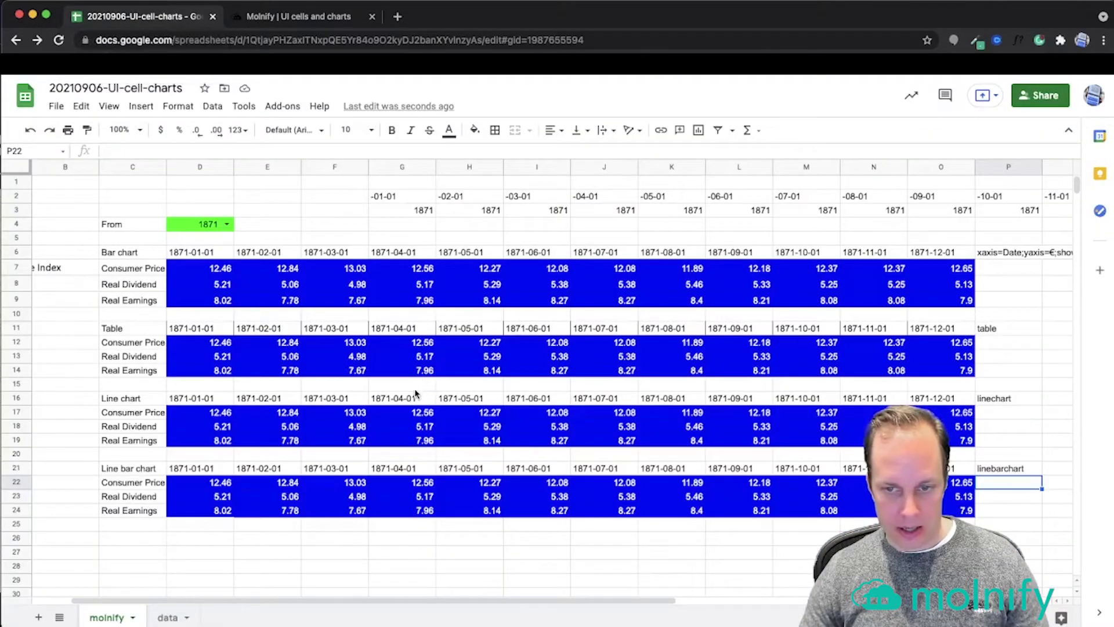
scroll(416, 394, down, 2)
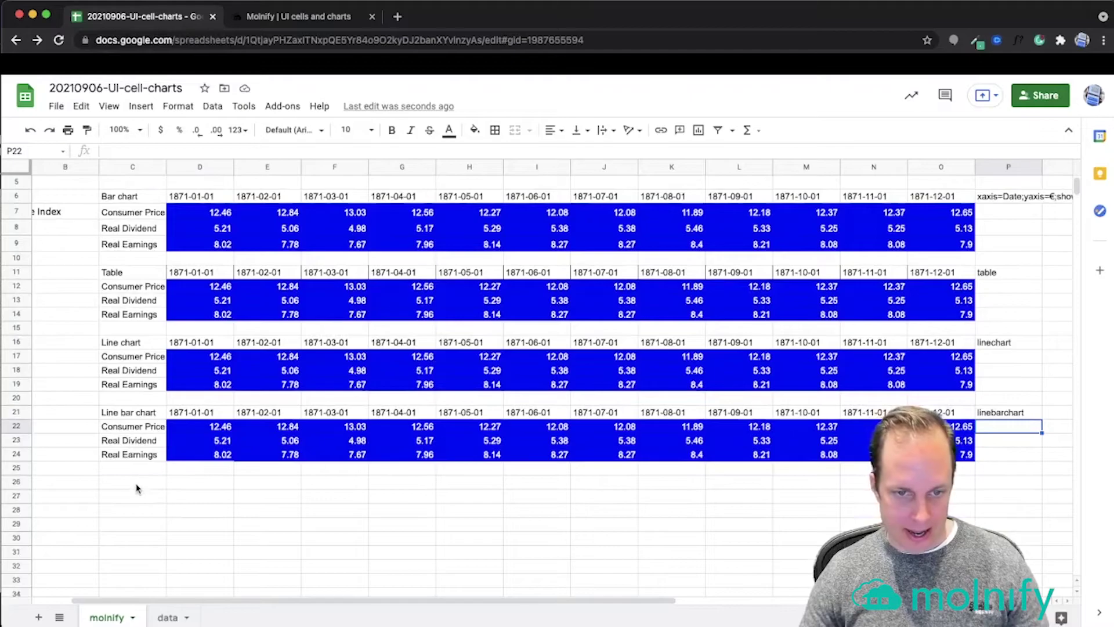
click(137, 485)
text(A pie ch)
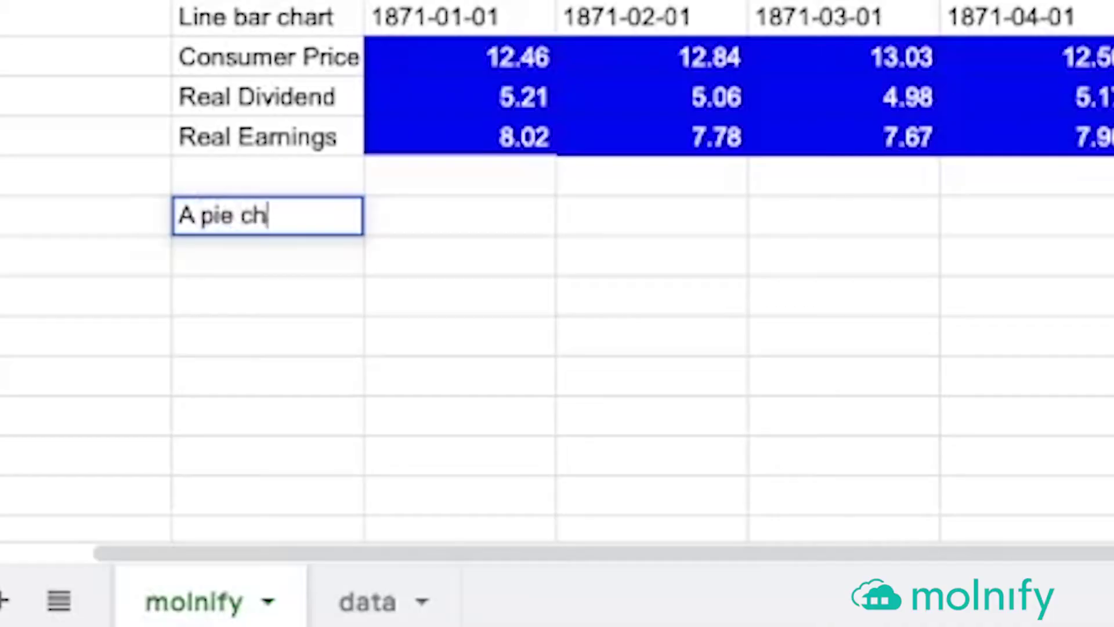
text(art)
key(Return)
Link the pie chart labels in C27:C29 to the row labels starting at C22, and enter € as the header in D26.
text(=)
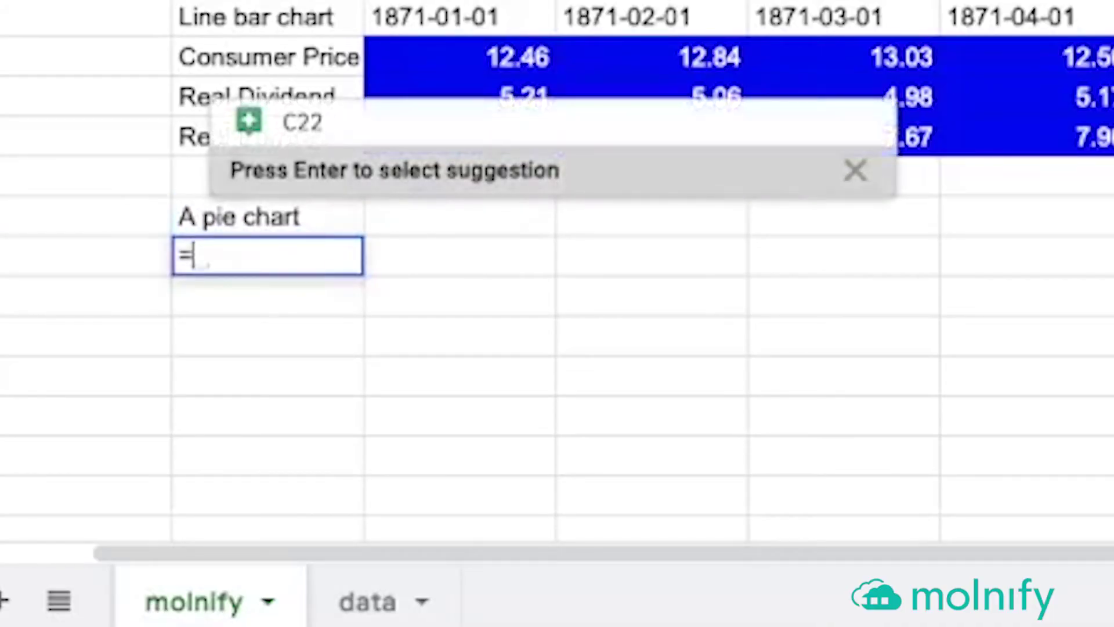
click(288, 64)
key(Return)
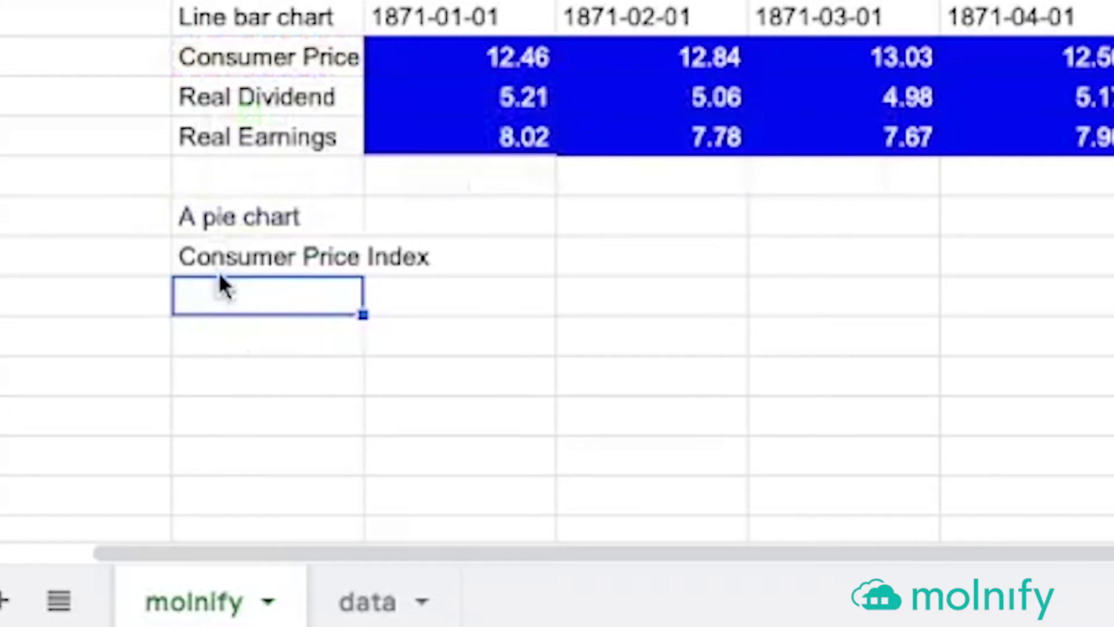
click(293, 265)
drag(362, 275, 357, 355)
click(471, 235)
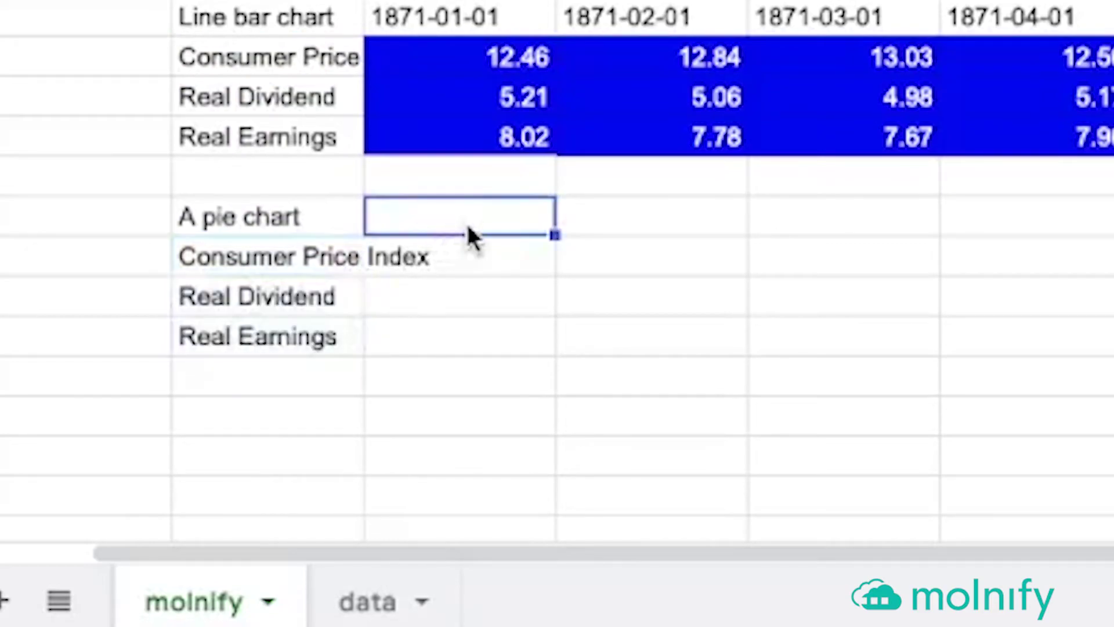
text(€)
key(Return)
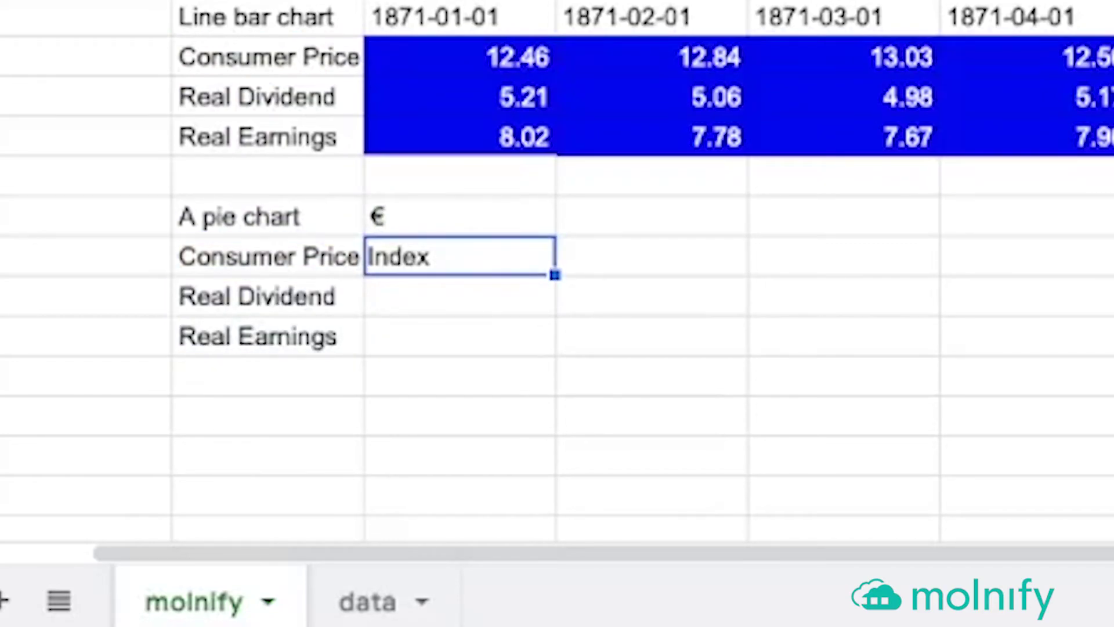
Enter the formula =D22/SUM($D$22:$D$24) in D27 for the Consumer Price Index share.
text(=)
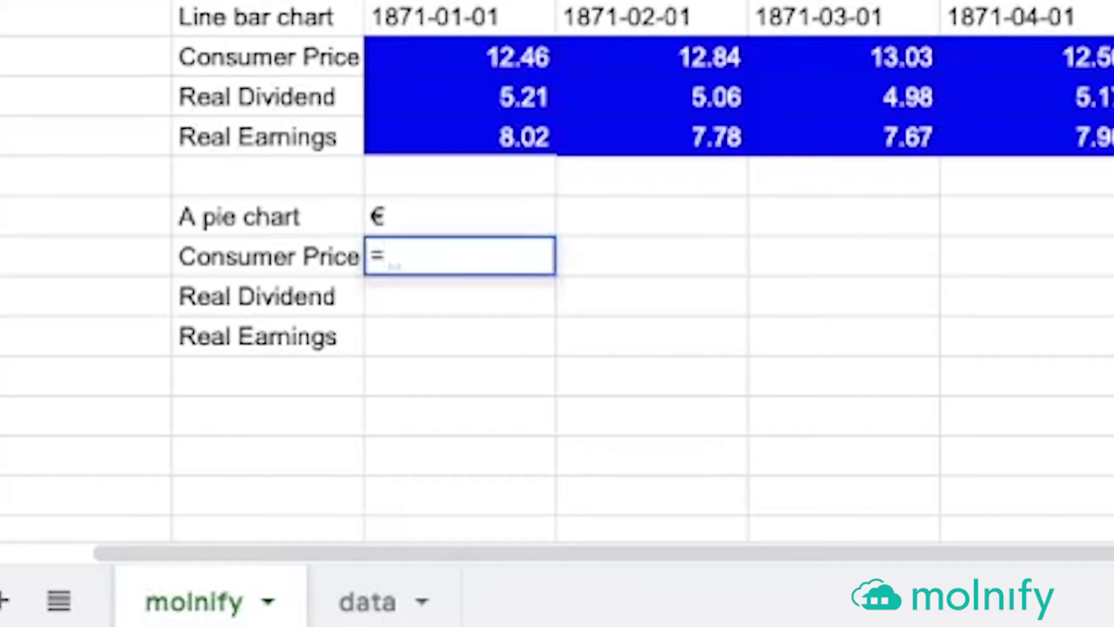
click(504, 65)
text(/su)
key(Tab)
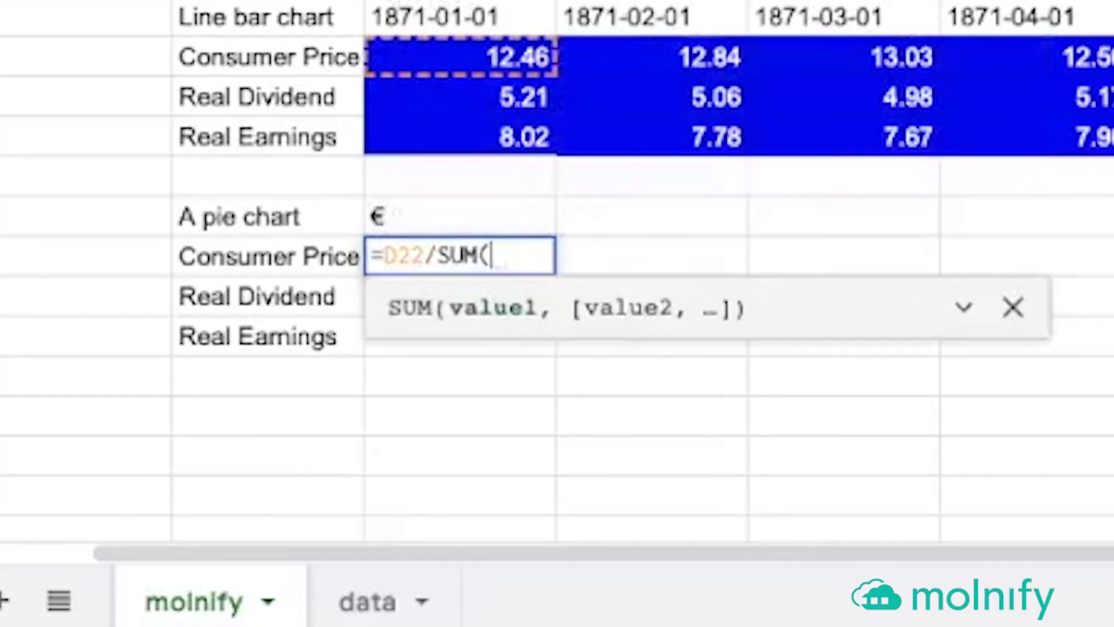
drag(487, 54, 488, 138)
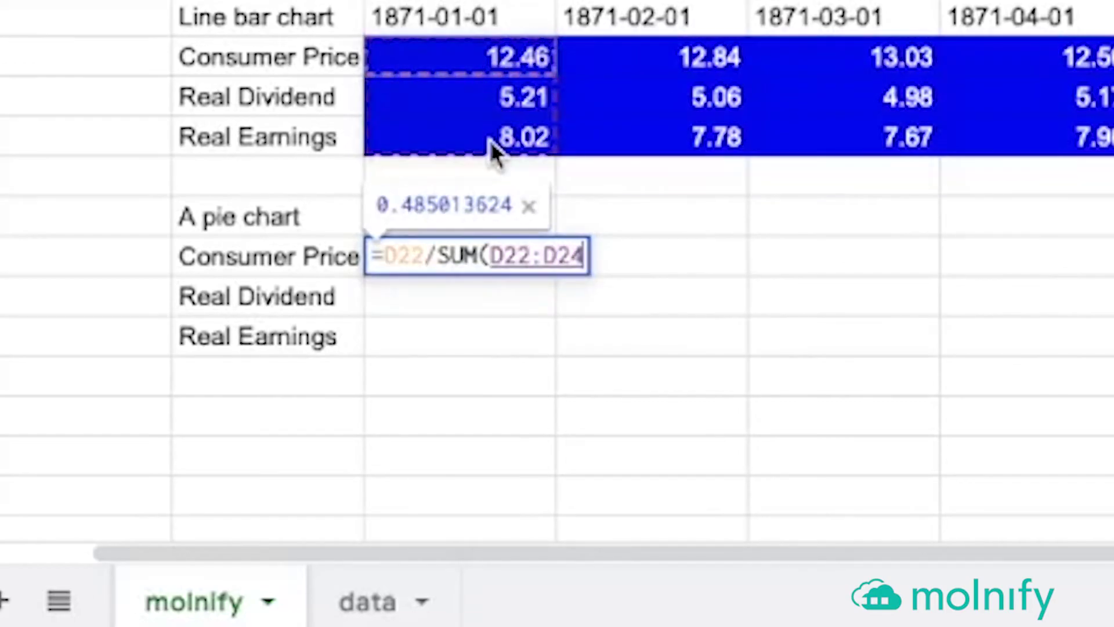
key(F4)
text())
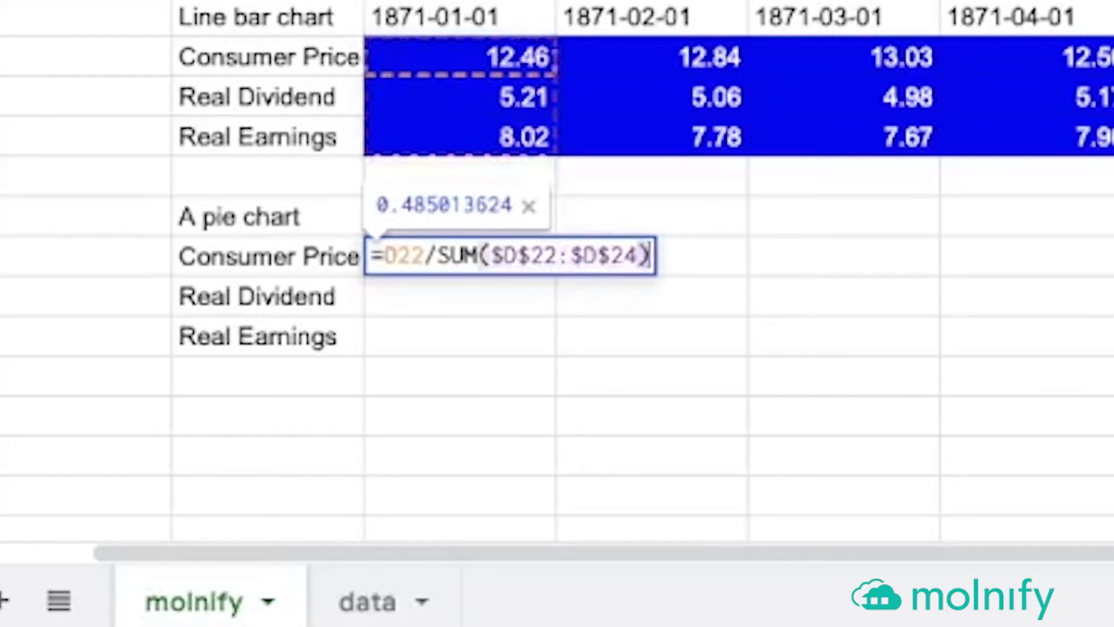
key(Return)
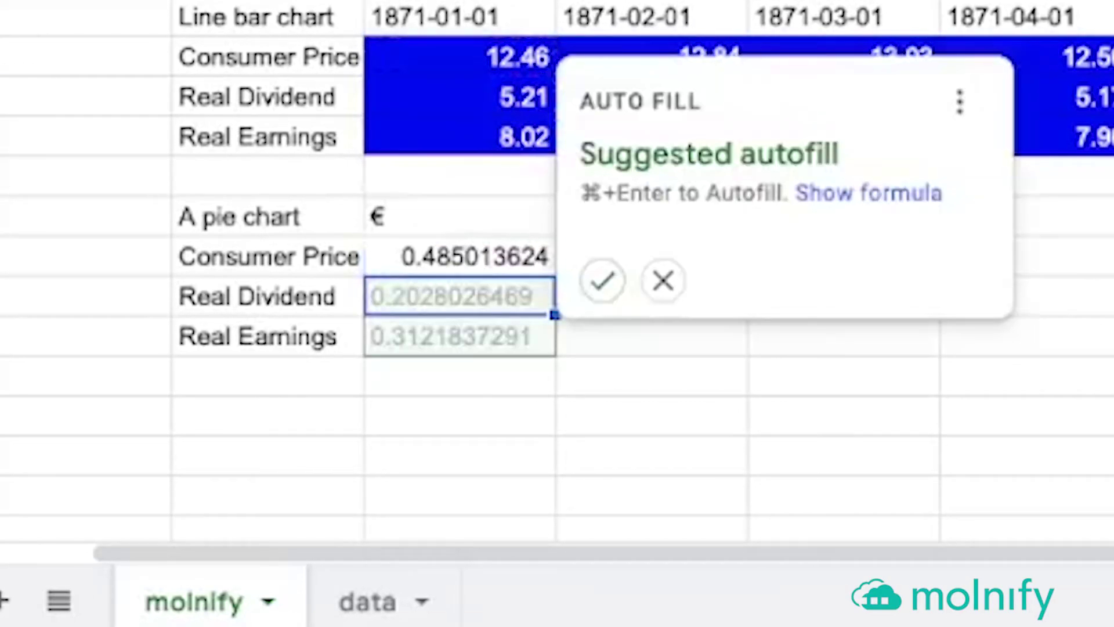
Dismiss the autofill suggestion, copy the share formula down to D29, and give D27:D29 the blue fill and white text format.
click(662, 281)
click(487, 260)
drag(552, 276, 540, 325)
Format the pie chart shares in D27:D29 with two decimal places.
click(214, 132)
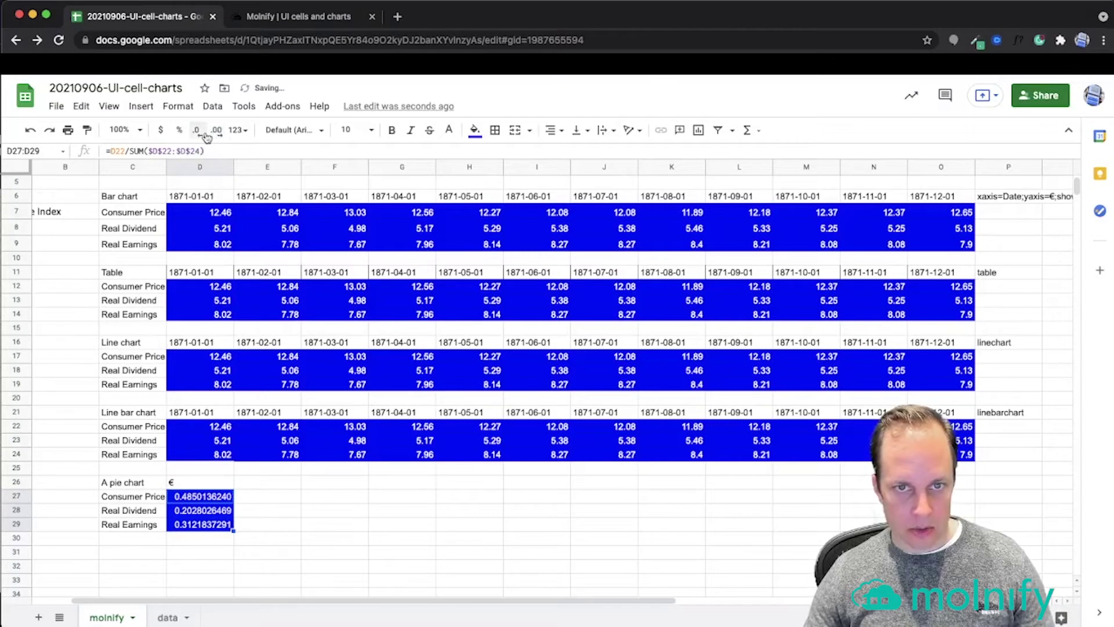
click(197, 135)
click(197, 135)
click(197, 135)
click(197, 135)
click(197, 135)
click(198, 135)
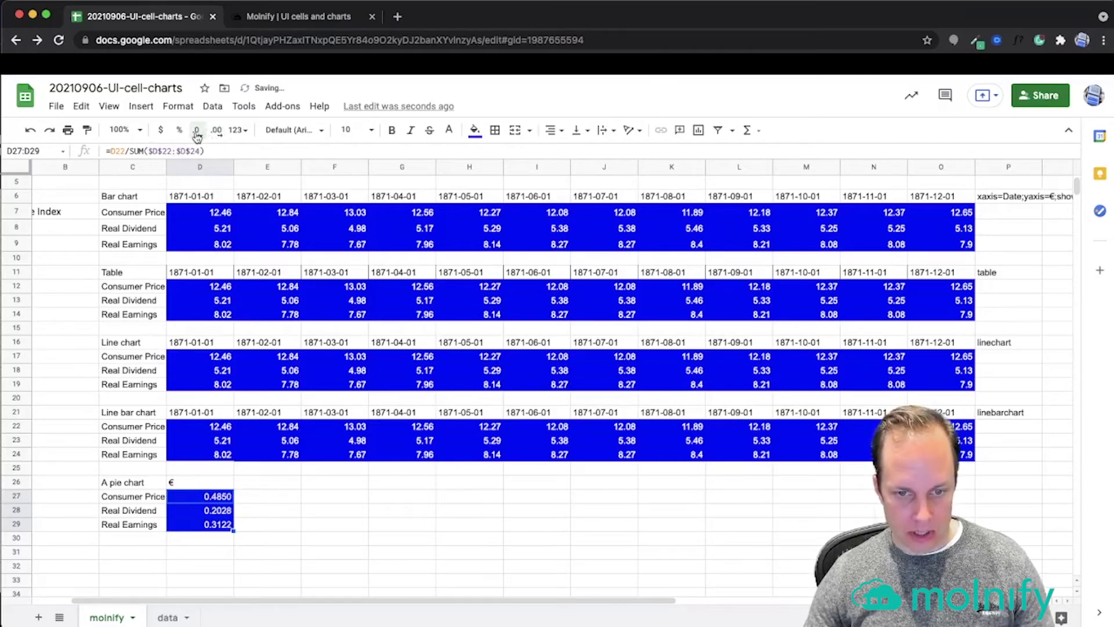
click(198, 135)
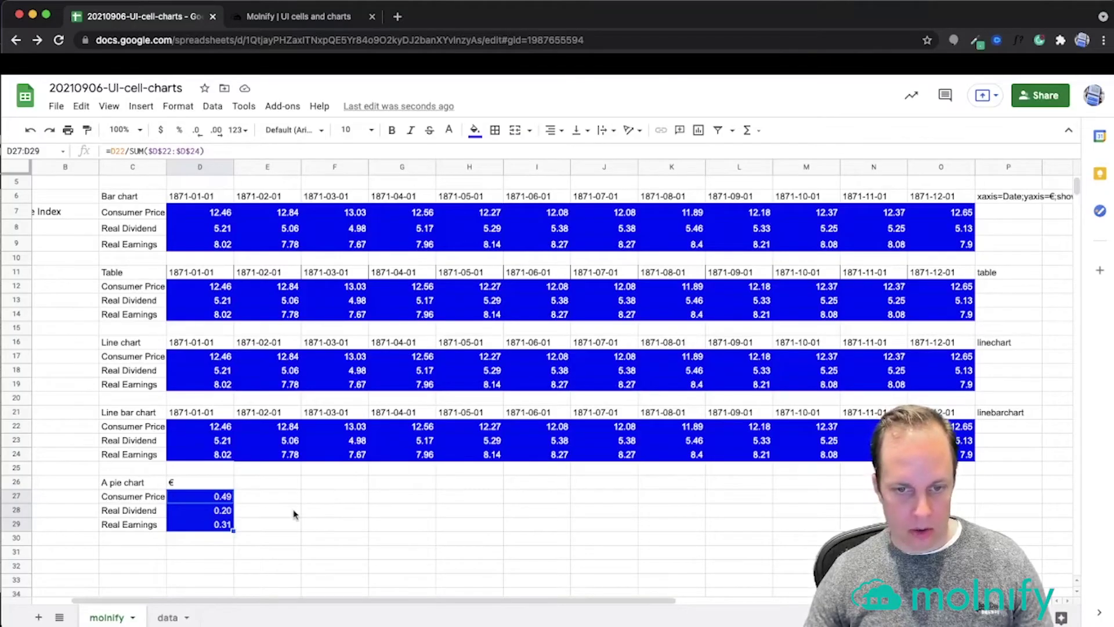
click(289, 511)
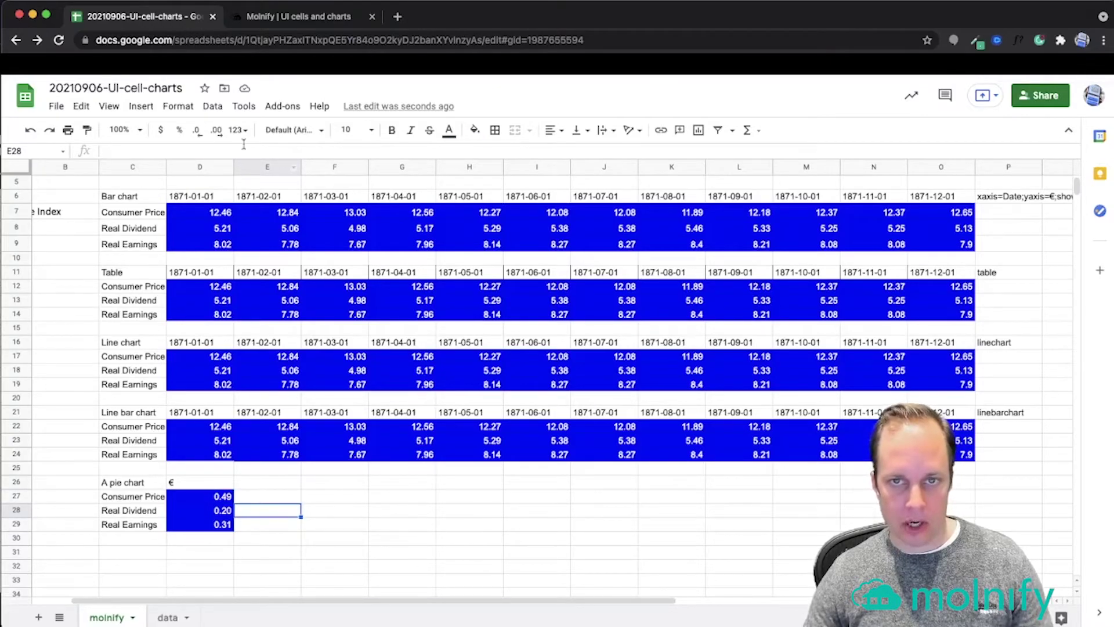
Switch to the Molnify app, update it from Google Sheets, and show the new pie chart with the sidebar closed.
click(312, 23)
click(1099, 347)
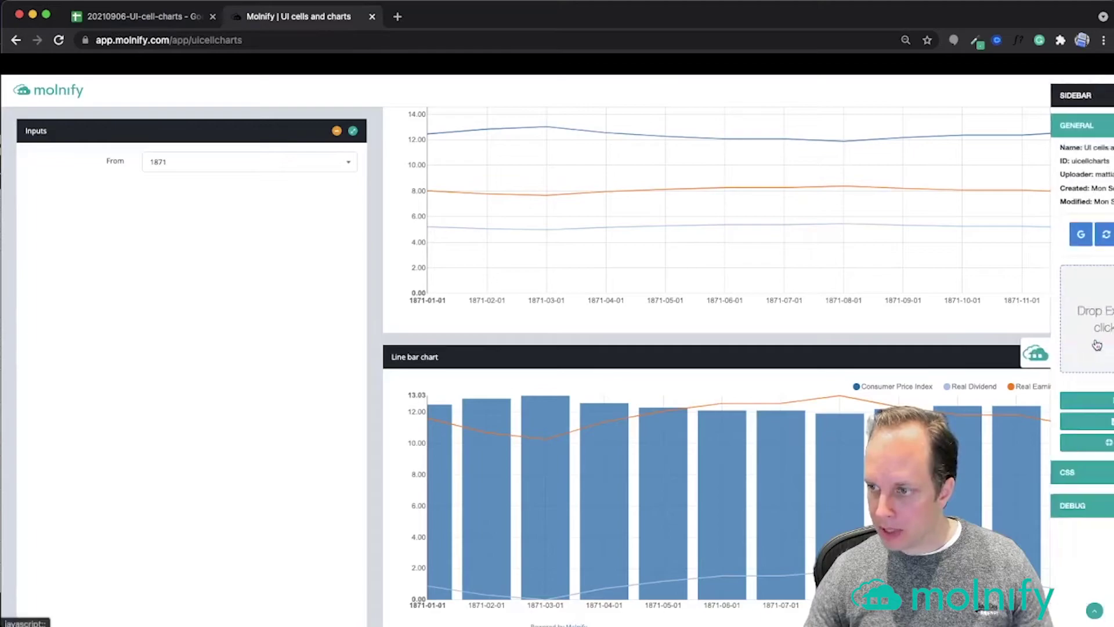
click(1011, 235)
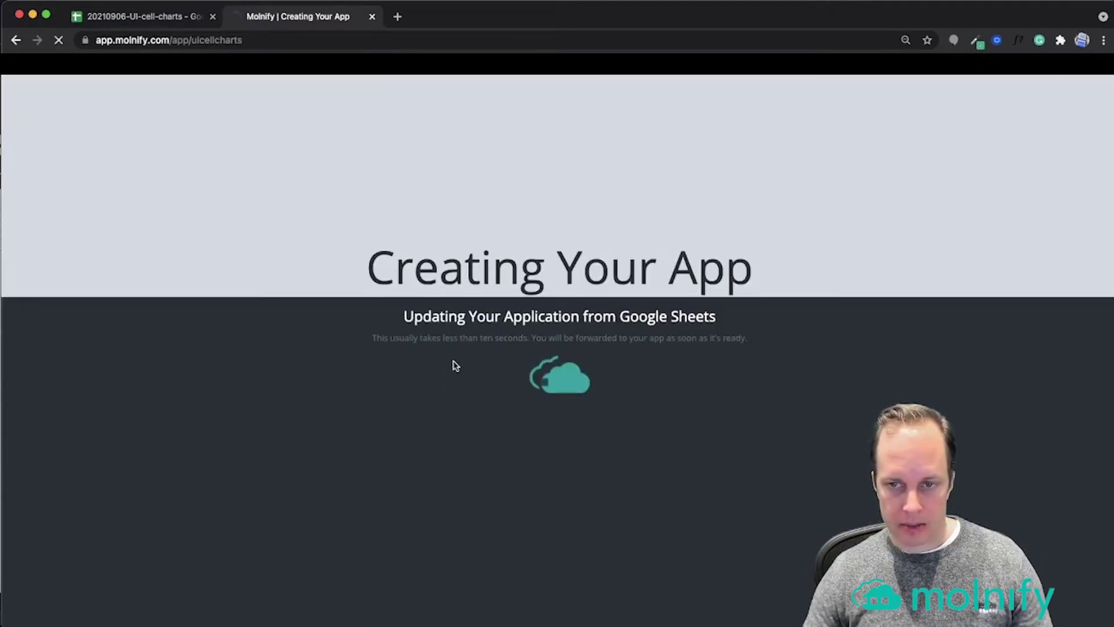
scroll(546, 469, down, 10)
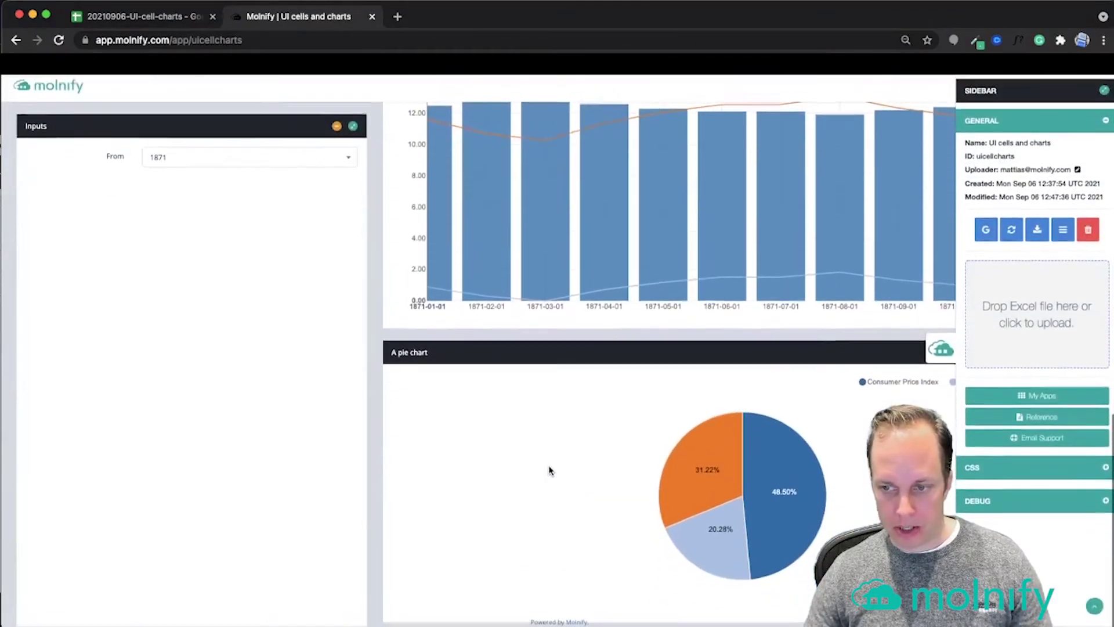
click(946, 356)
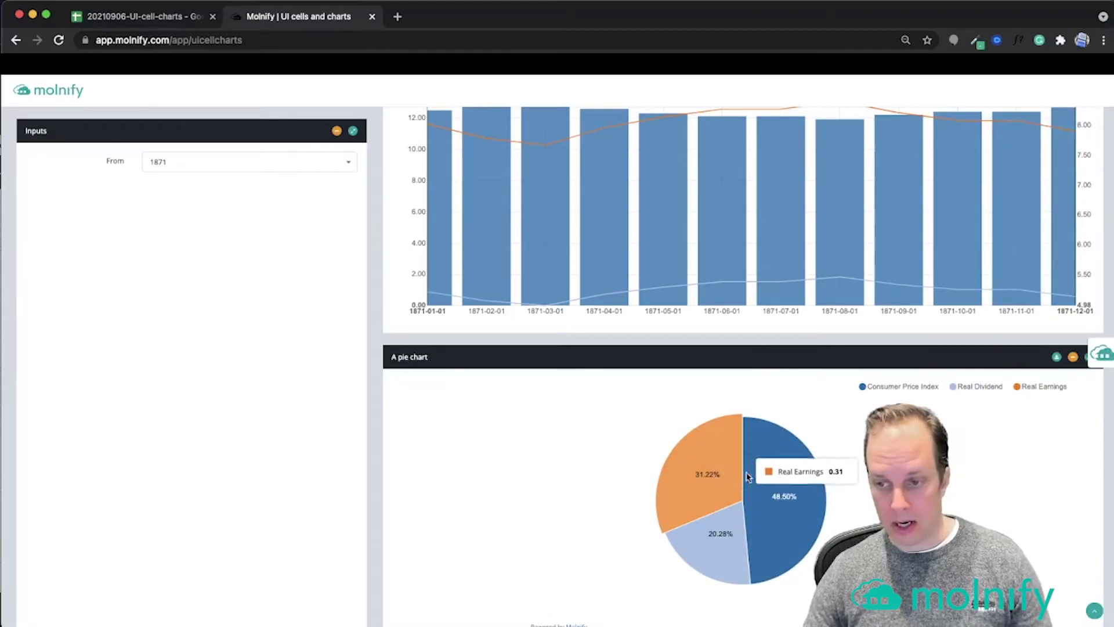
Return to the spreadsheet and enter barchart in cell E26 as the display option for the pie chart data.
click(125, 17)
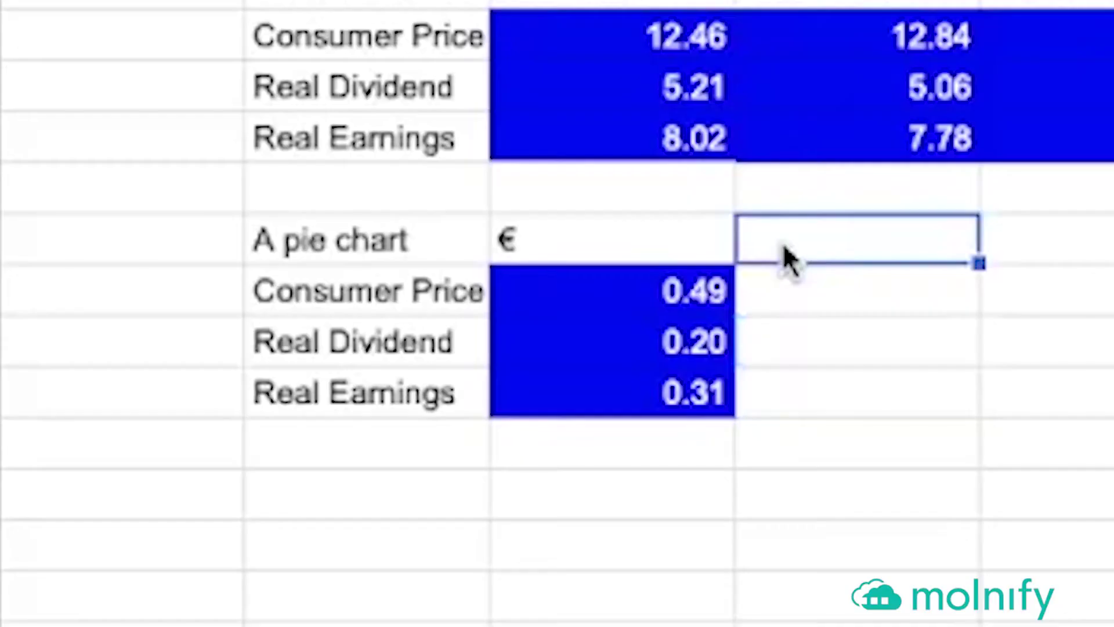
drag(447, 262, 925, 403)
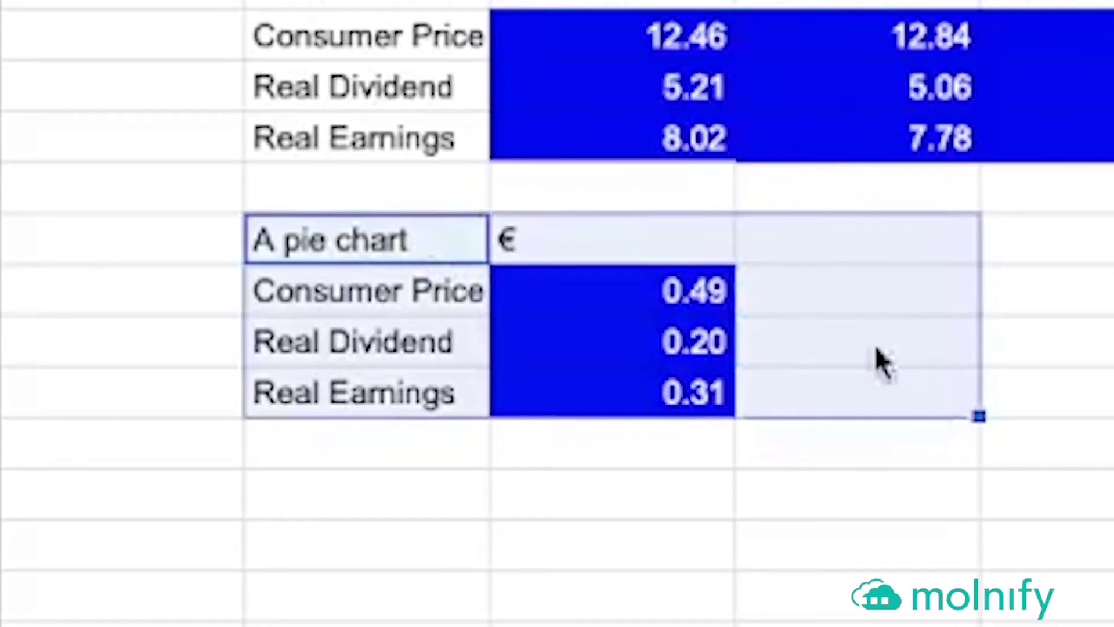
click(799, 251)
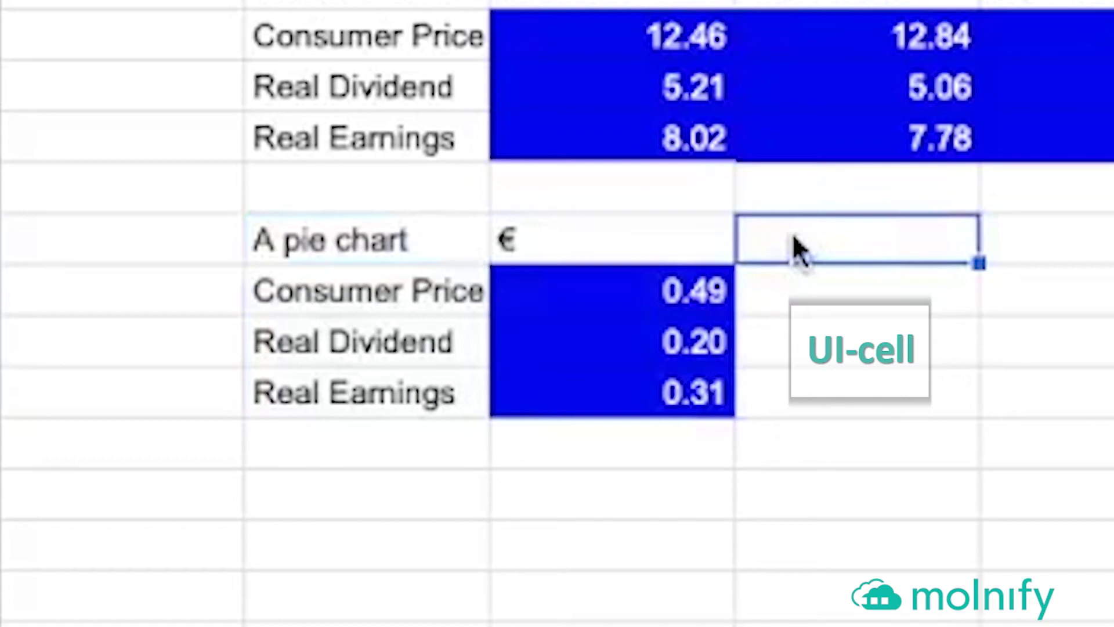
text(barchart)
key(Return)
Switch to the Molnify app and update it from Google Sheets with the barchart option.
click(298, 17)
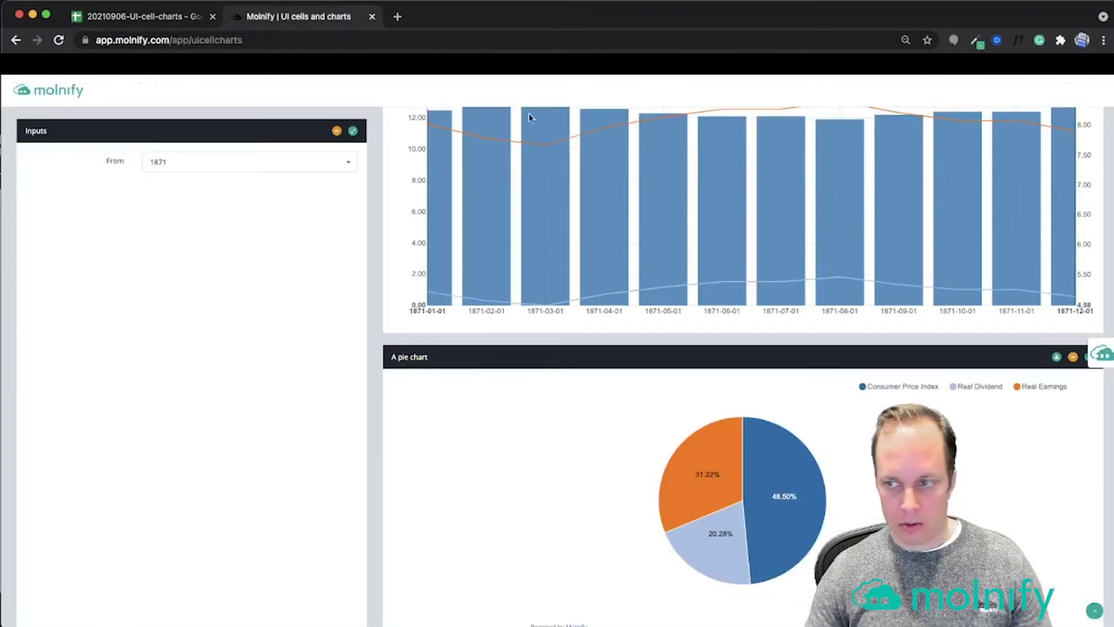
click(1109, 359)
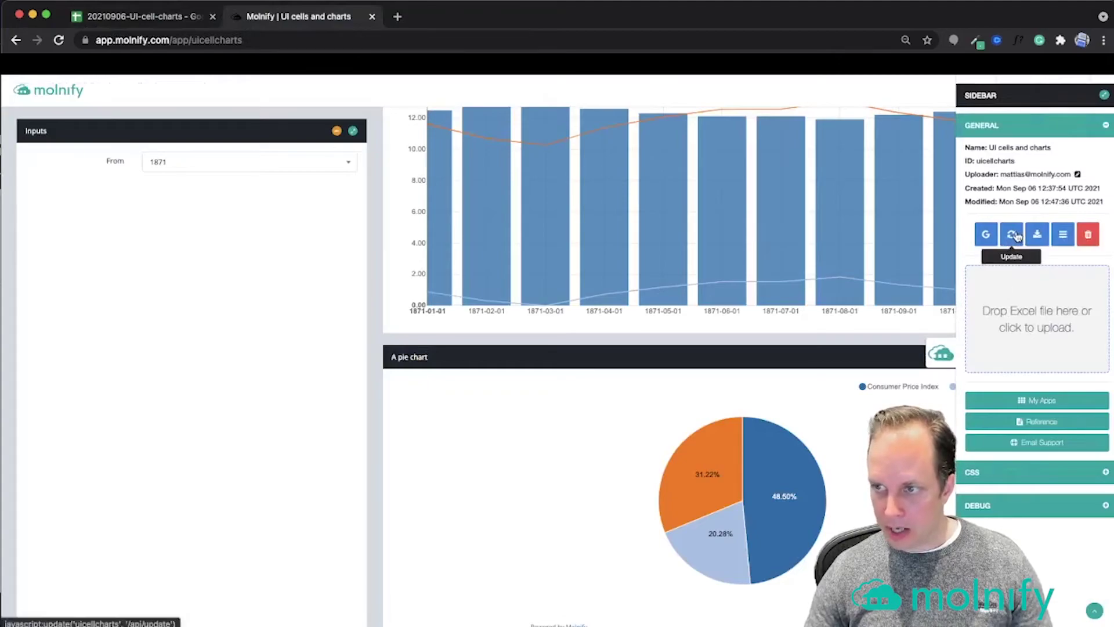
click(1012, 234)
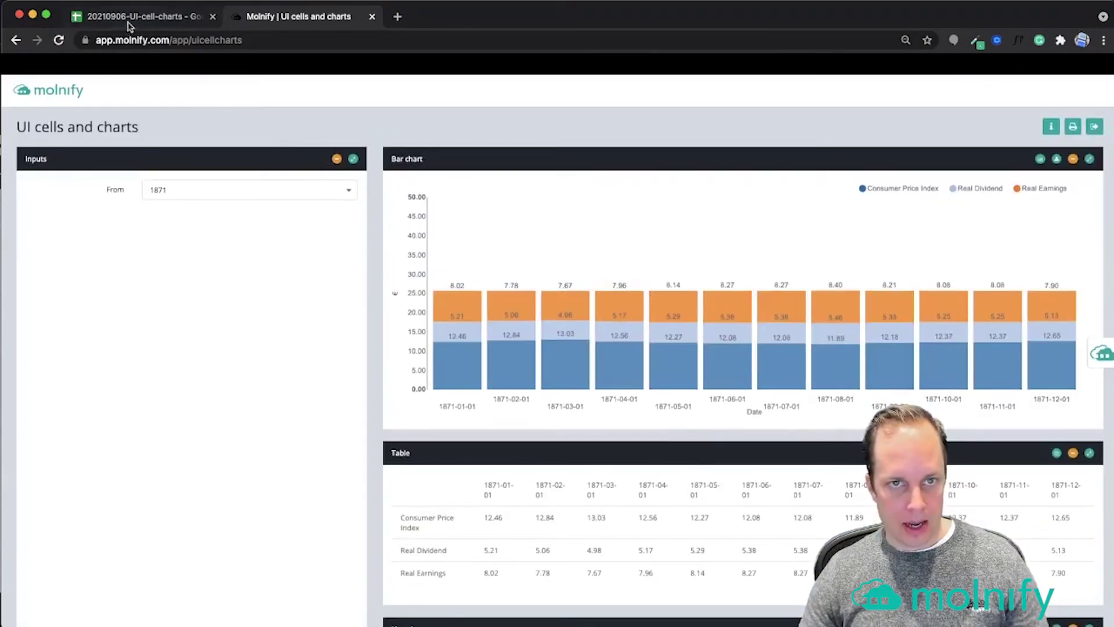
Return to the spreadsheet and add the title "A waterfall chart" in C31 with Consumer Price Index, Real Dividend and Real Earnings labels below.
click(140, 20)
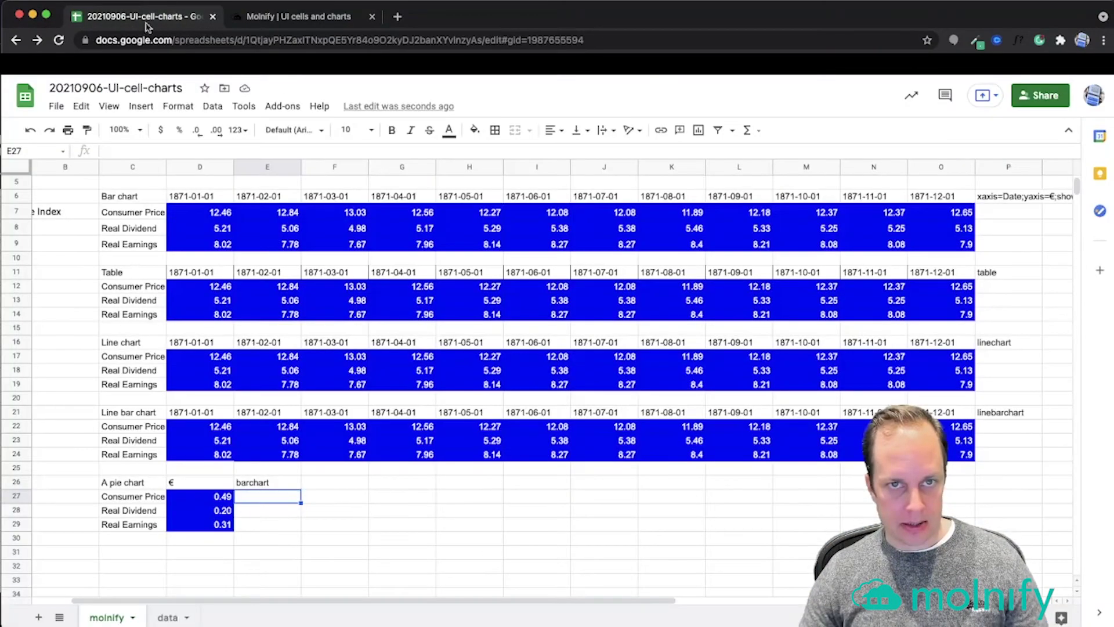
scroll(205, 556, down, 3)
click(162, 464)
text(A waterfall chart)
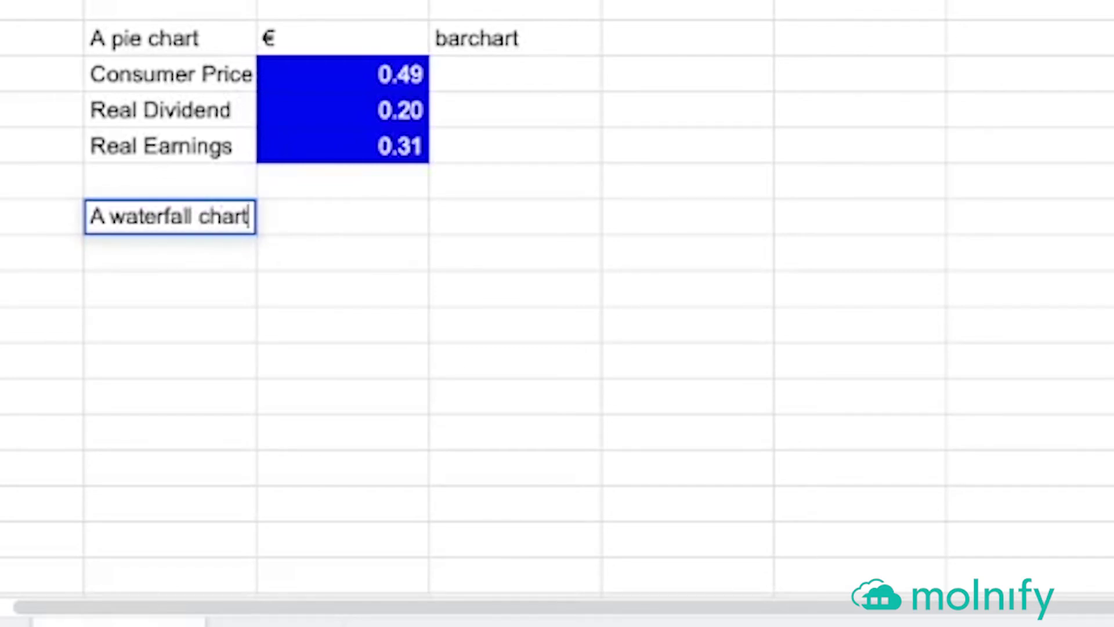
key(Return)
text(Consumer Price Index Real Dividend Real Earnings)
Enter =D22 in D32 and fill it down to D34 for the waterfall chart values.
click(339, 256)
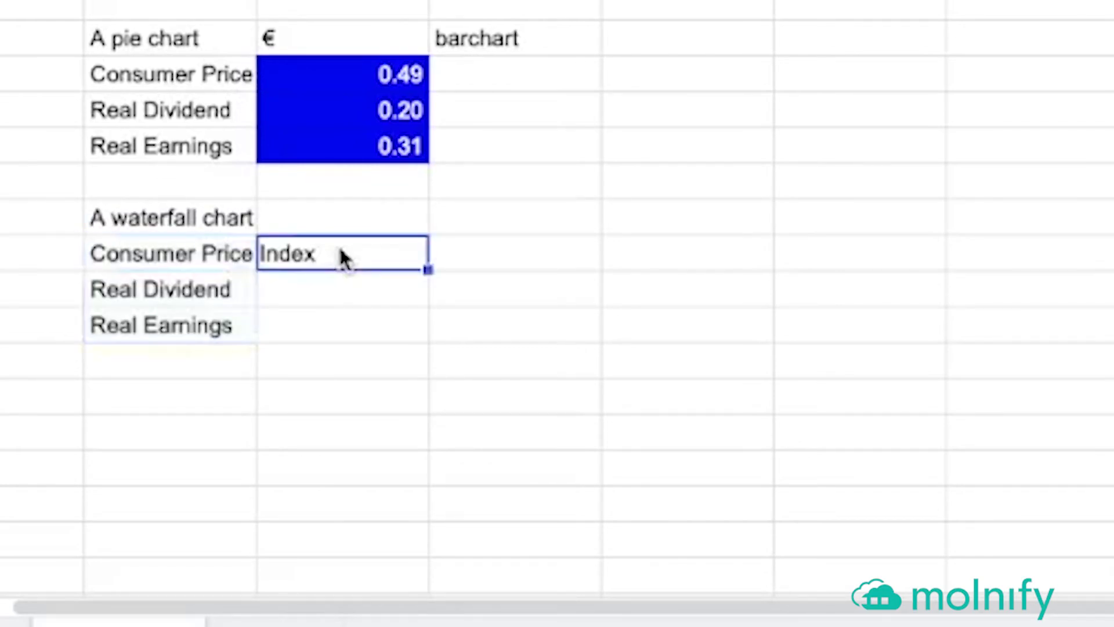
text(=D22)
key(Return)
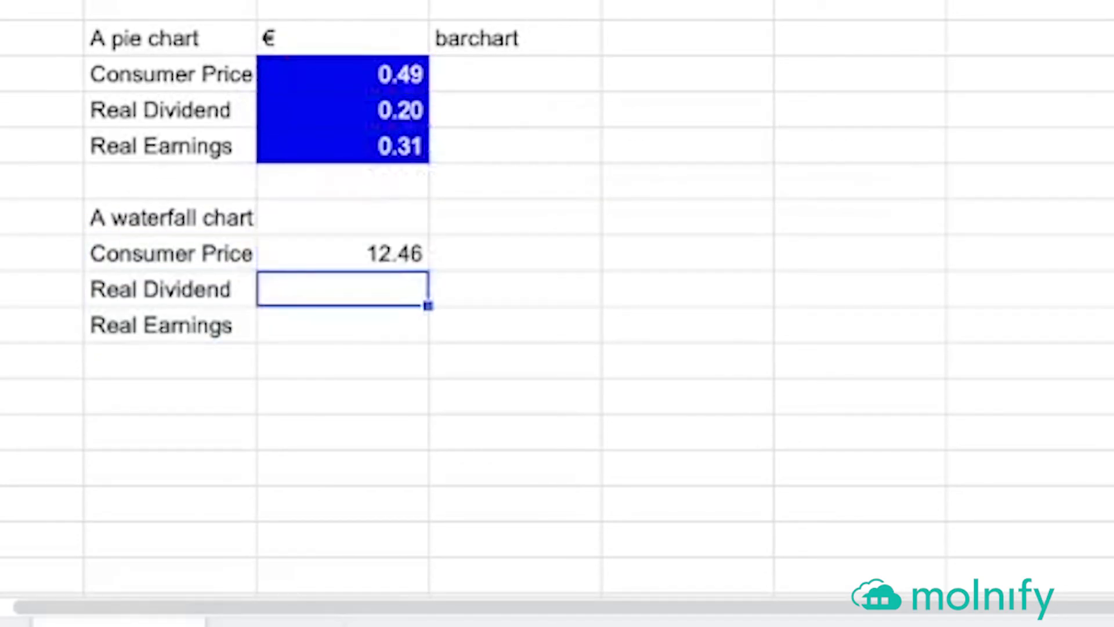
click(377, 255)
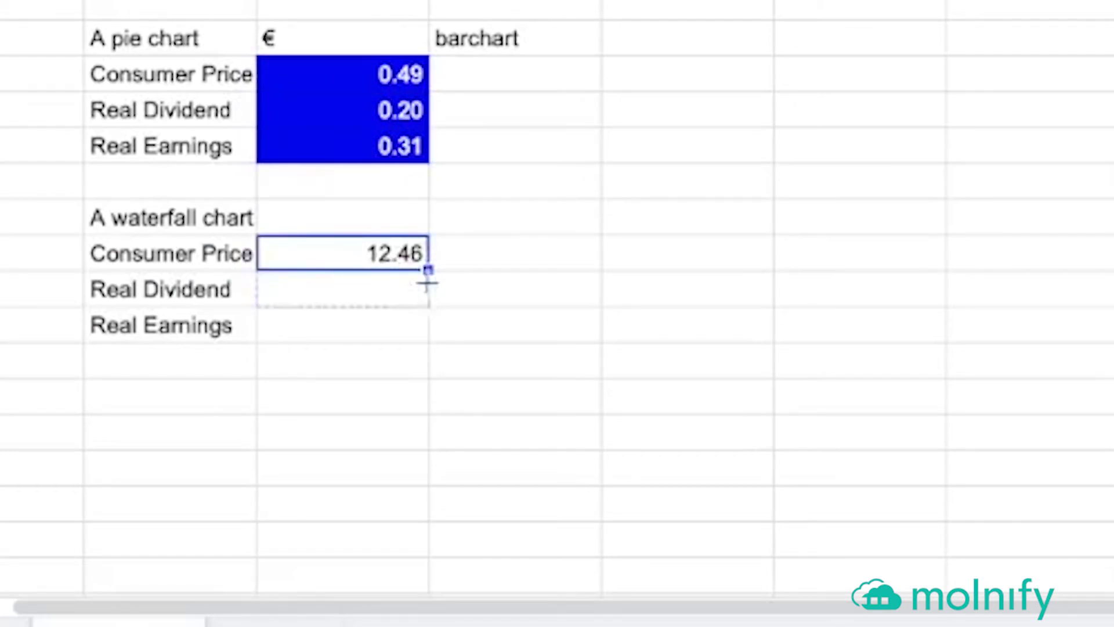
drag(395, 342, 392, 340)
drag(333, 374, 391, 256)
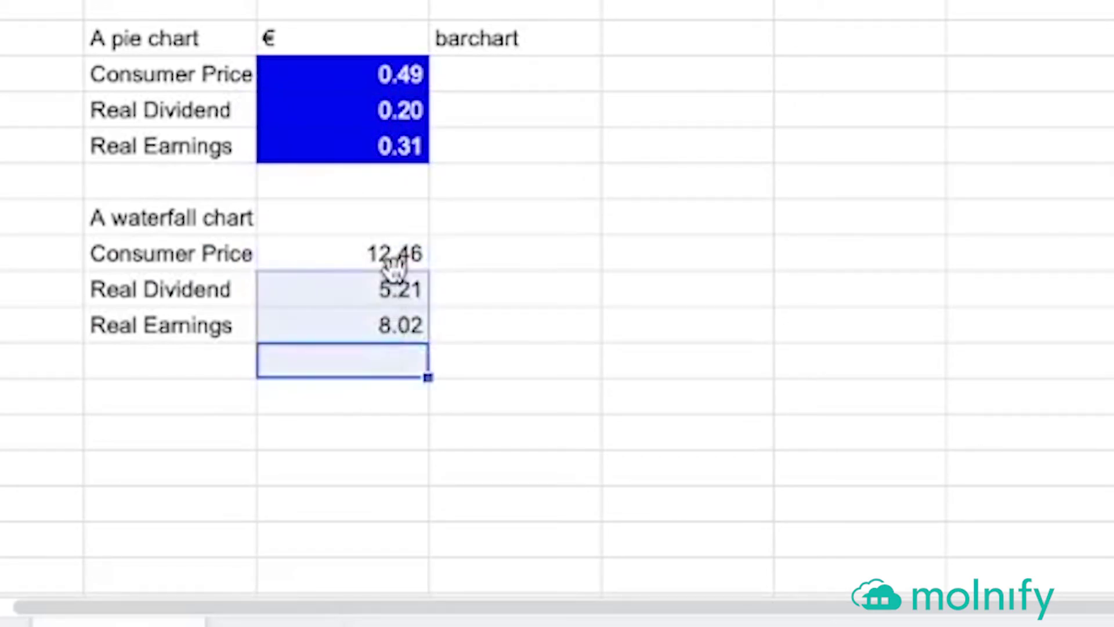
click(390, 256)
shift+click(386, 325)
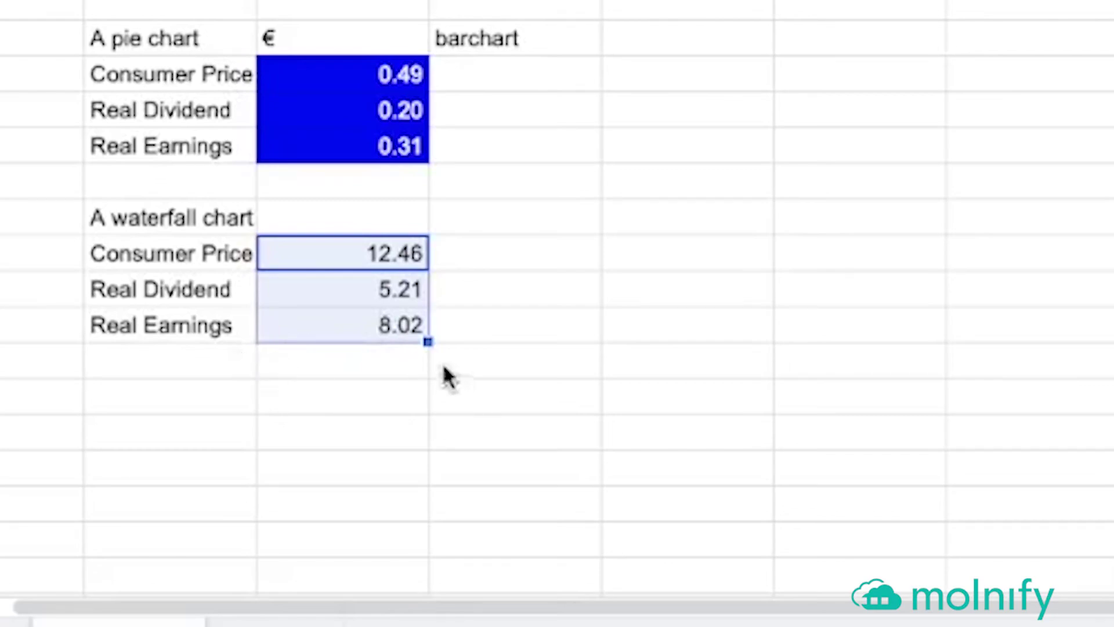
Add a Sum row below the waterfall chart values, with e entered in D35.
click(229, 361)
text(Sum)
key(Tab)
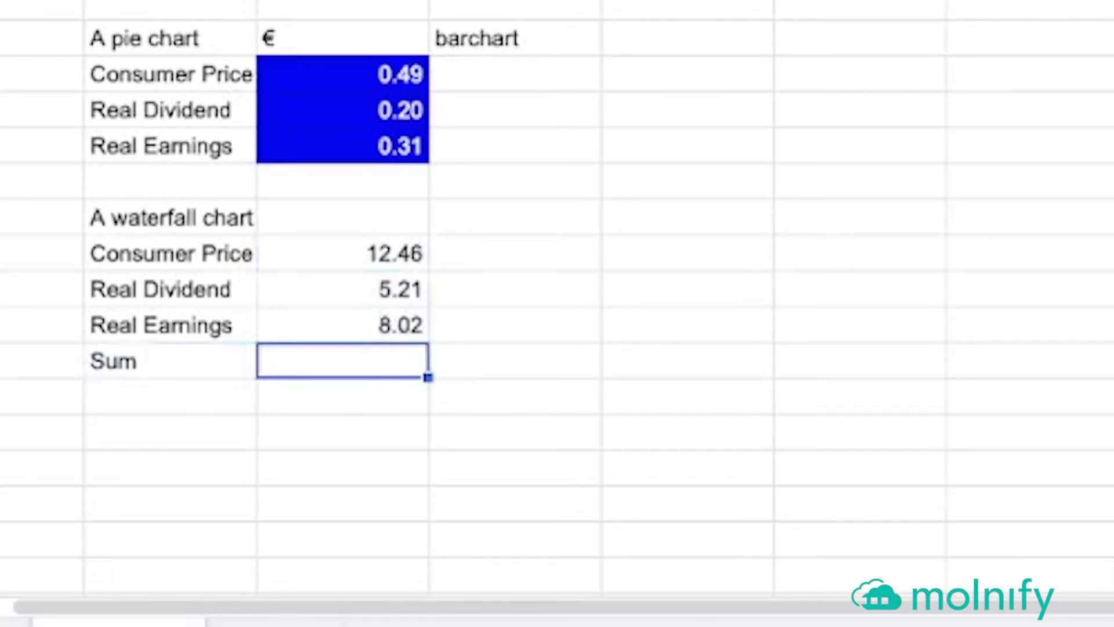
text(e)
key(Return)
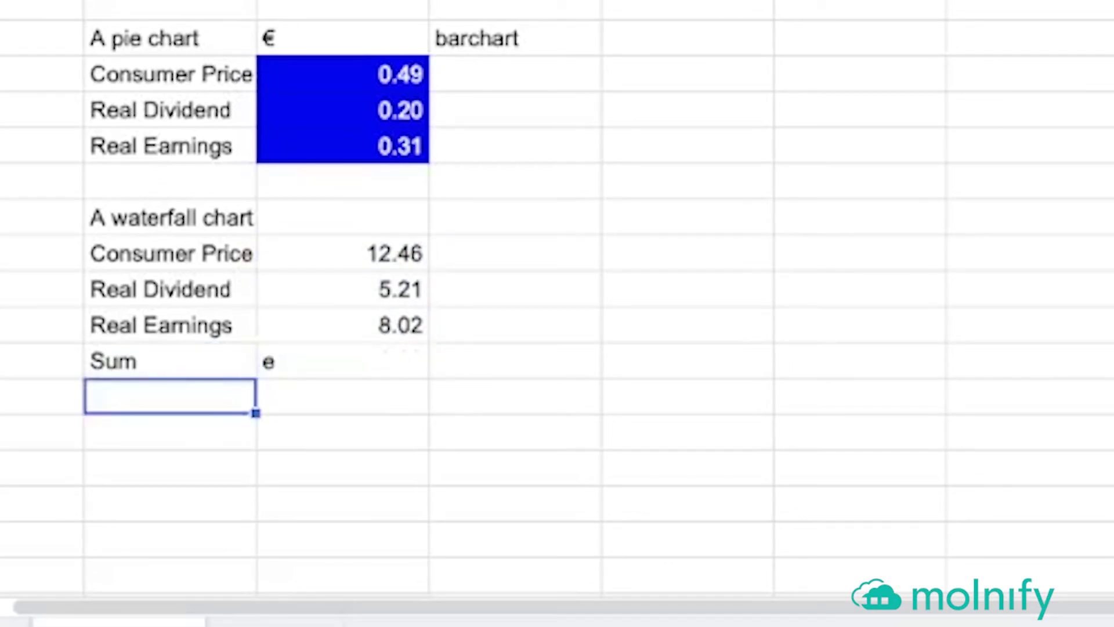
Copy the blue cell formatting of D27 onto D32:D35 and enter € in D31 as the waterfall chart's unit.
click(342, 75)
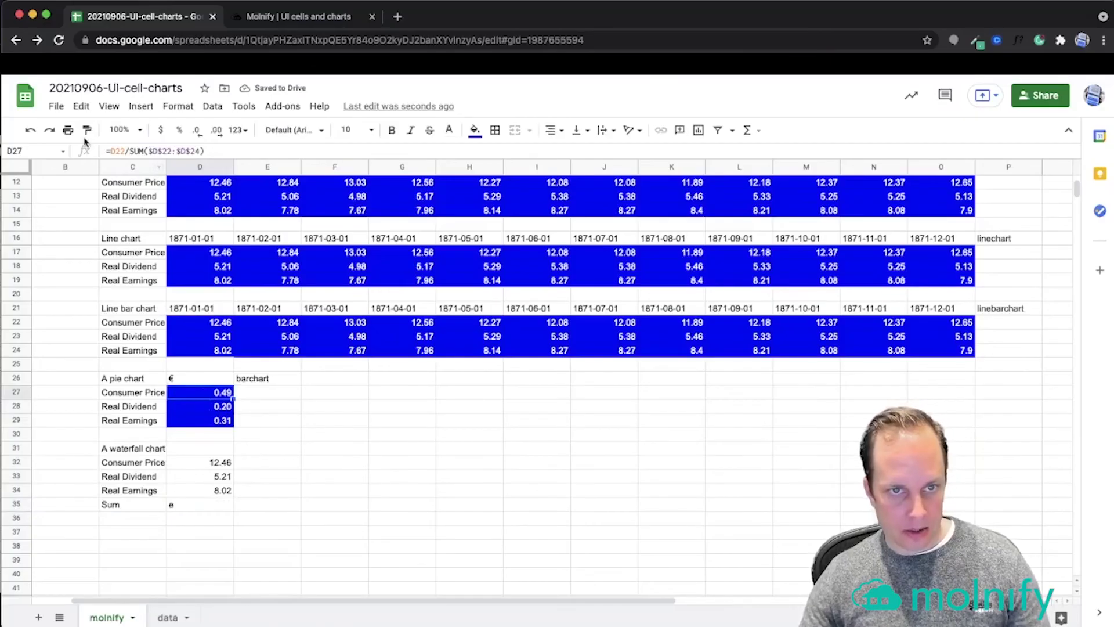
drag(200, 462, 203, 501)
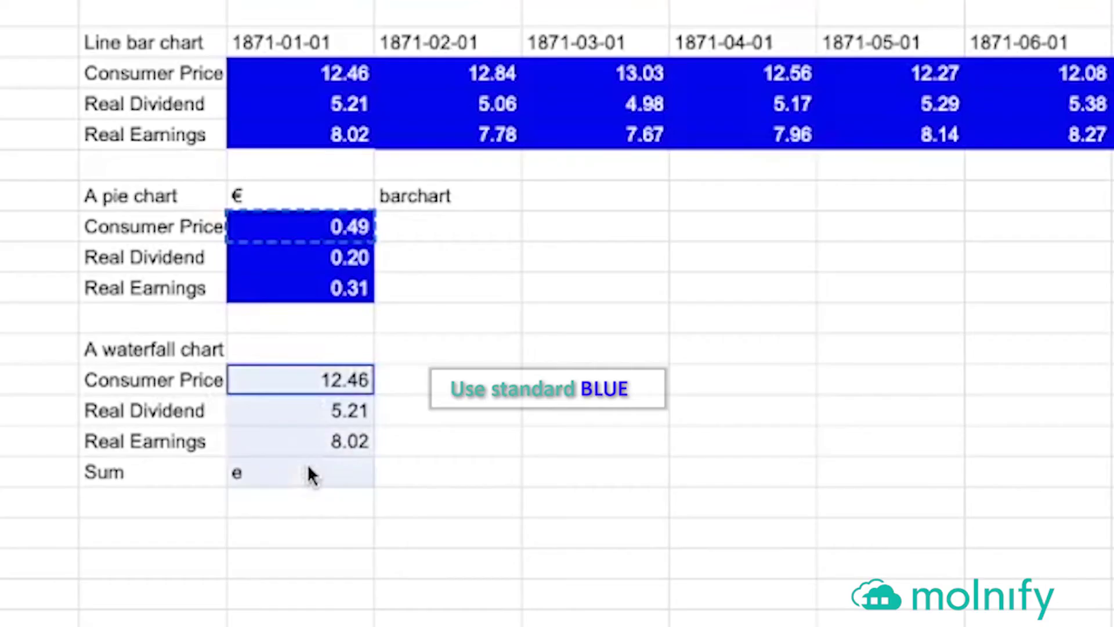
click(342, 351)
text(€)
key(Return)
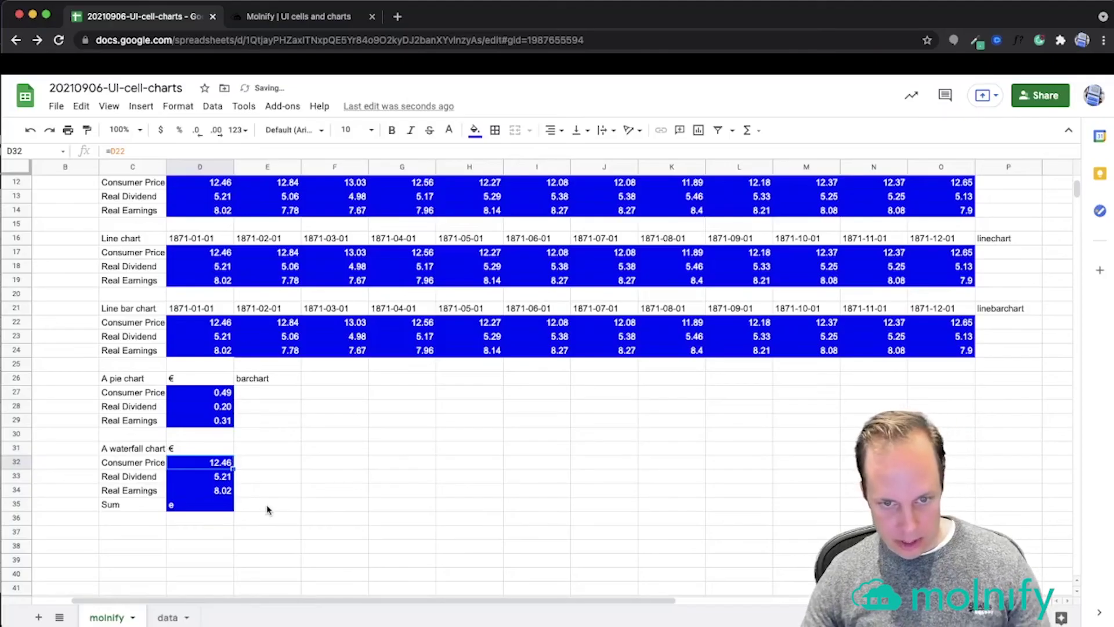
key(Right)
drag(182, 509, 195, 466)
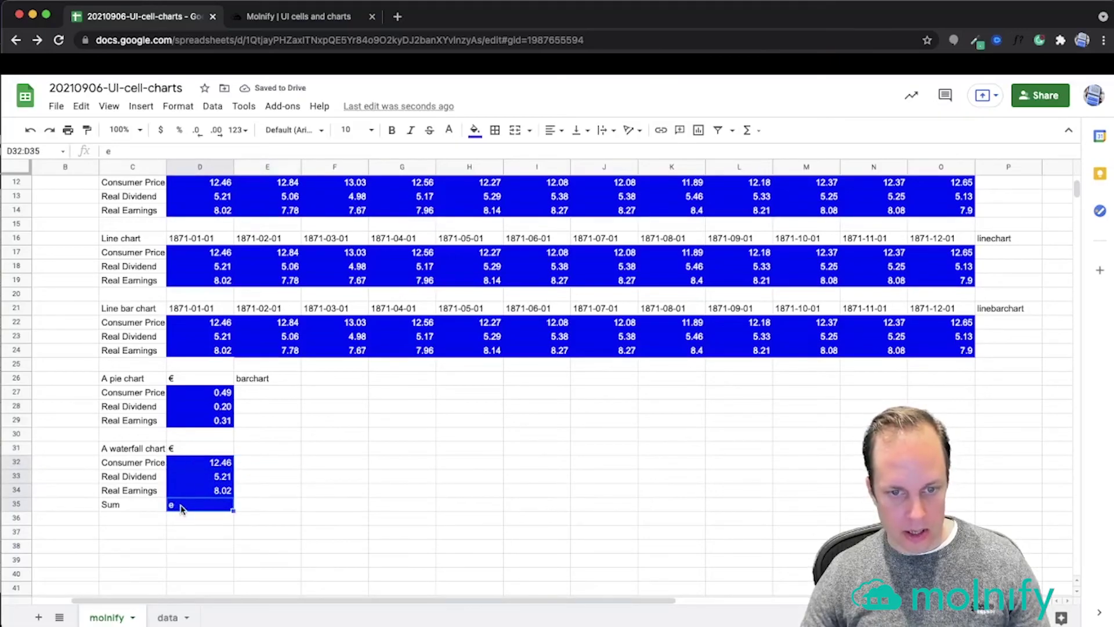
click(261, 506)
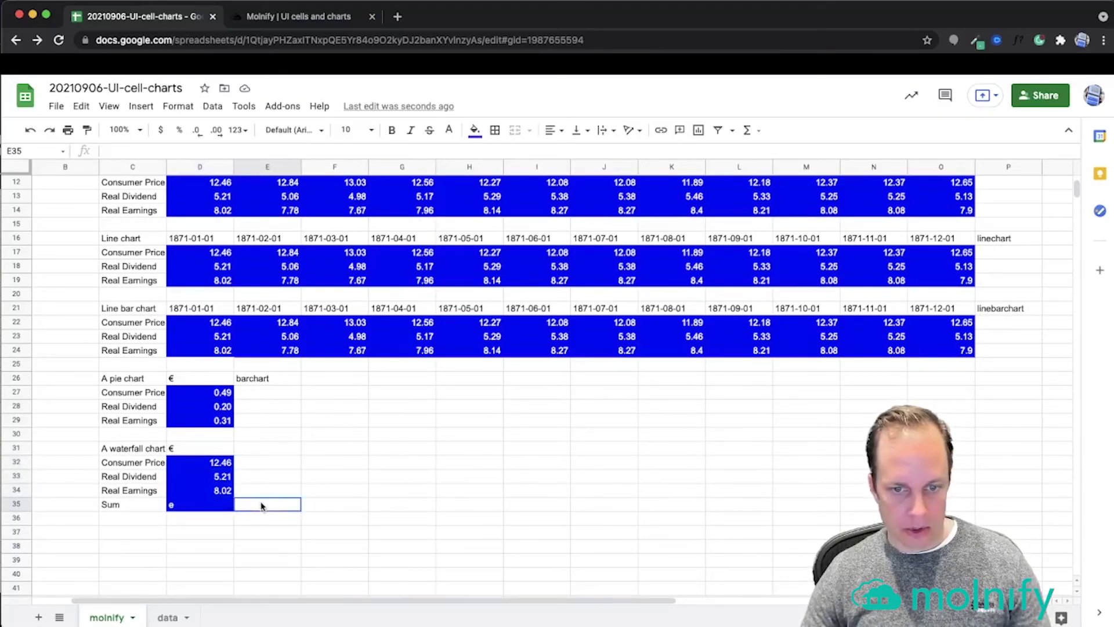
Switch to the Molnify app, update it from Google Sheets, and view the waterfall chart with the sidebar closed.
click(322, 21)
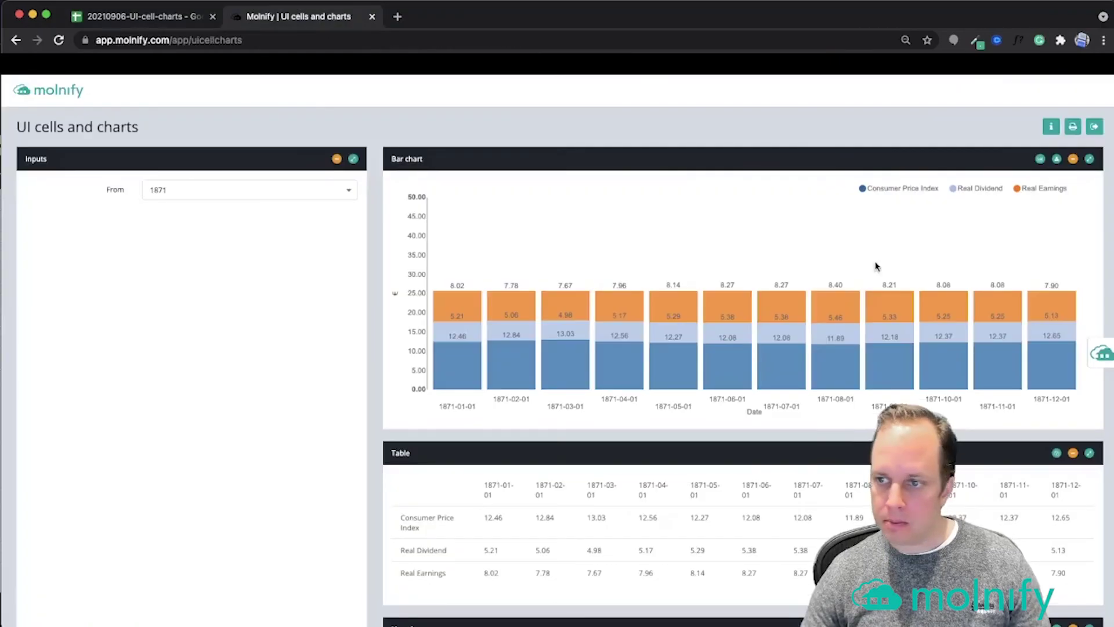
click(1102, 353)
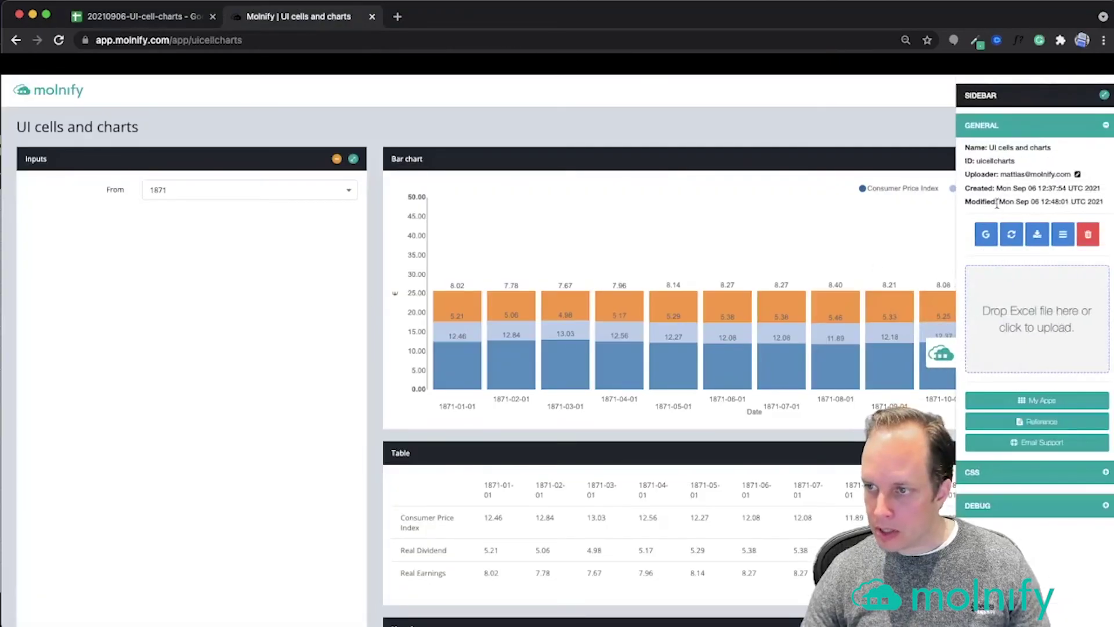
click(1012, 236)
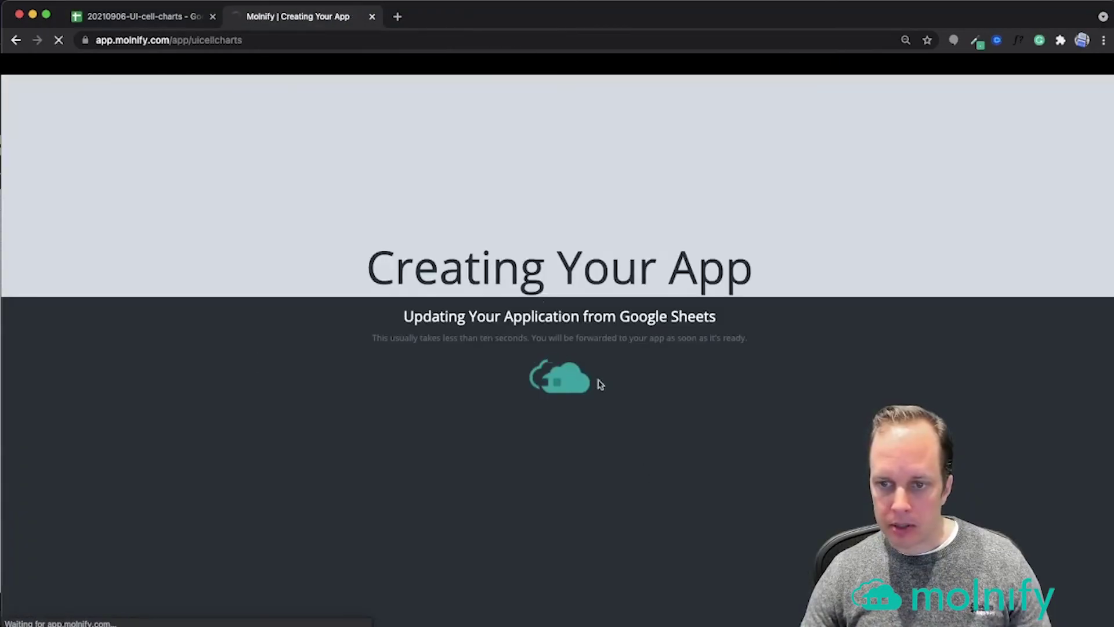
scroll(655, 374, down, 10)
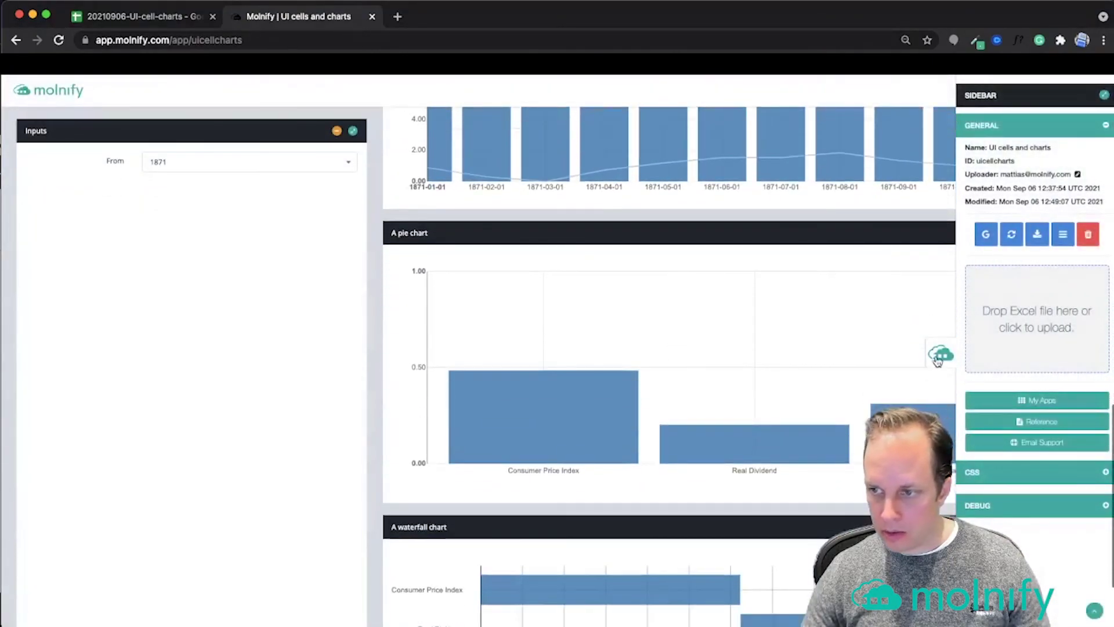
click(939, 361)
scroll(866, 383, down, 2)
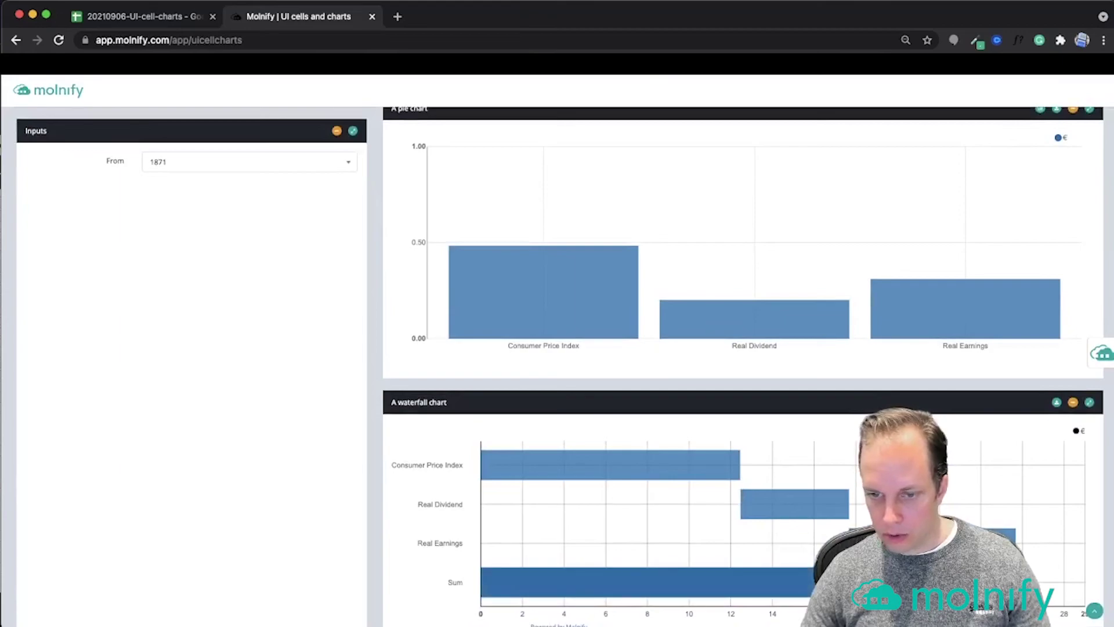
Open the Molnify Examples page in a new browser tab.
click(399, 19)
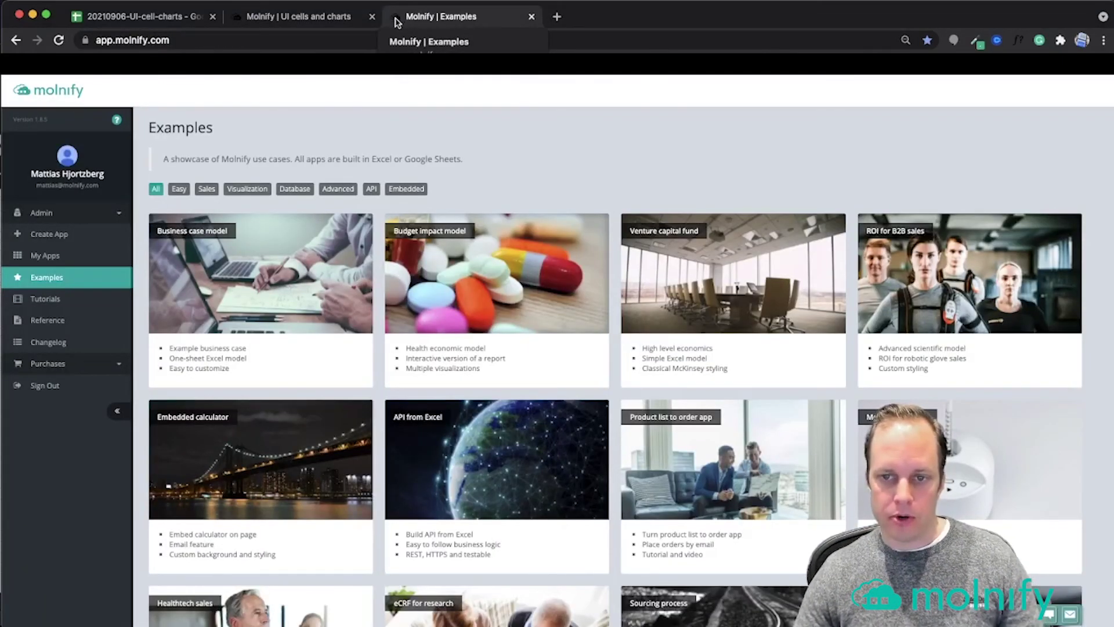